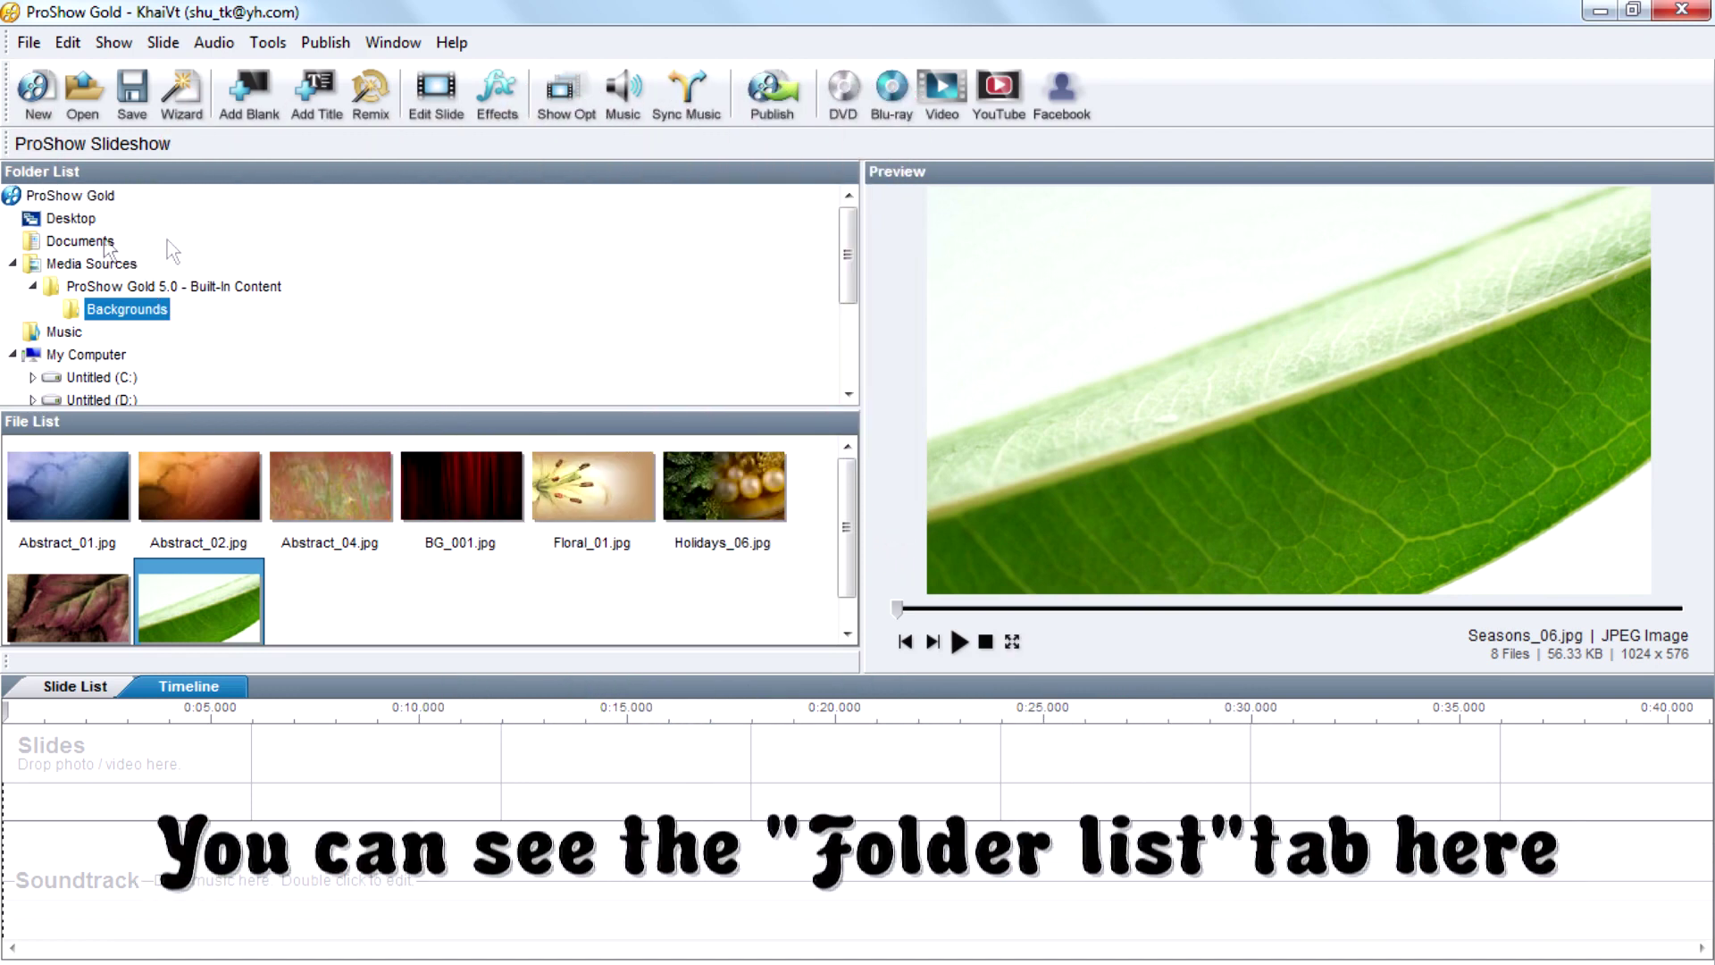
Open the Backgrounds folder under ProShow Gold 5.0 - Built-In Content in the Folder List
click(317, 351)
click(137, 308)
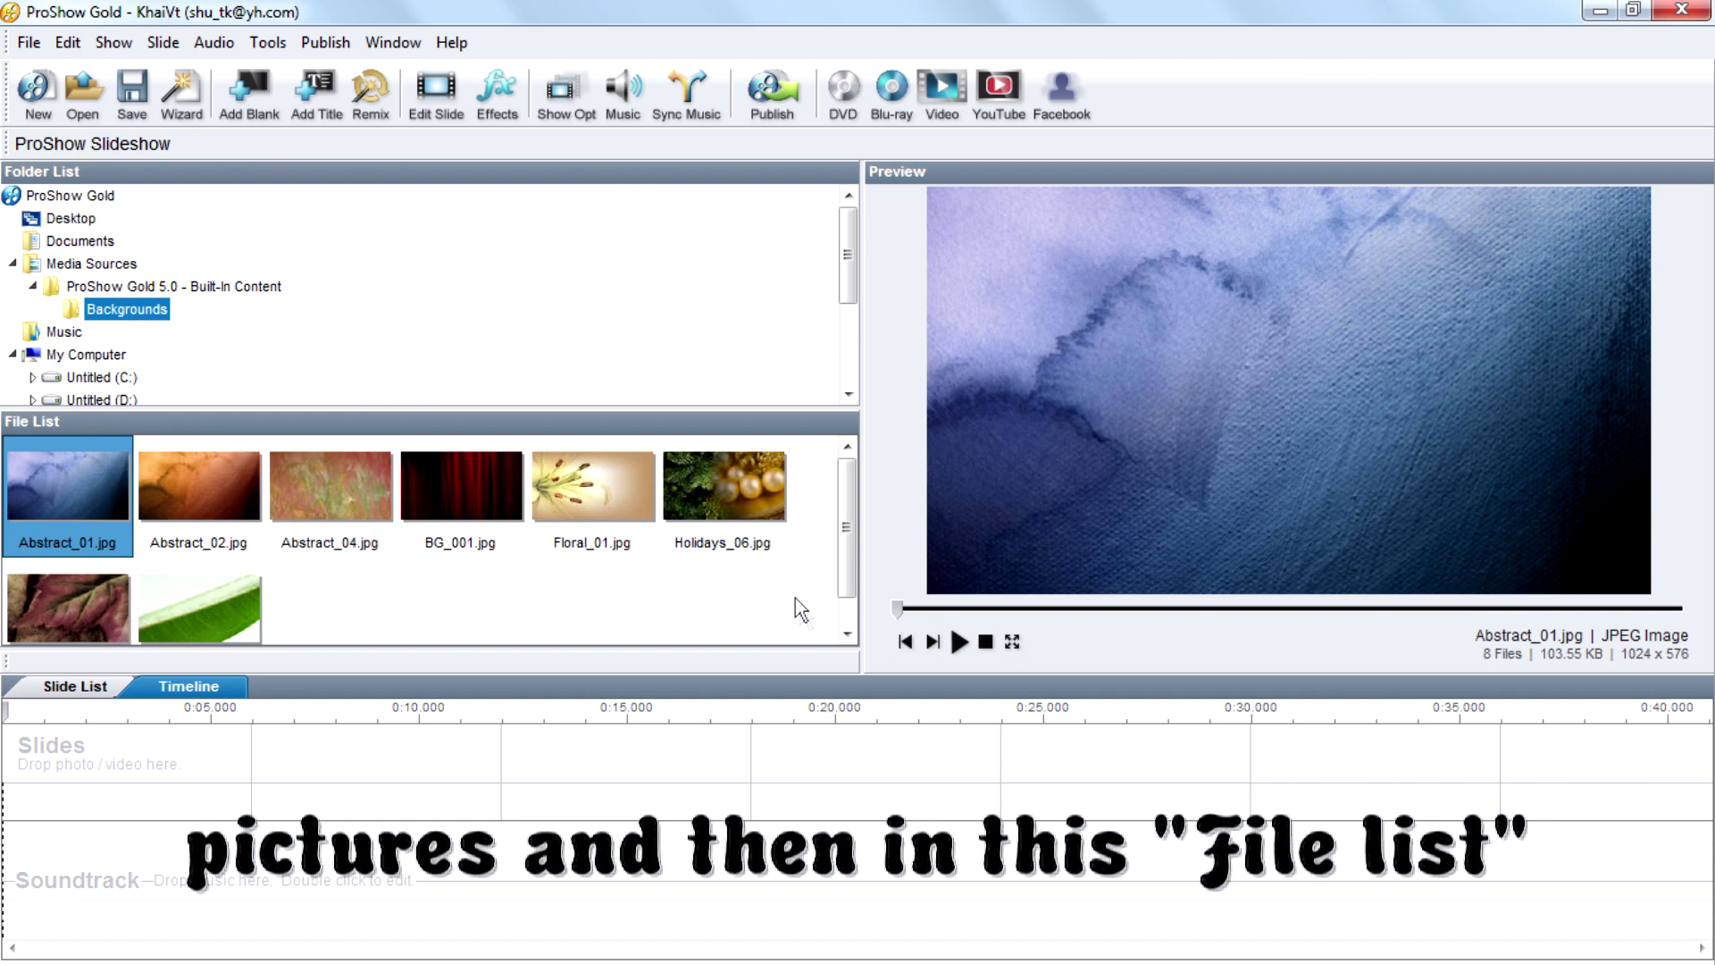
Drop six background images onto the Slides track, making a six-slide, 36-second show
mouse_move(797, 611)
mouse_down()
mouse_move(136, 464)
mouse_move(182, 761)
mouse_move(155, 798)
mouse_up()
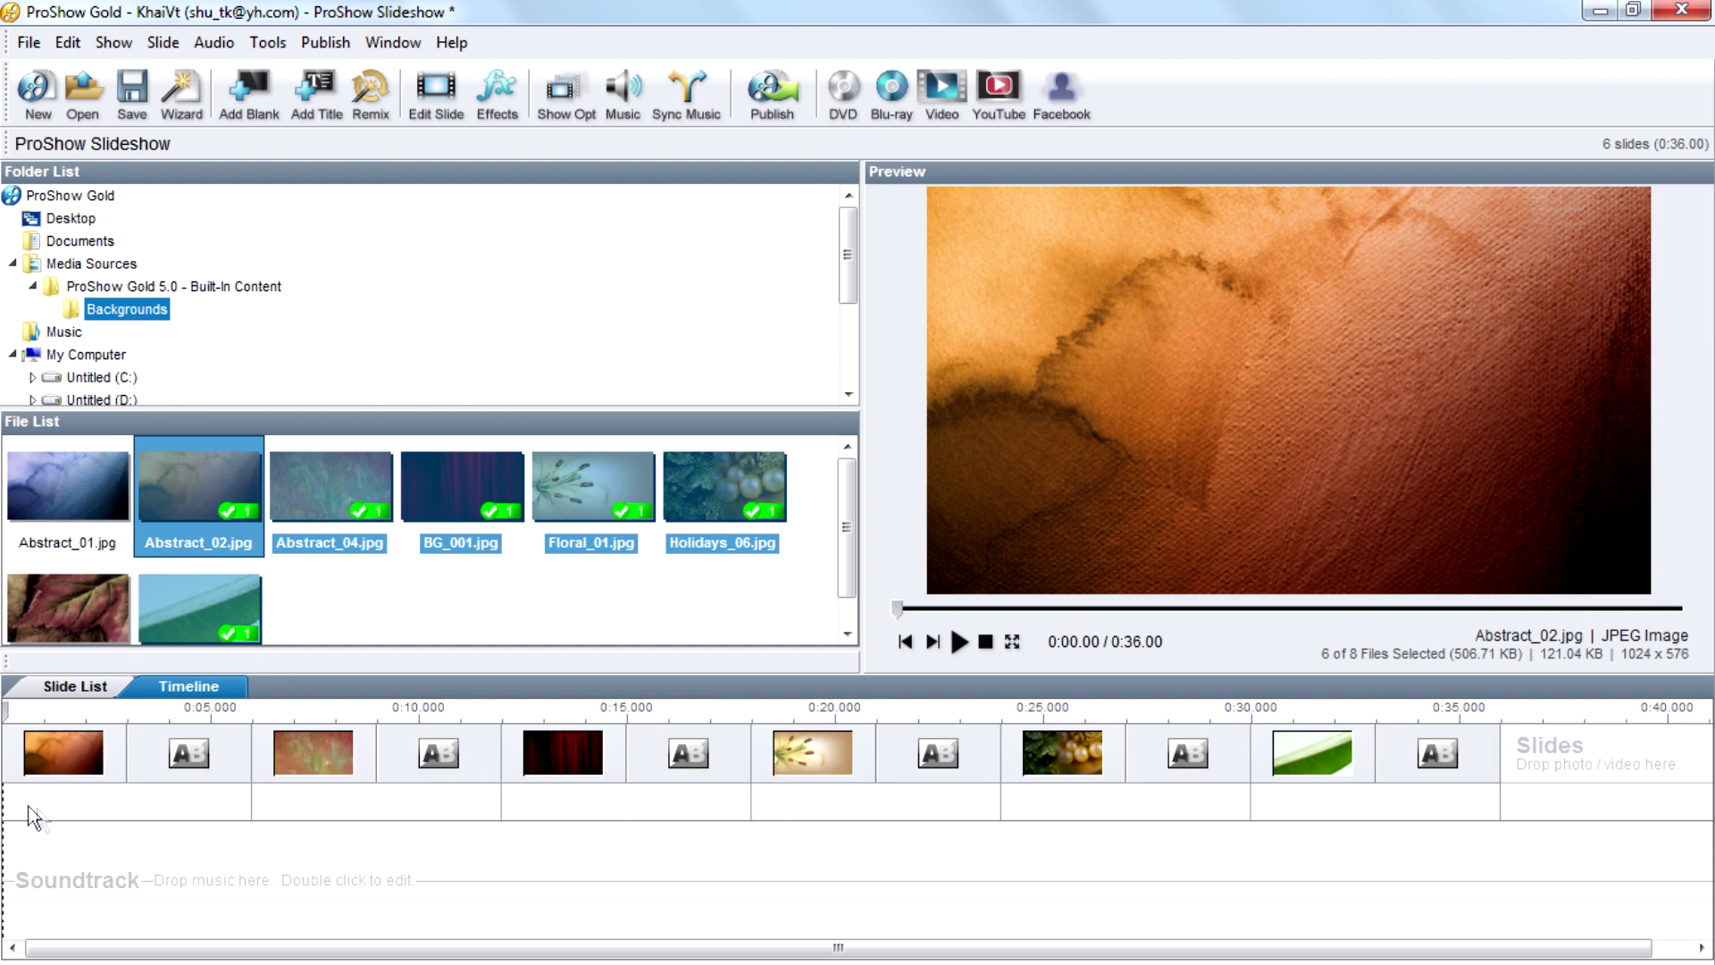
click(43, 754)
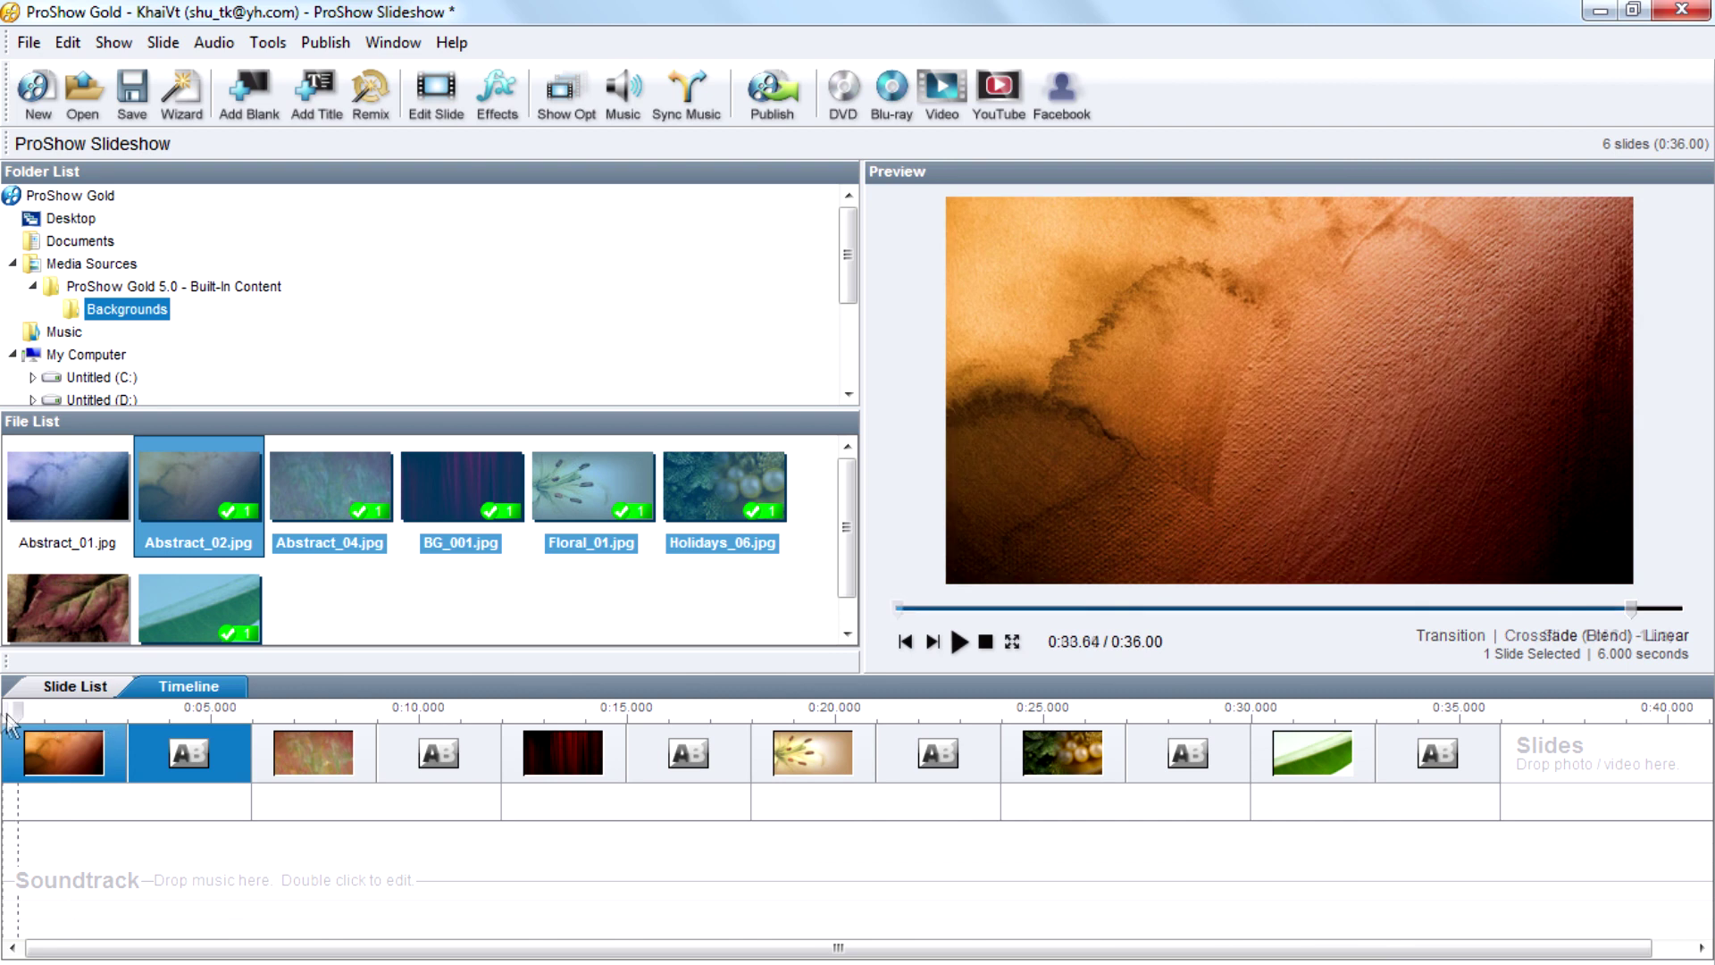
click(61, 841)
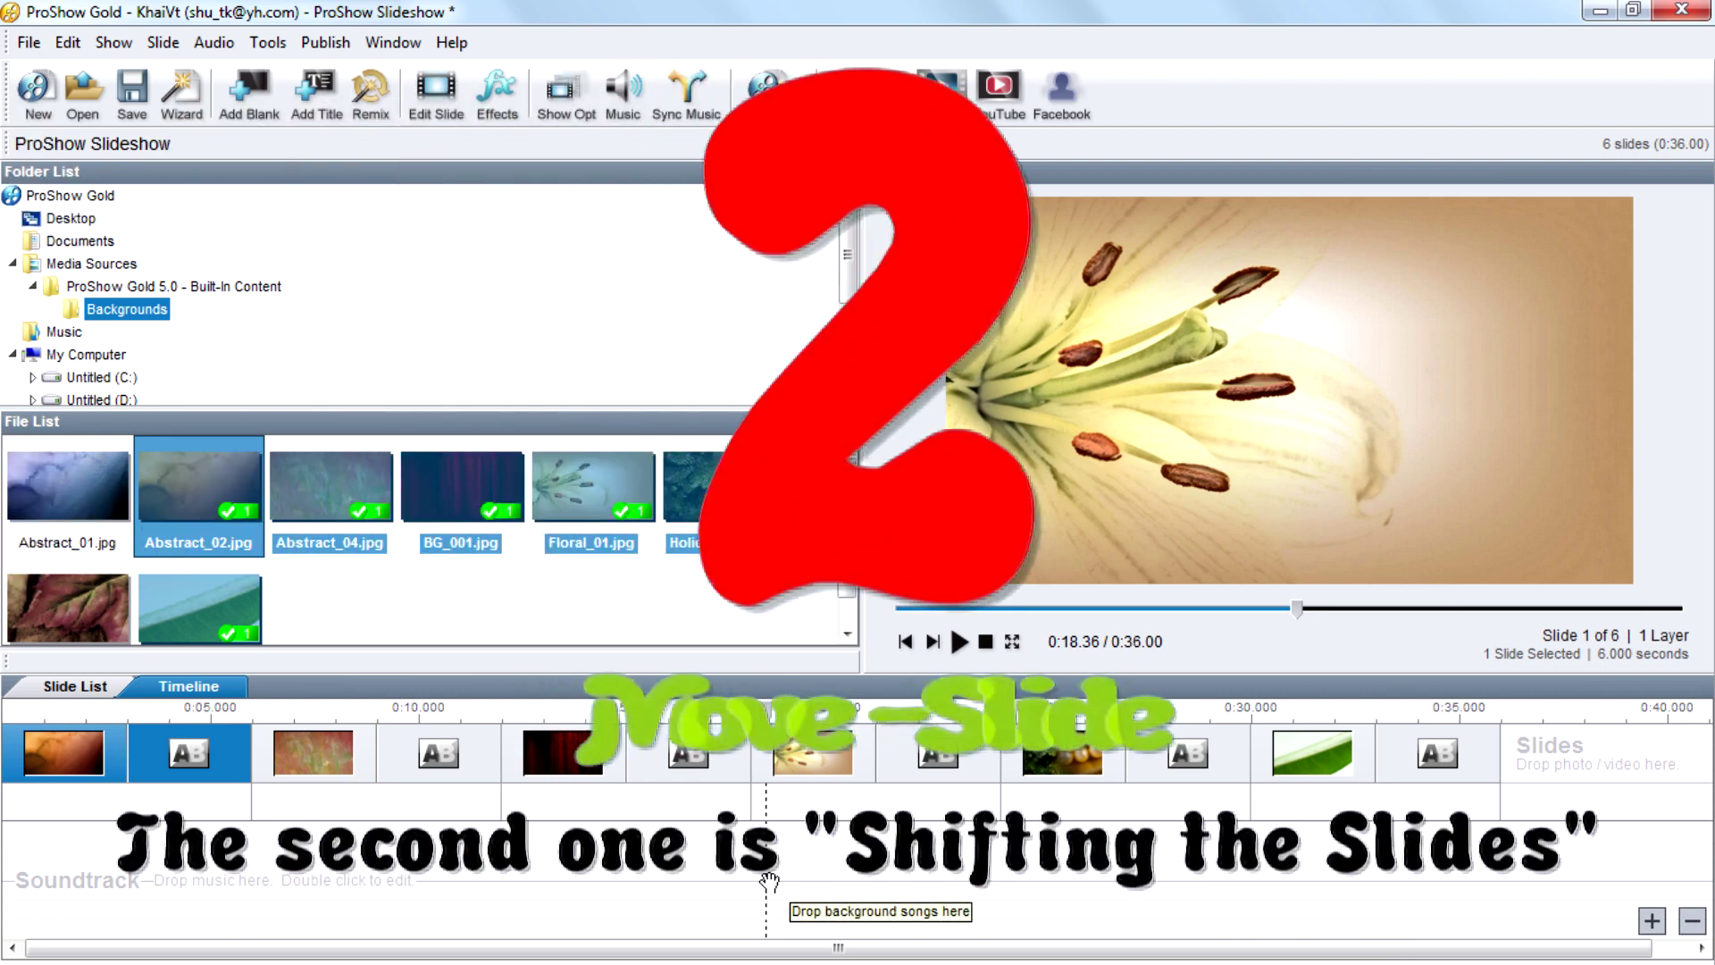
Drag the BG_001 red curtain slide into the first position on the timeline
click(539, 779)
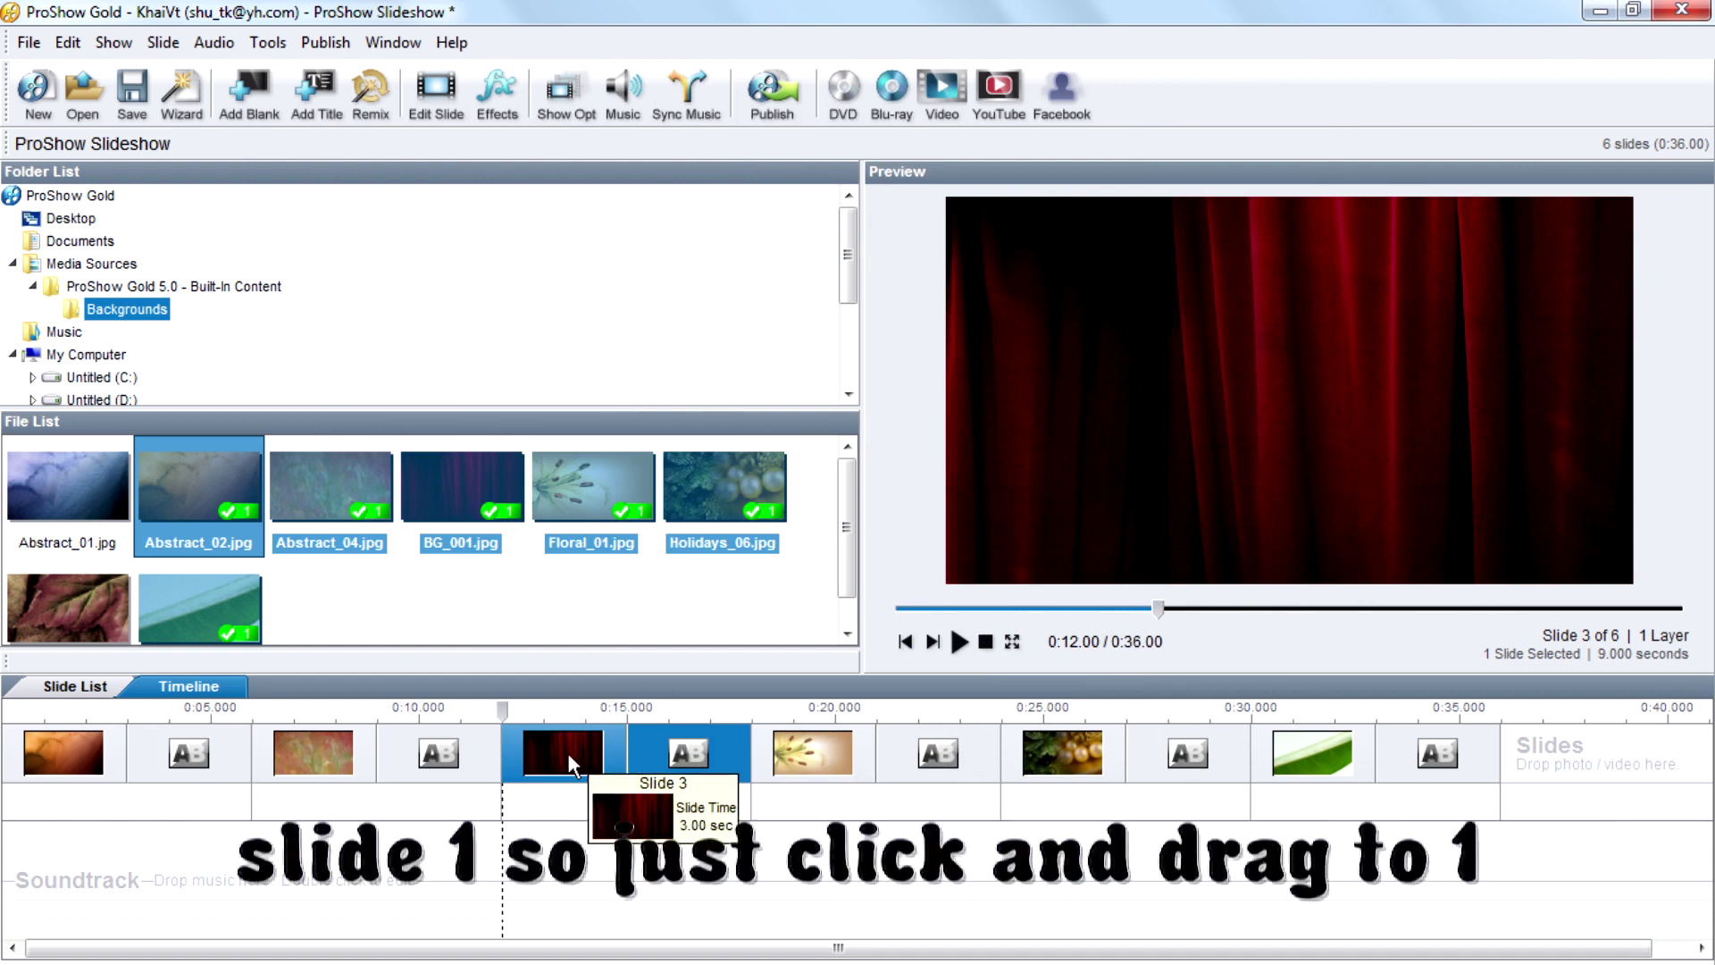
drag(570, 754, 316, 748)
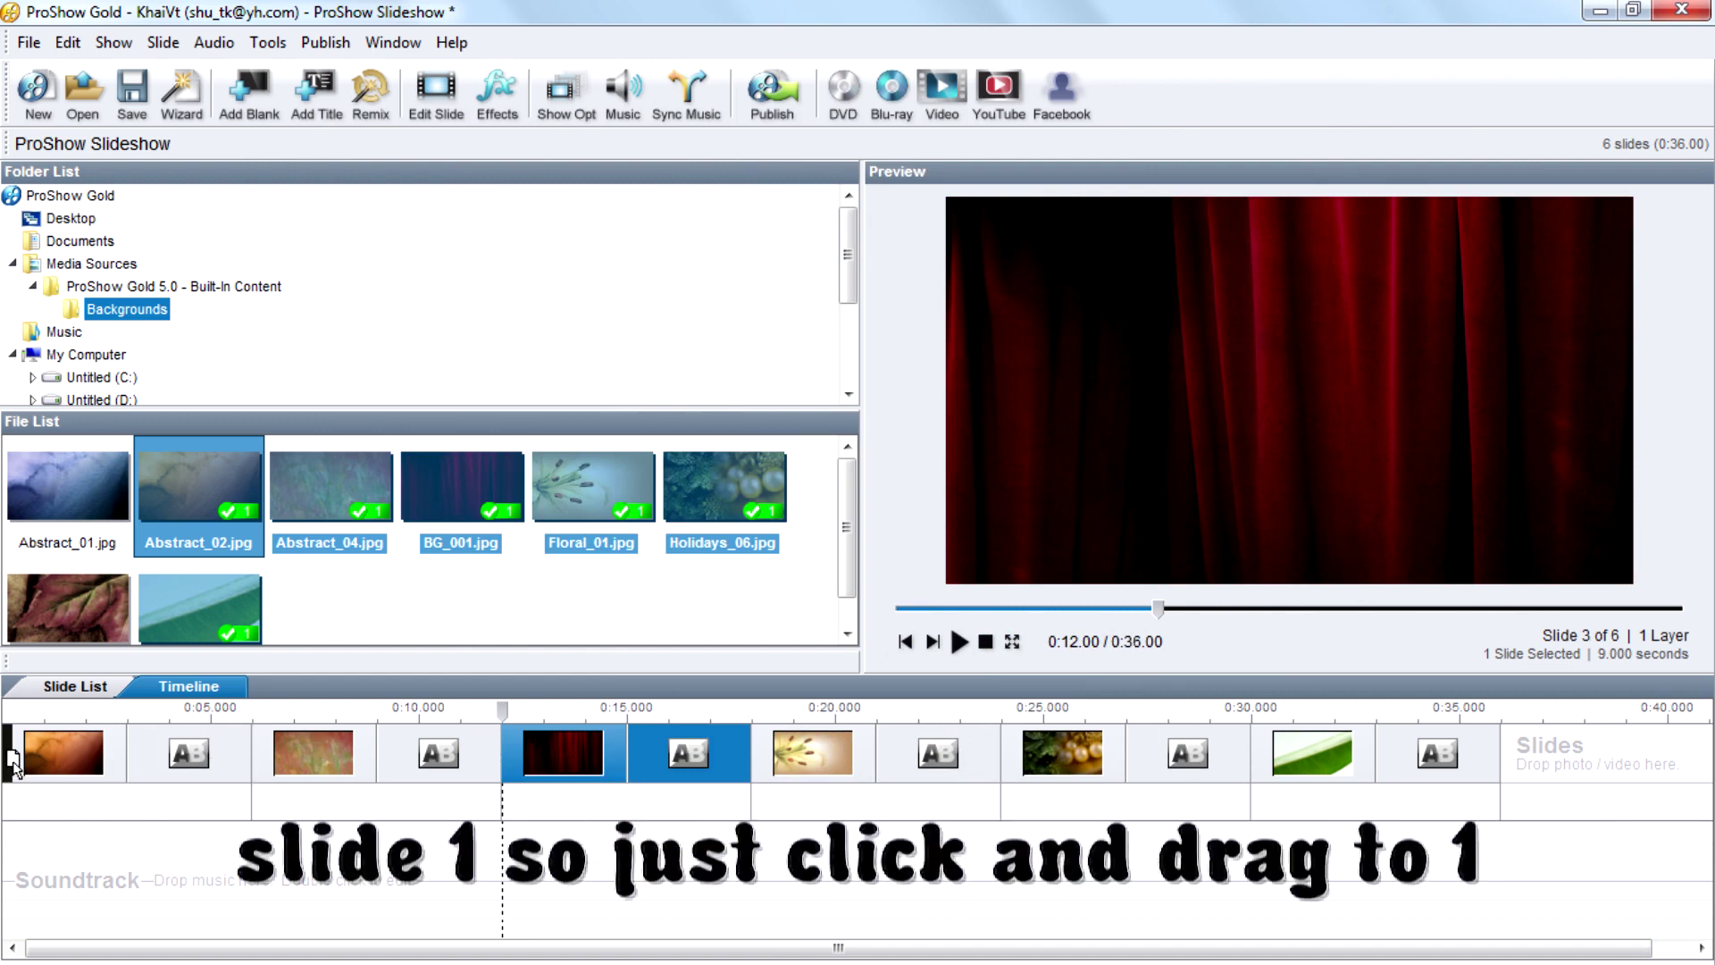
drag(17, 770, 20, 772)
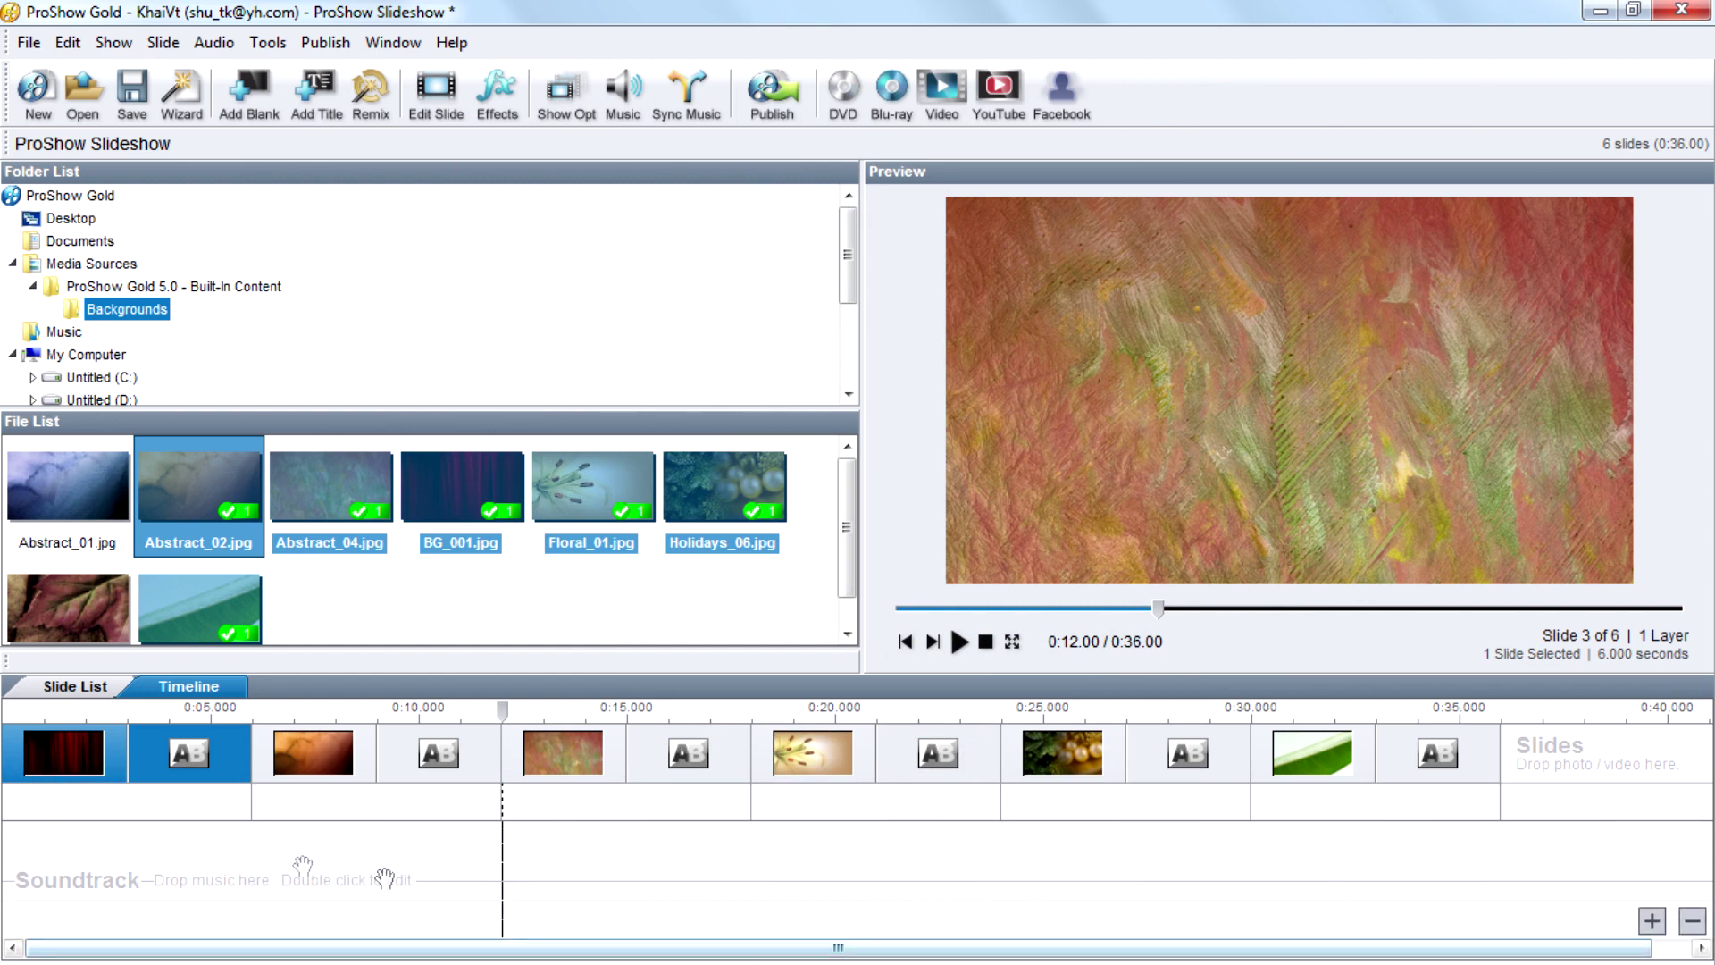
drag(214, 854, 246, 844)
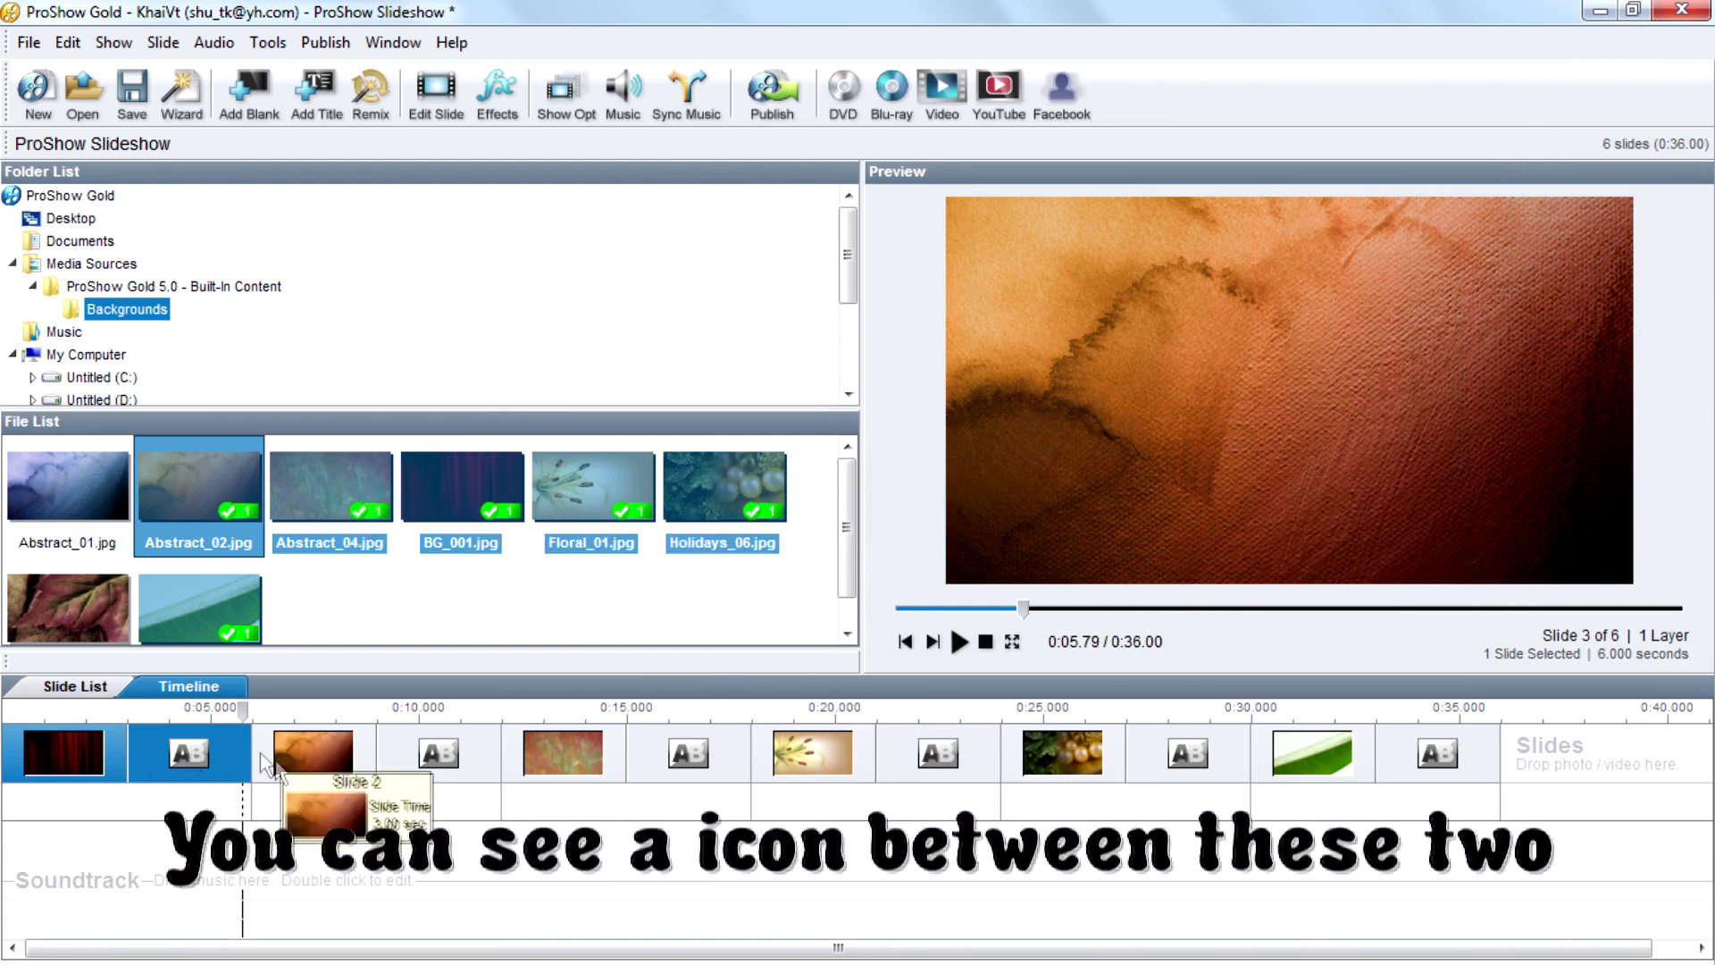
Apply Fan - Close - From Bottom - Soft, Heart In - Soft and Light Ray - Right to transitions one to three
click(184, 754)
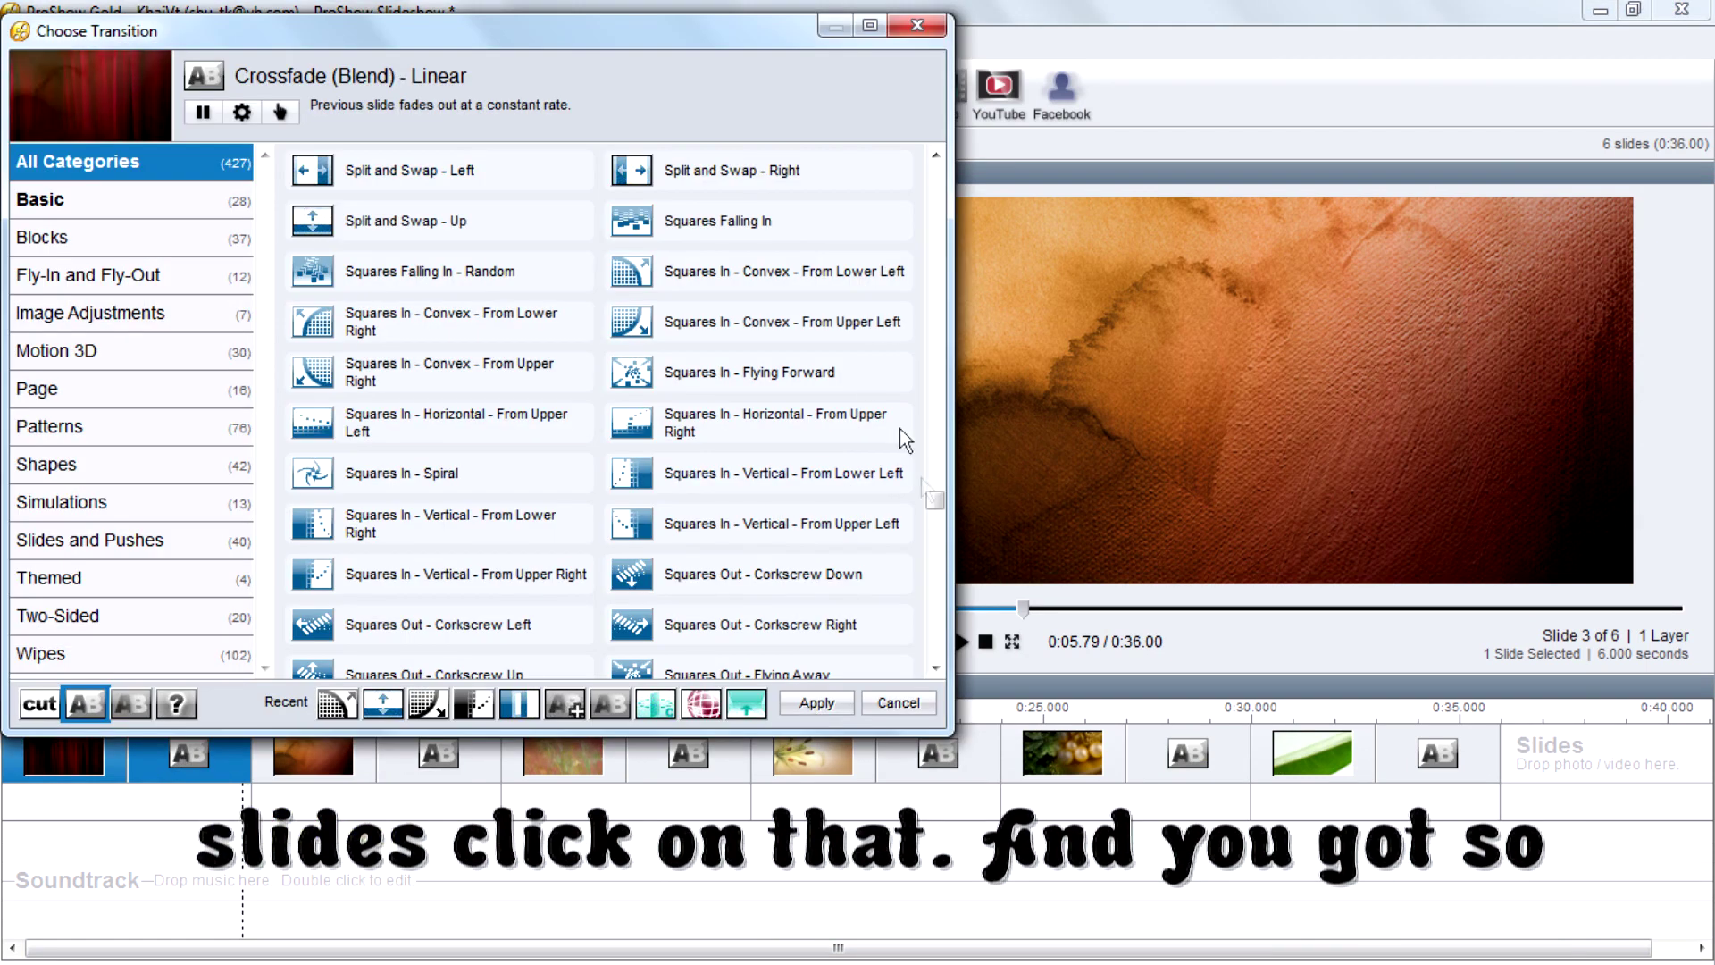
drag(935, 507, 951, 298)
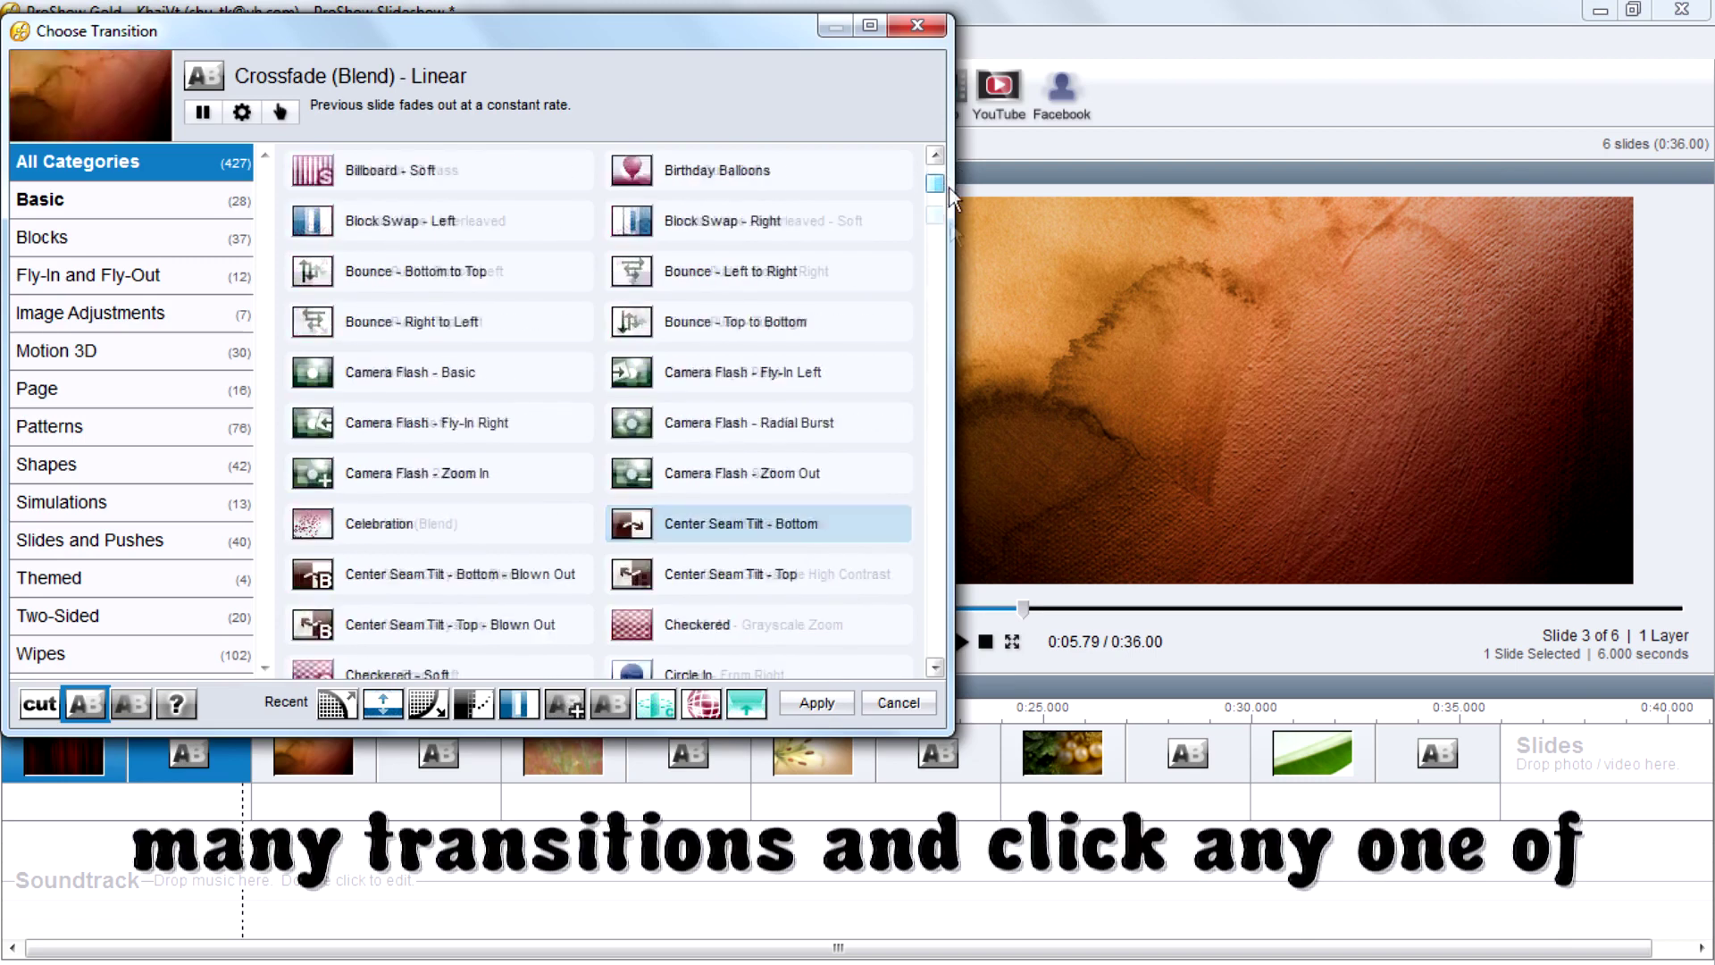
click(728, 377)
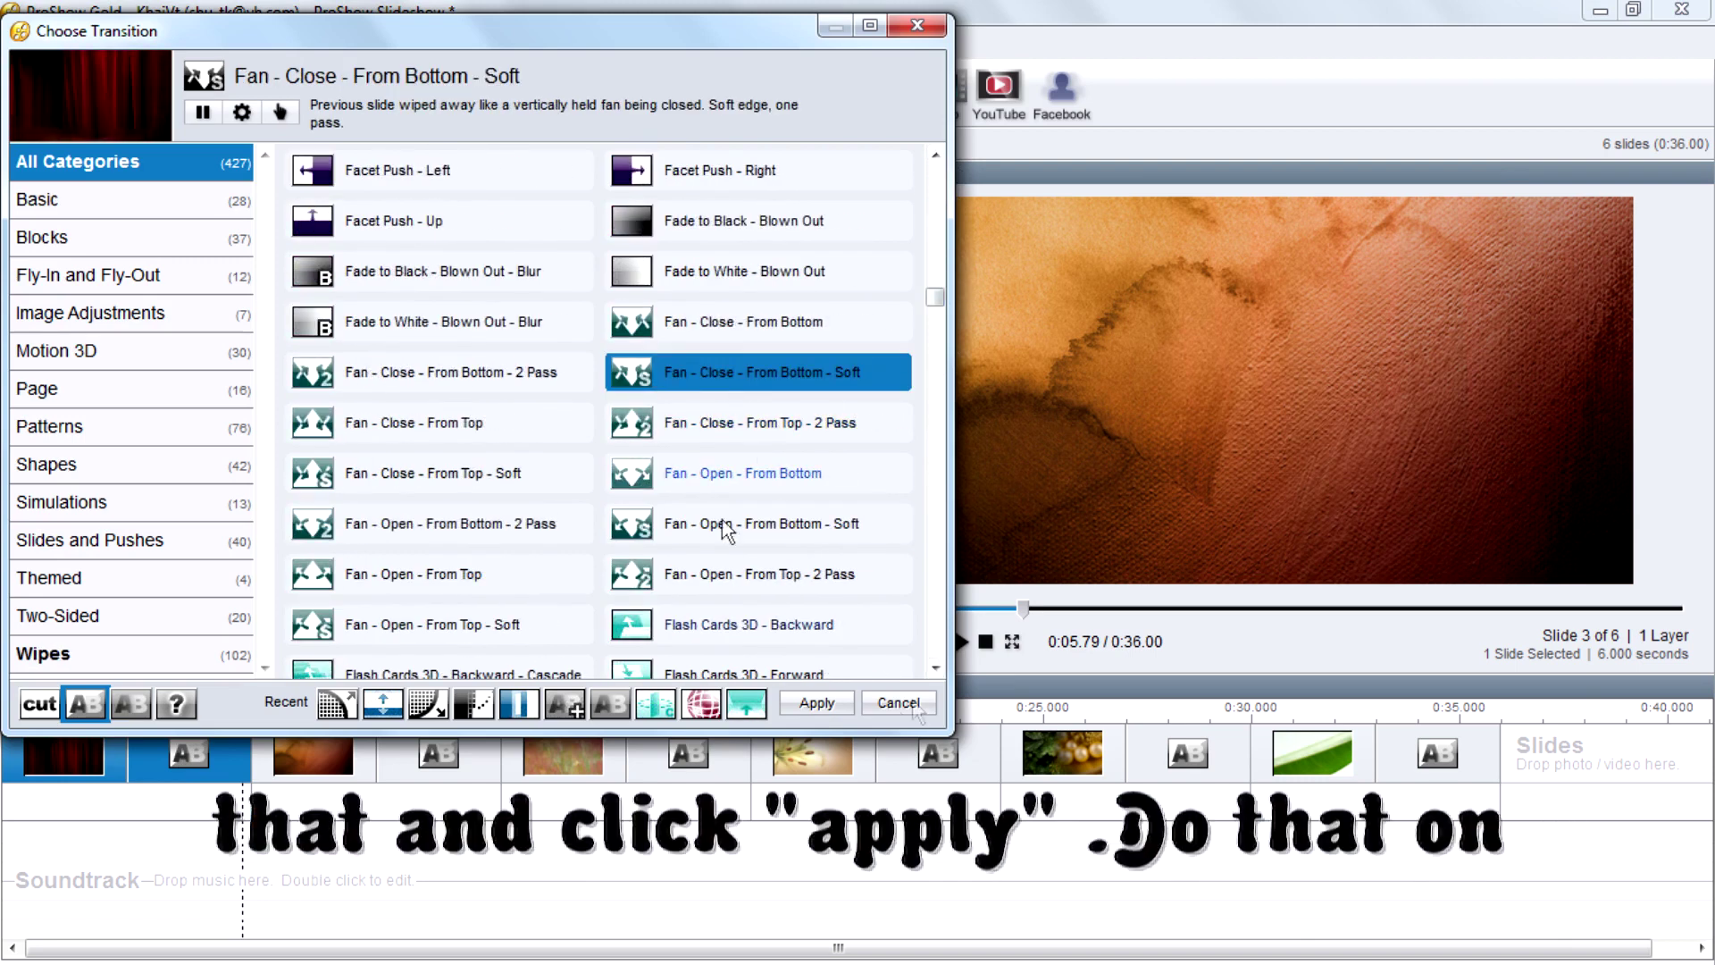
click(815, 706)
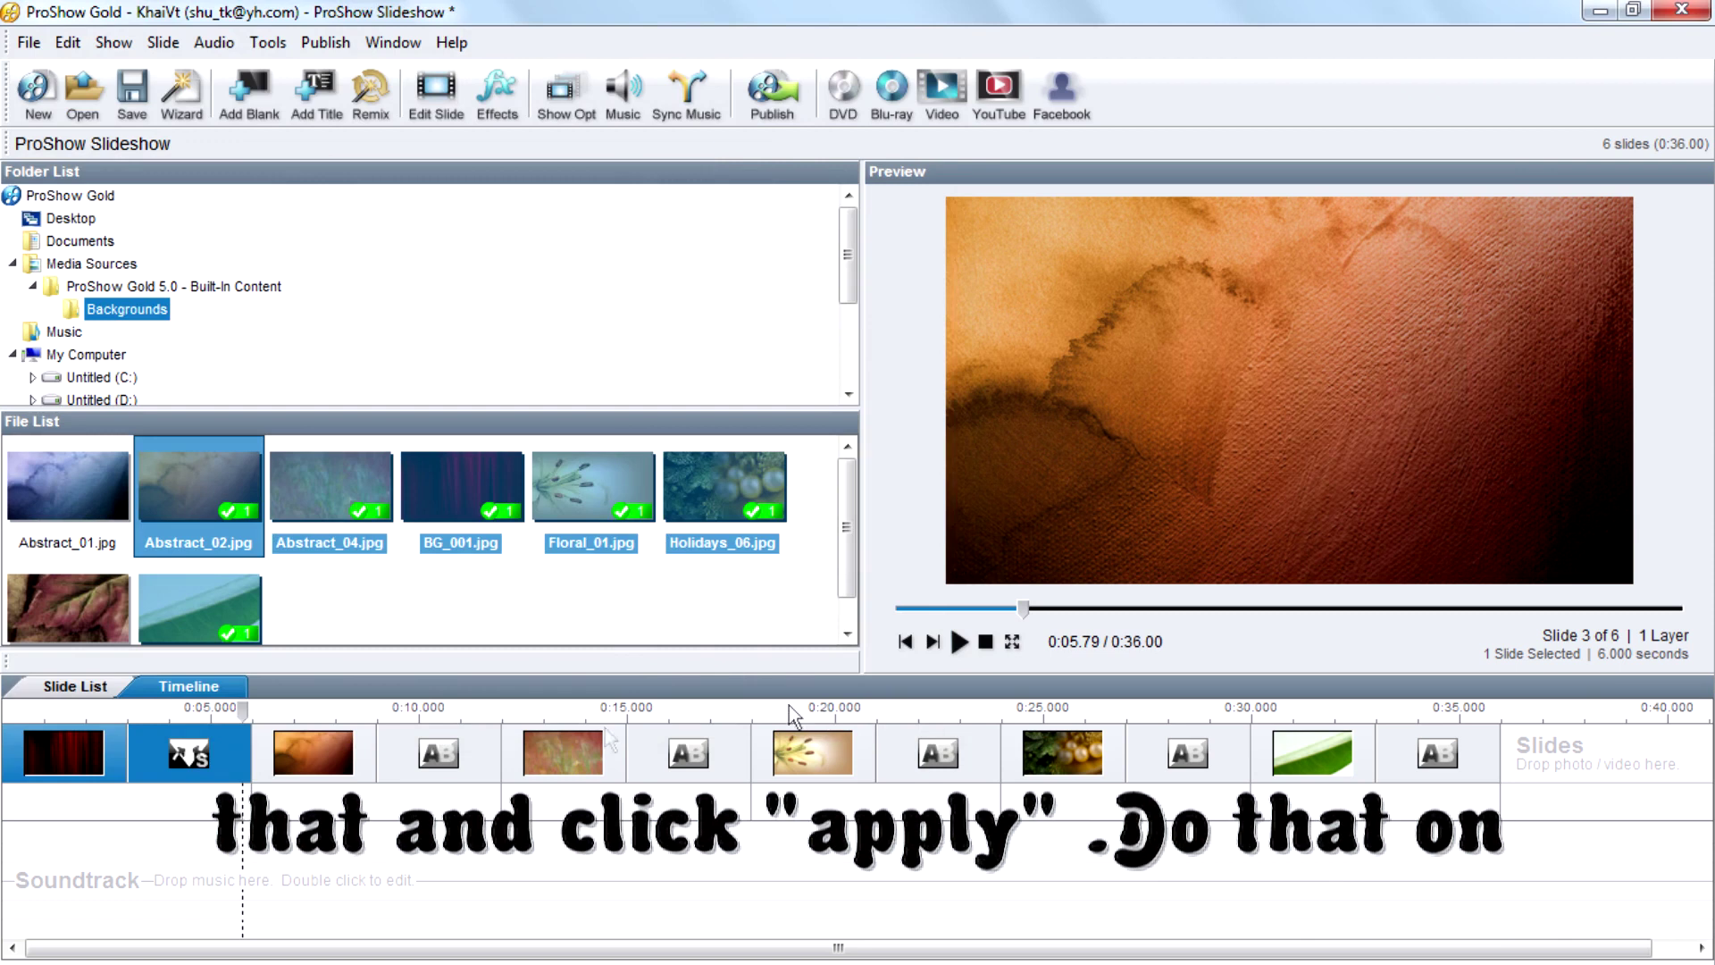
click(437, 758)
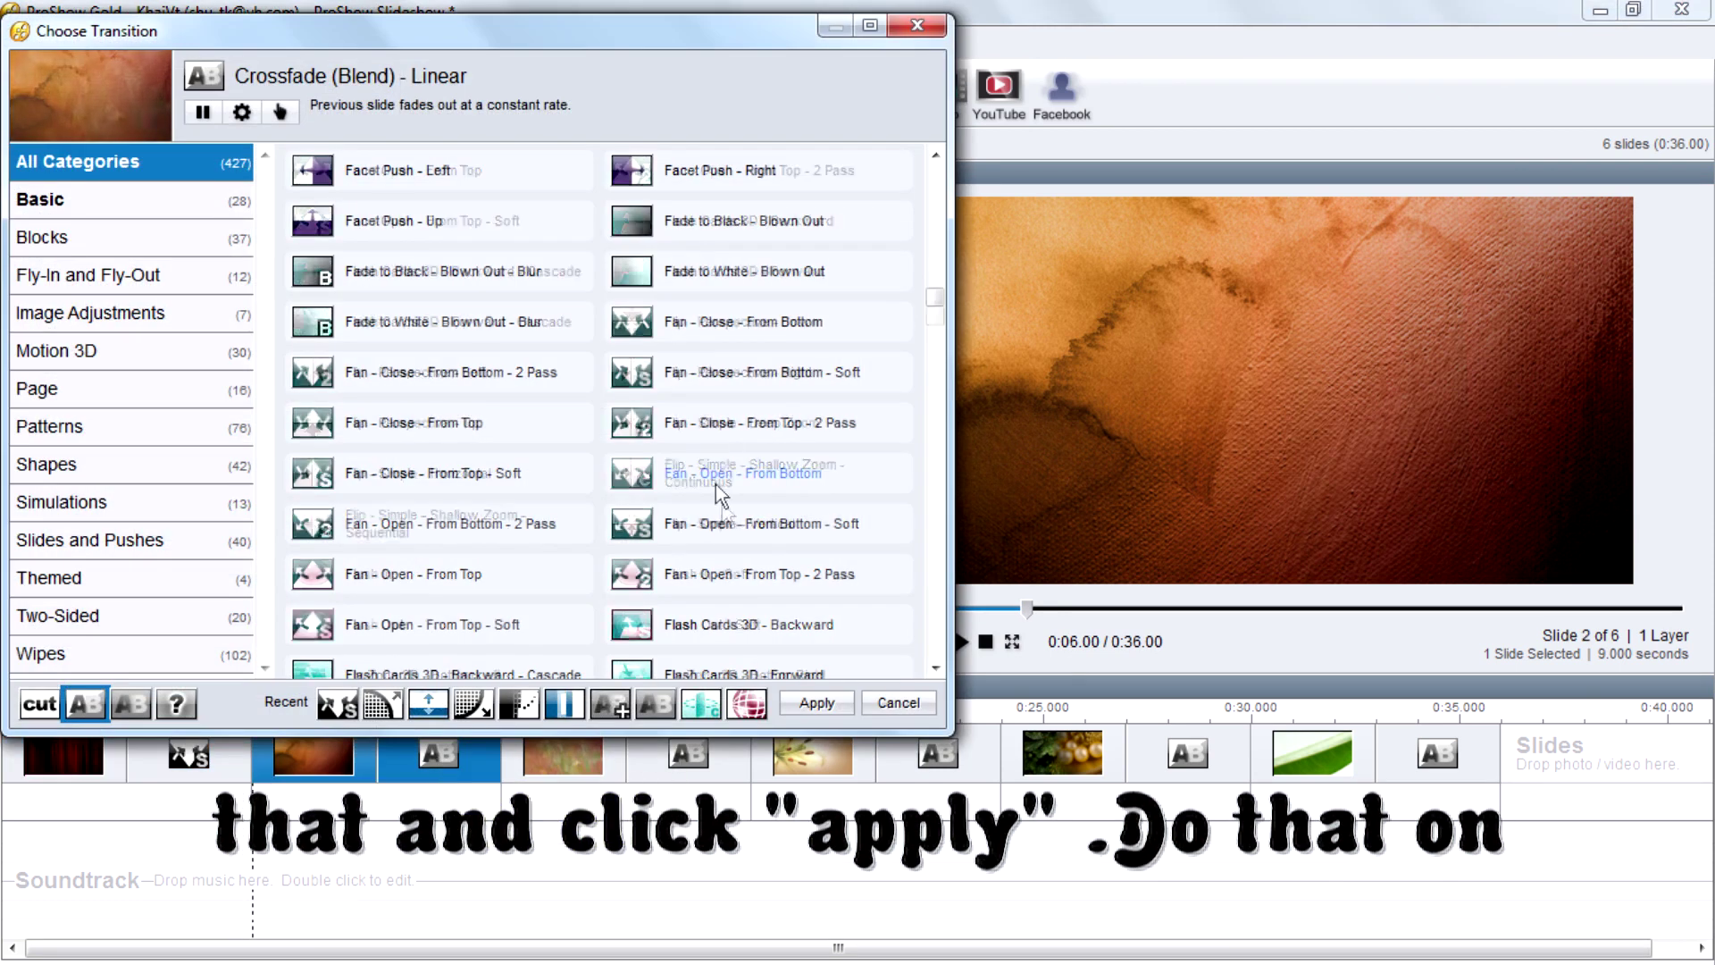
scroll(727, 590, down, 3)
click(731, 576)
click(816, 702)
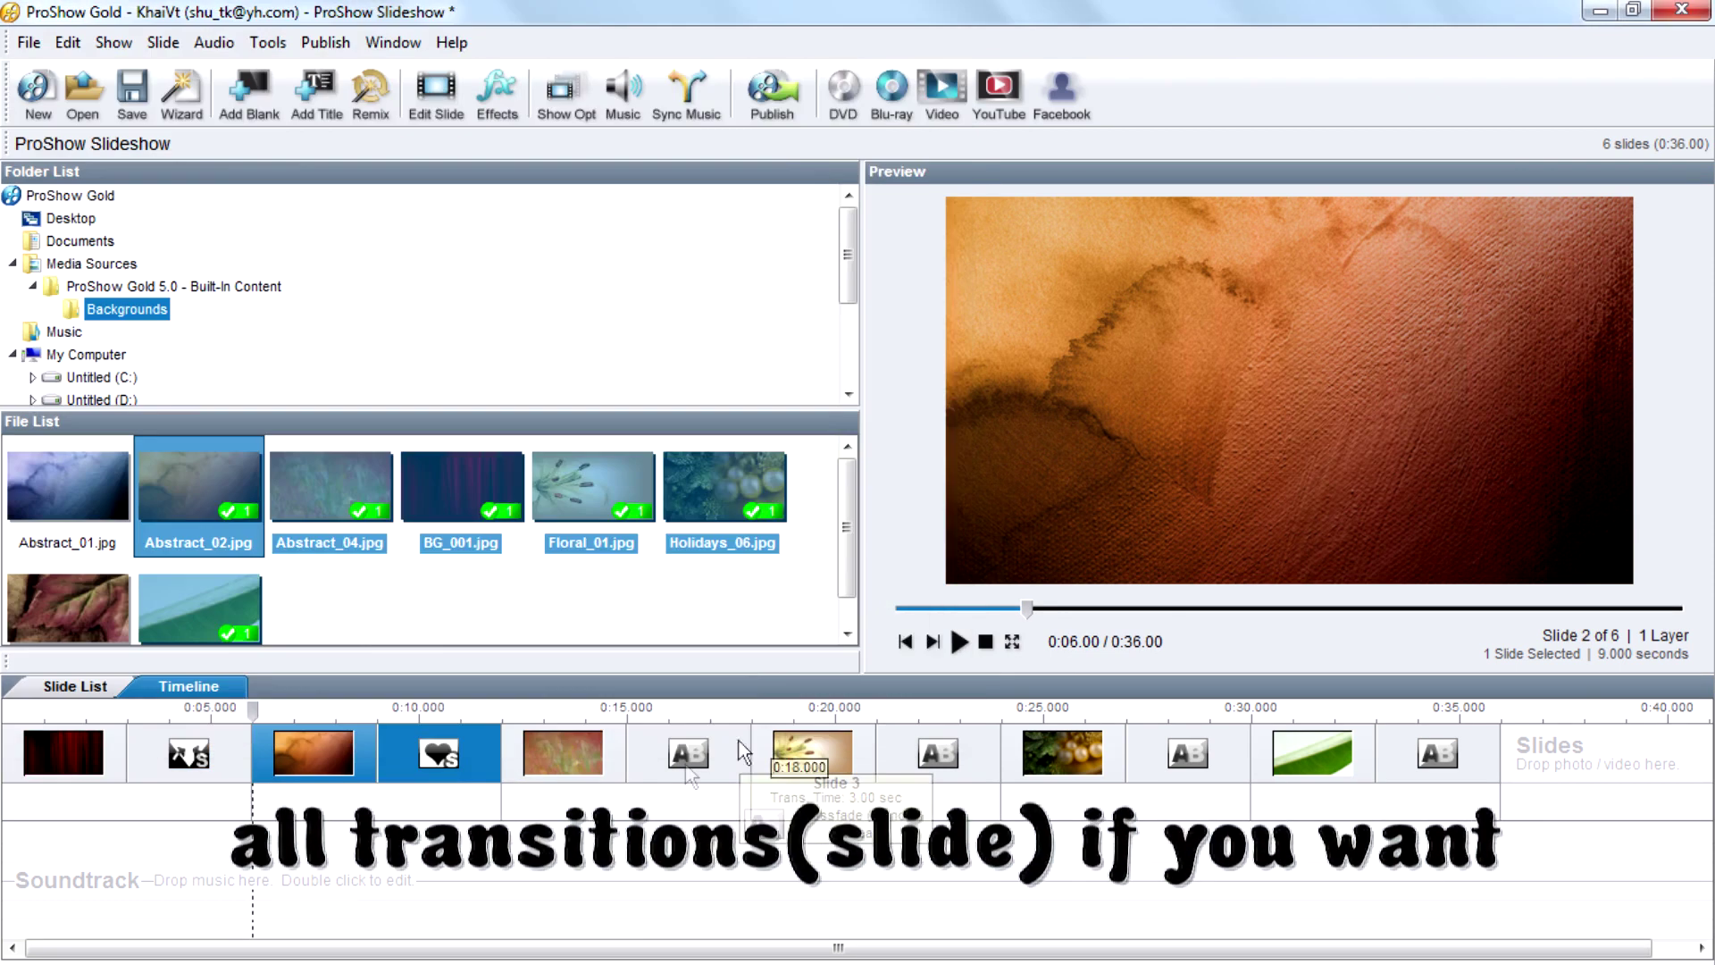
click(685, 744)
scroll(623, 589, down, 5)
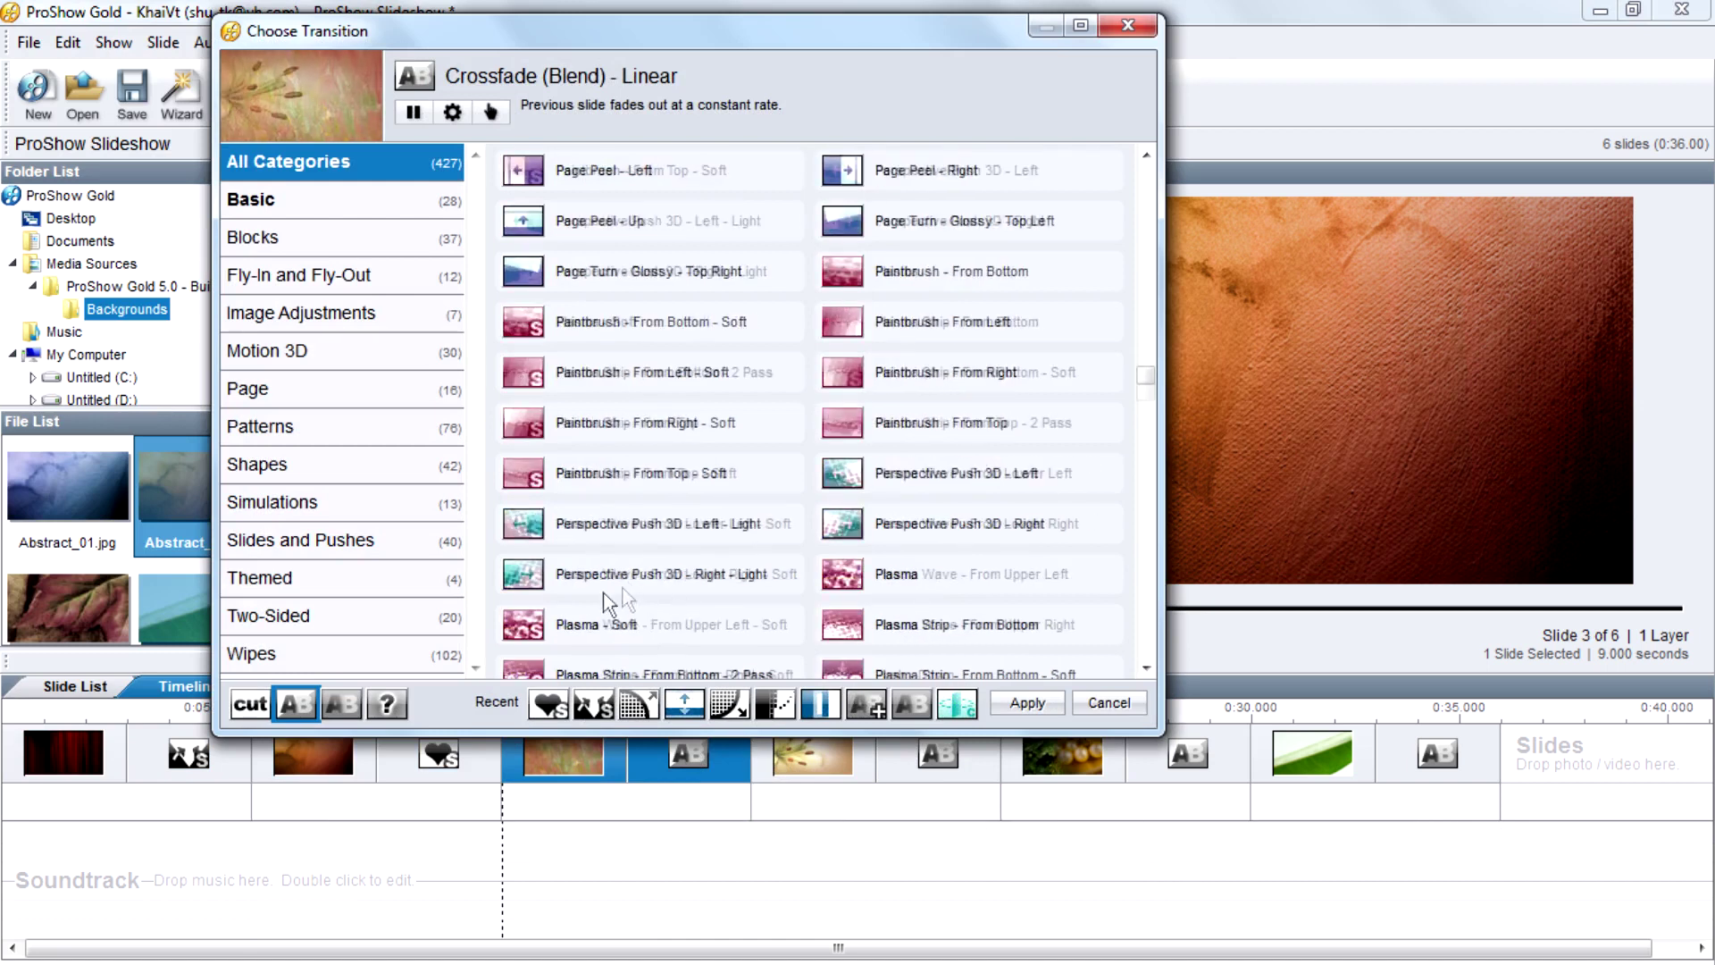
scroll(661, 564, up, 2)
click(642, 534)
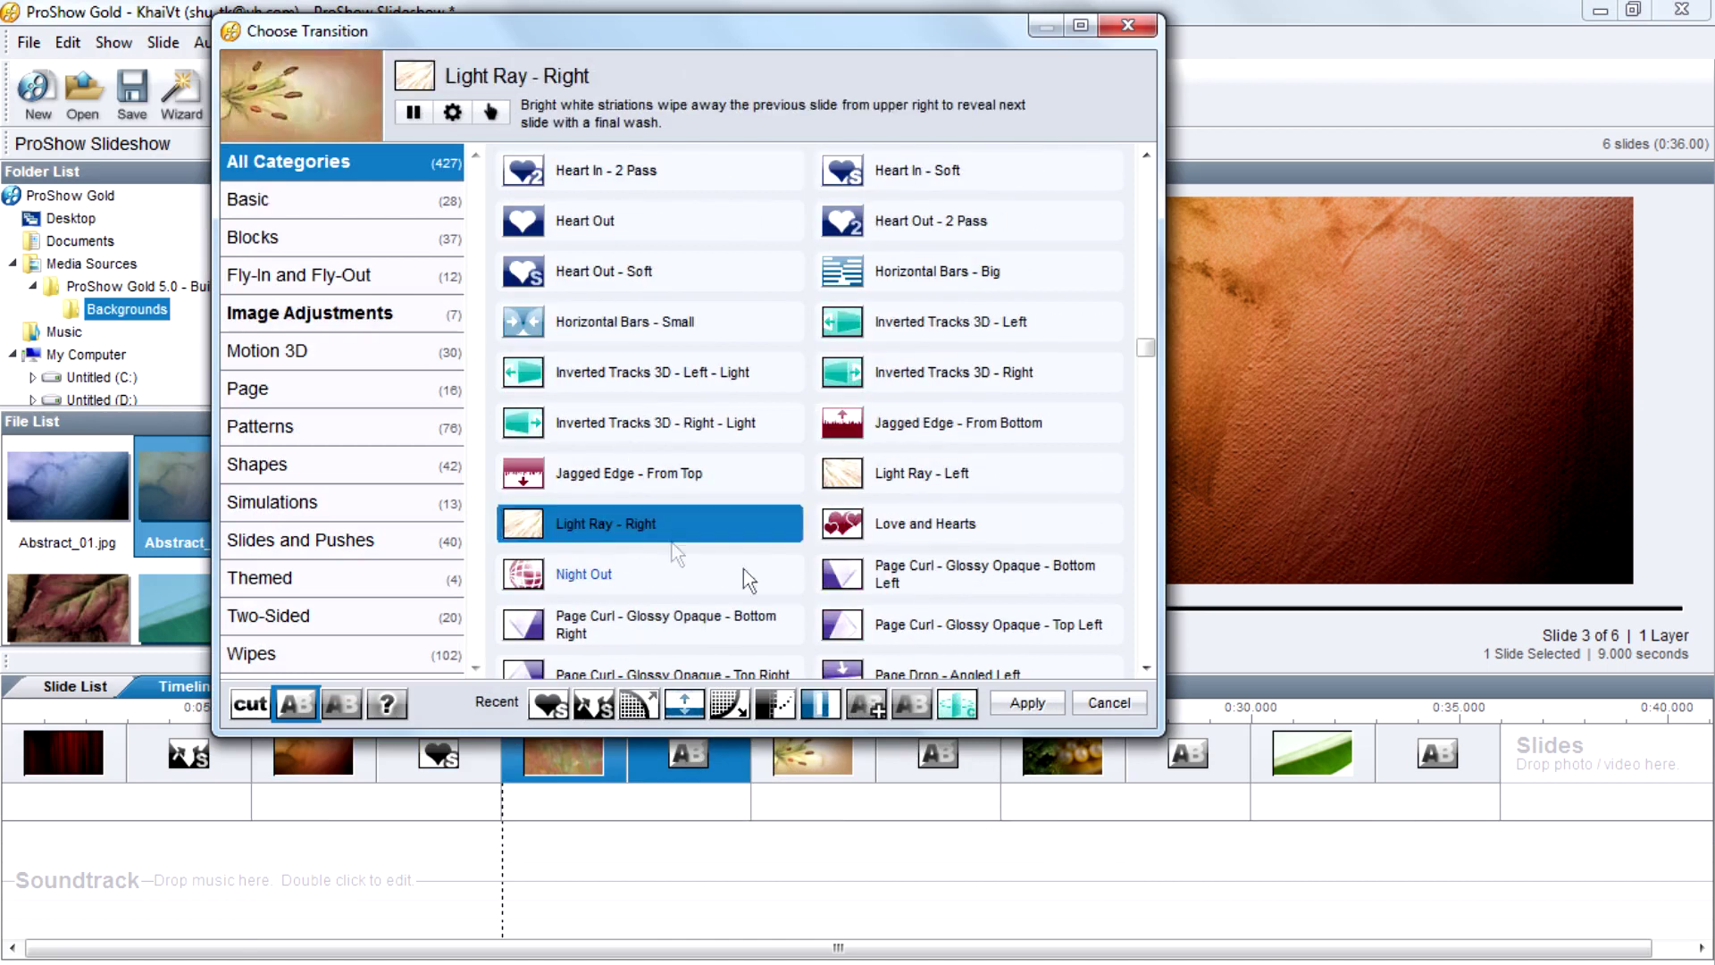
click(1028, 703)
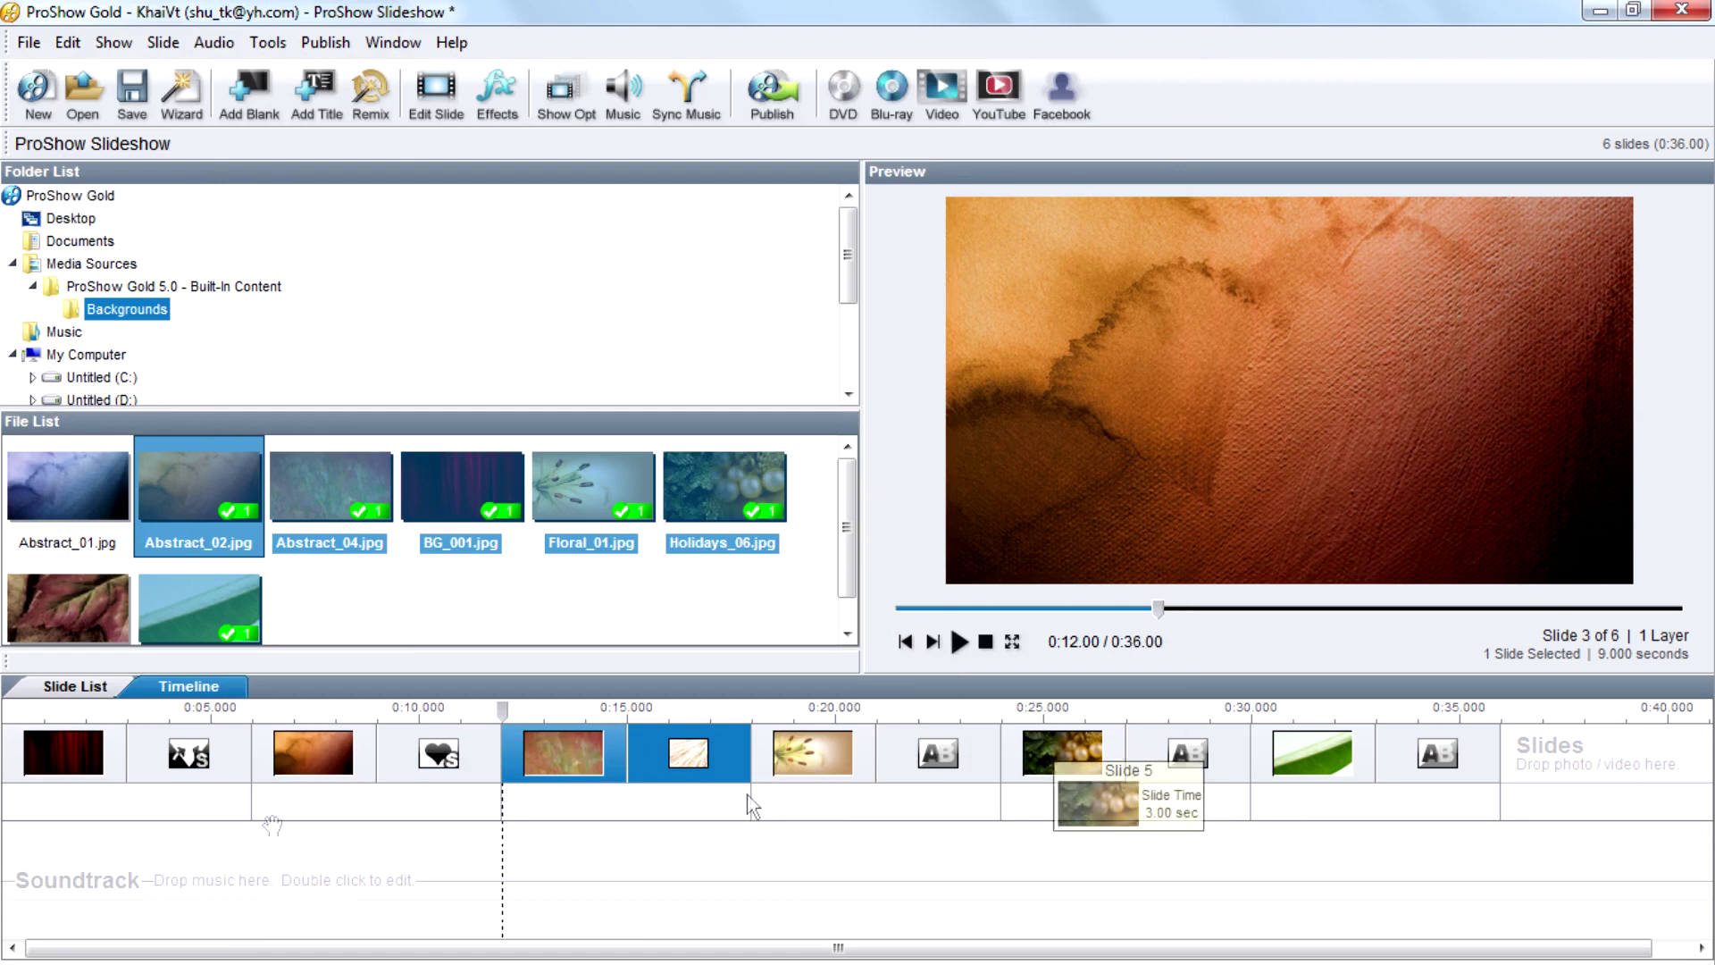
Preview the reordered show from the start, playing through to 12 seconds
click(158, 714)
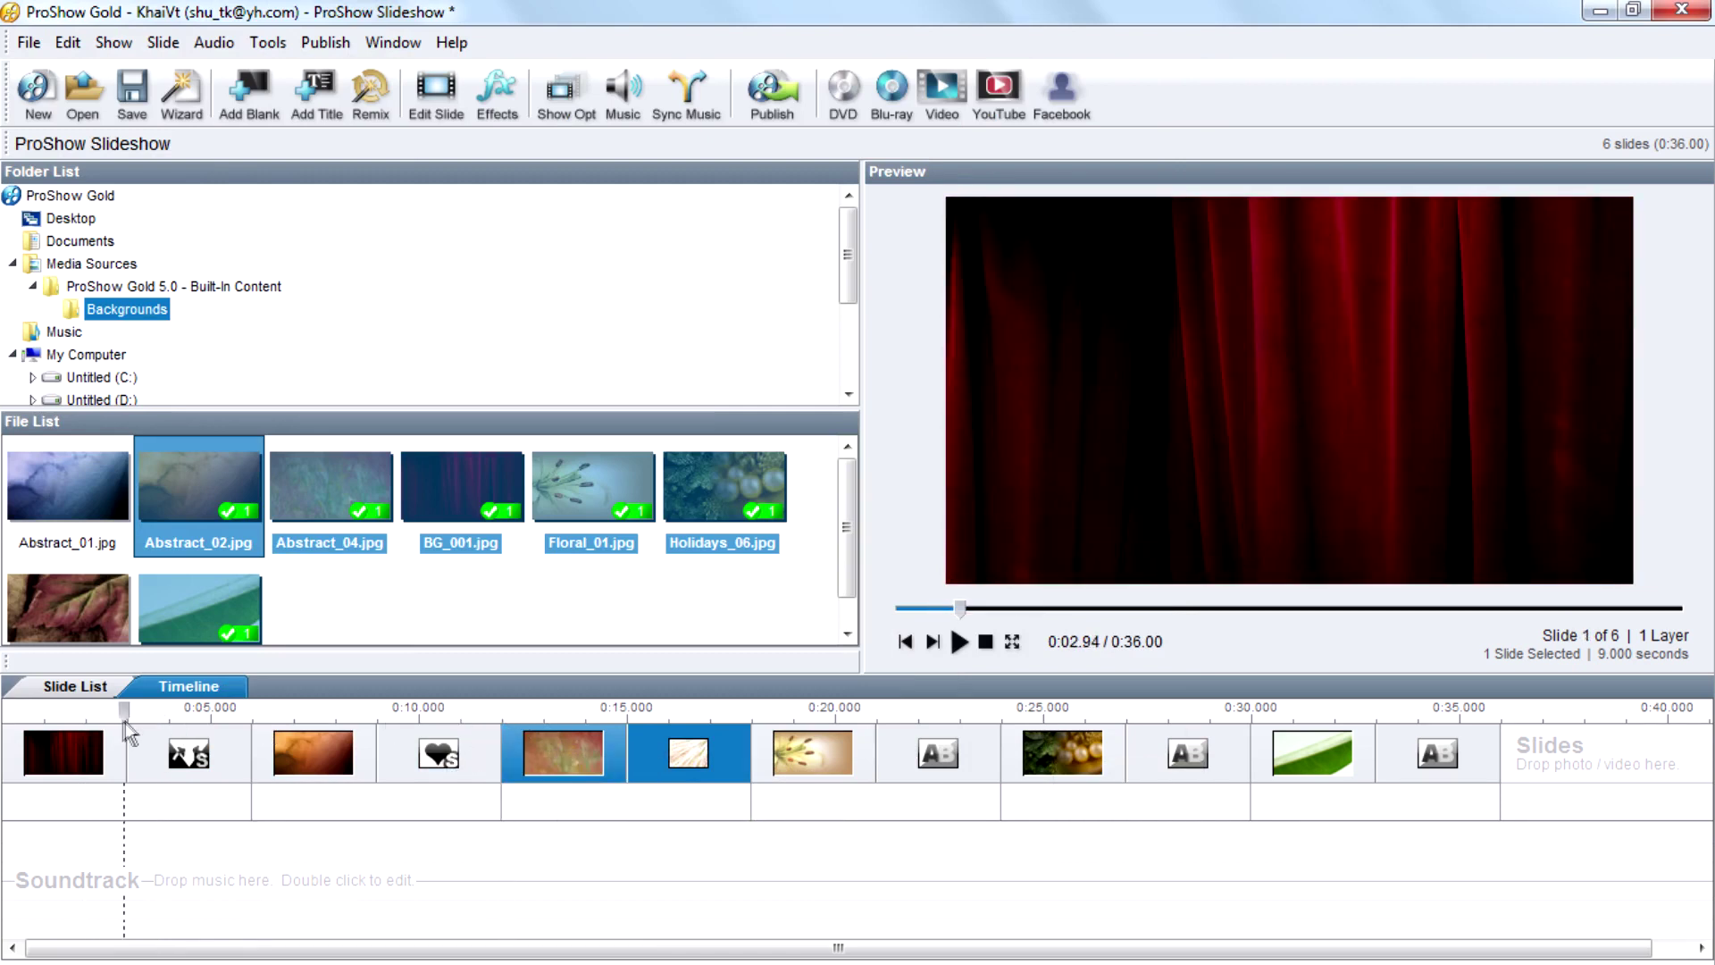
drag(124, 720, 121, 721)
click(961, 641)
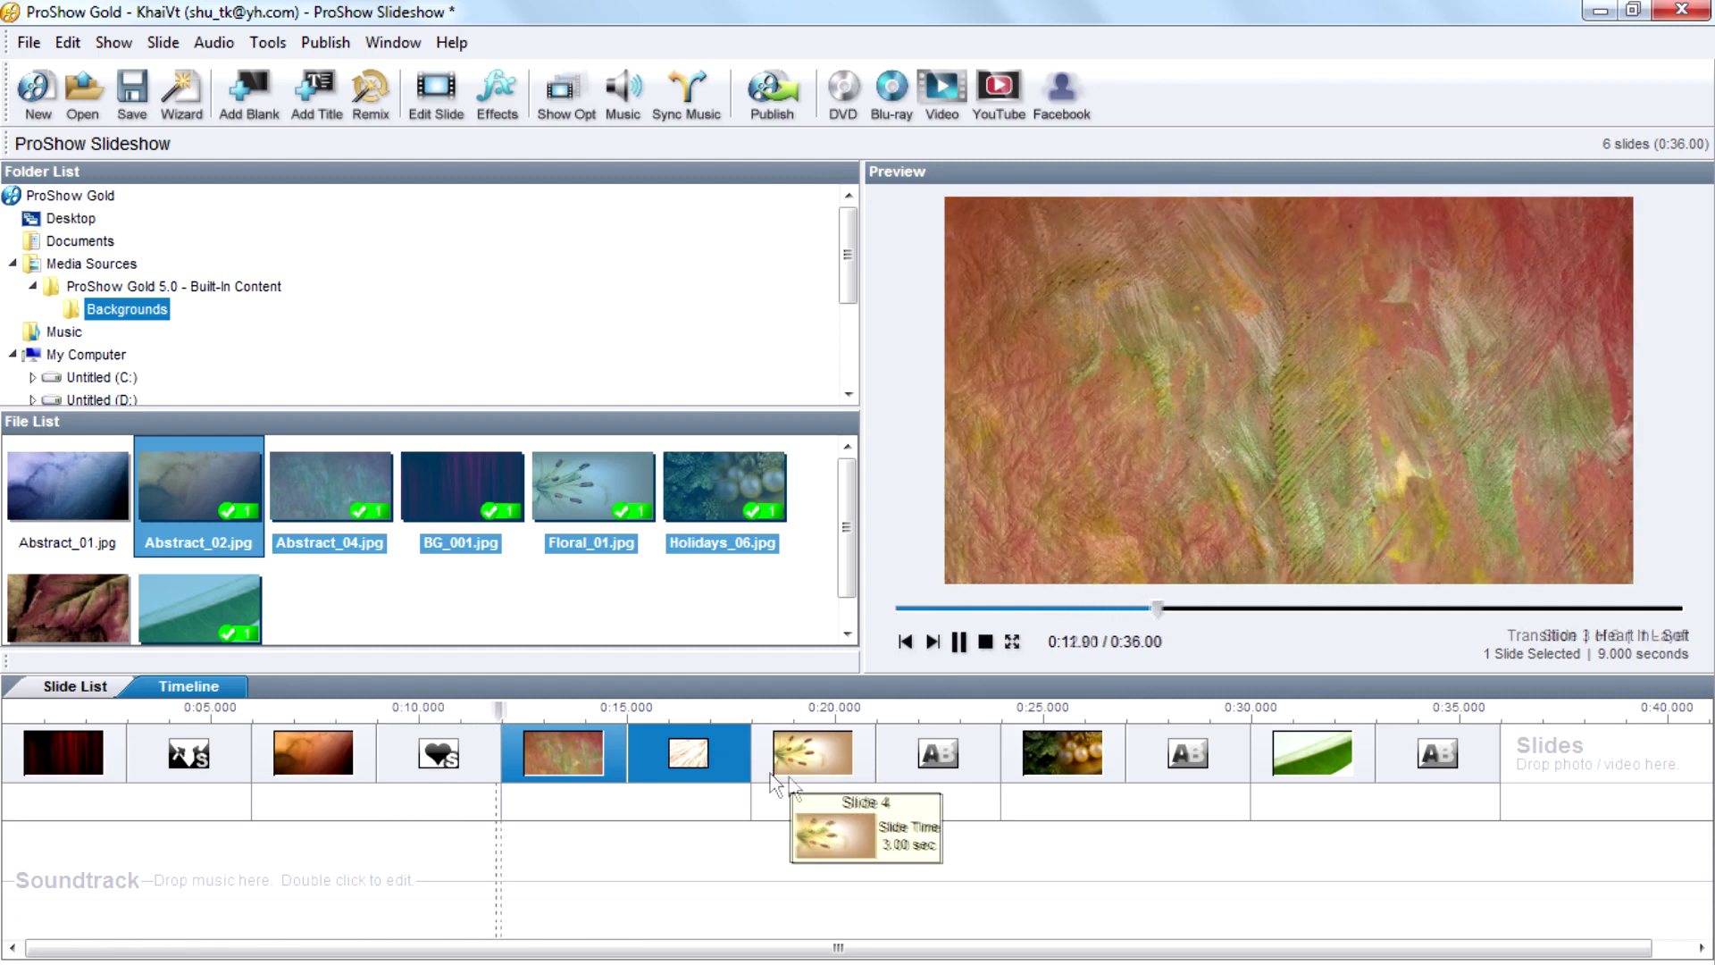
click(964, 651)
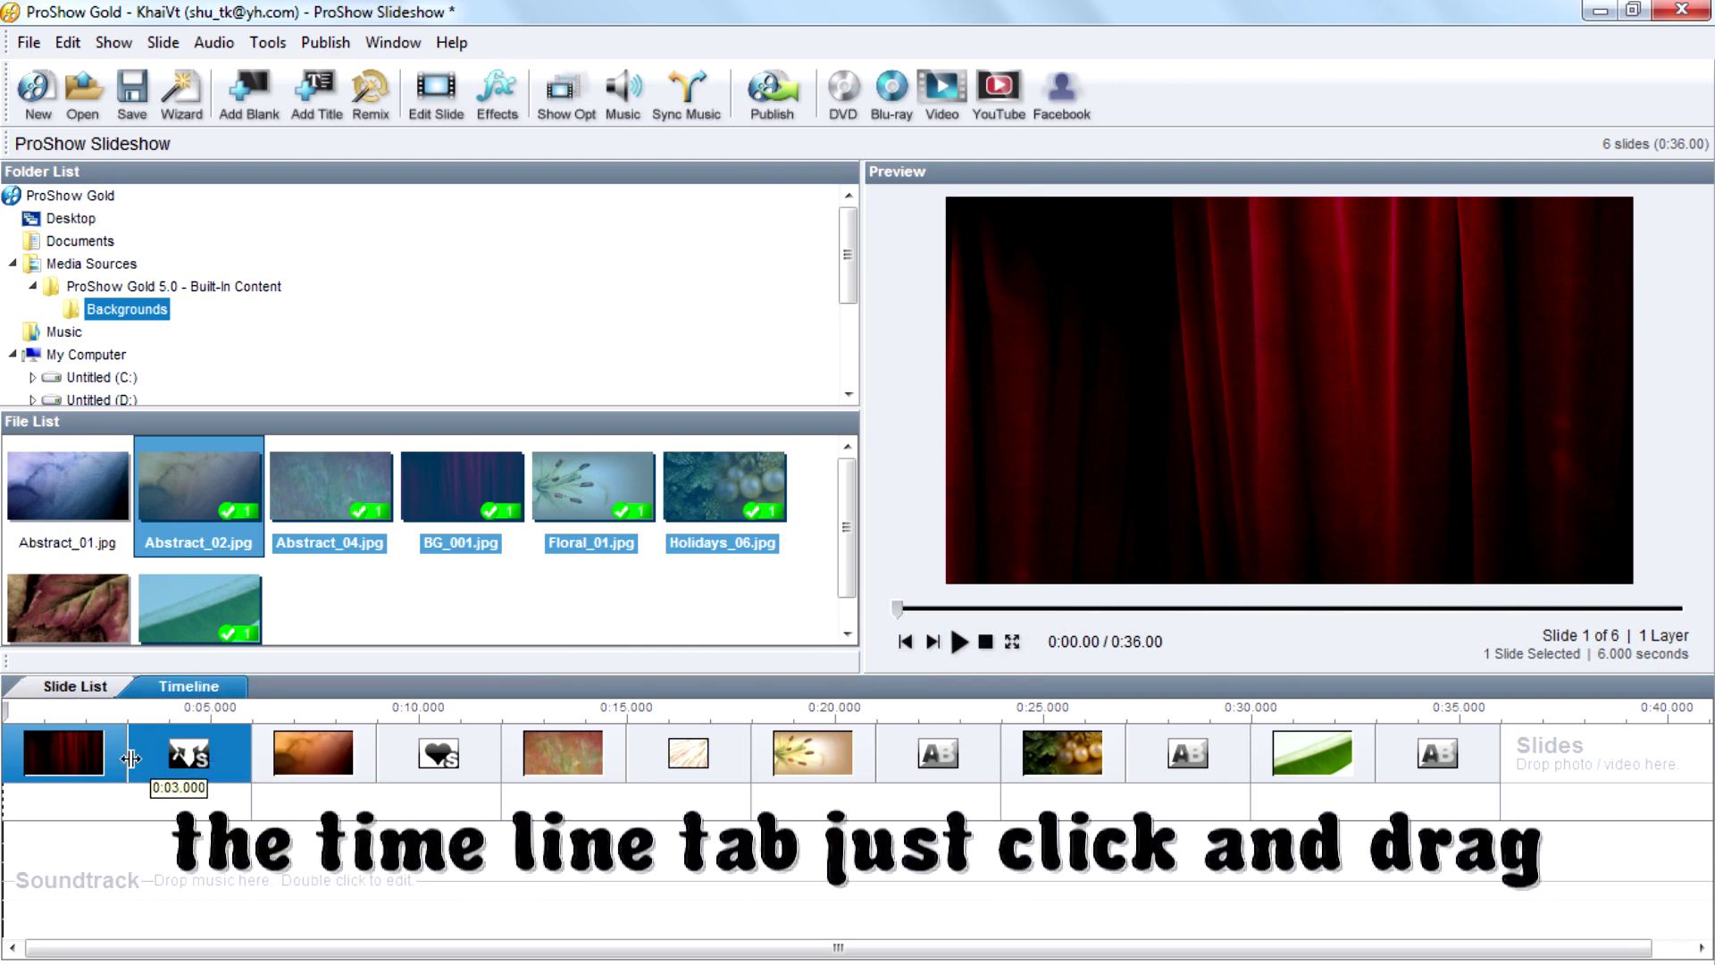
Set the curtain slide's duration to 2 seconds in the Slide List and preview the 35.63-second show
mouse_move(123, 758)
mouse_down()
mouse_move(79, 758)
mouse_move(101, 759)
mouse_up()
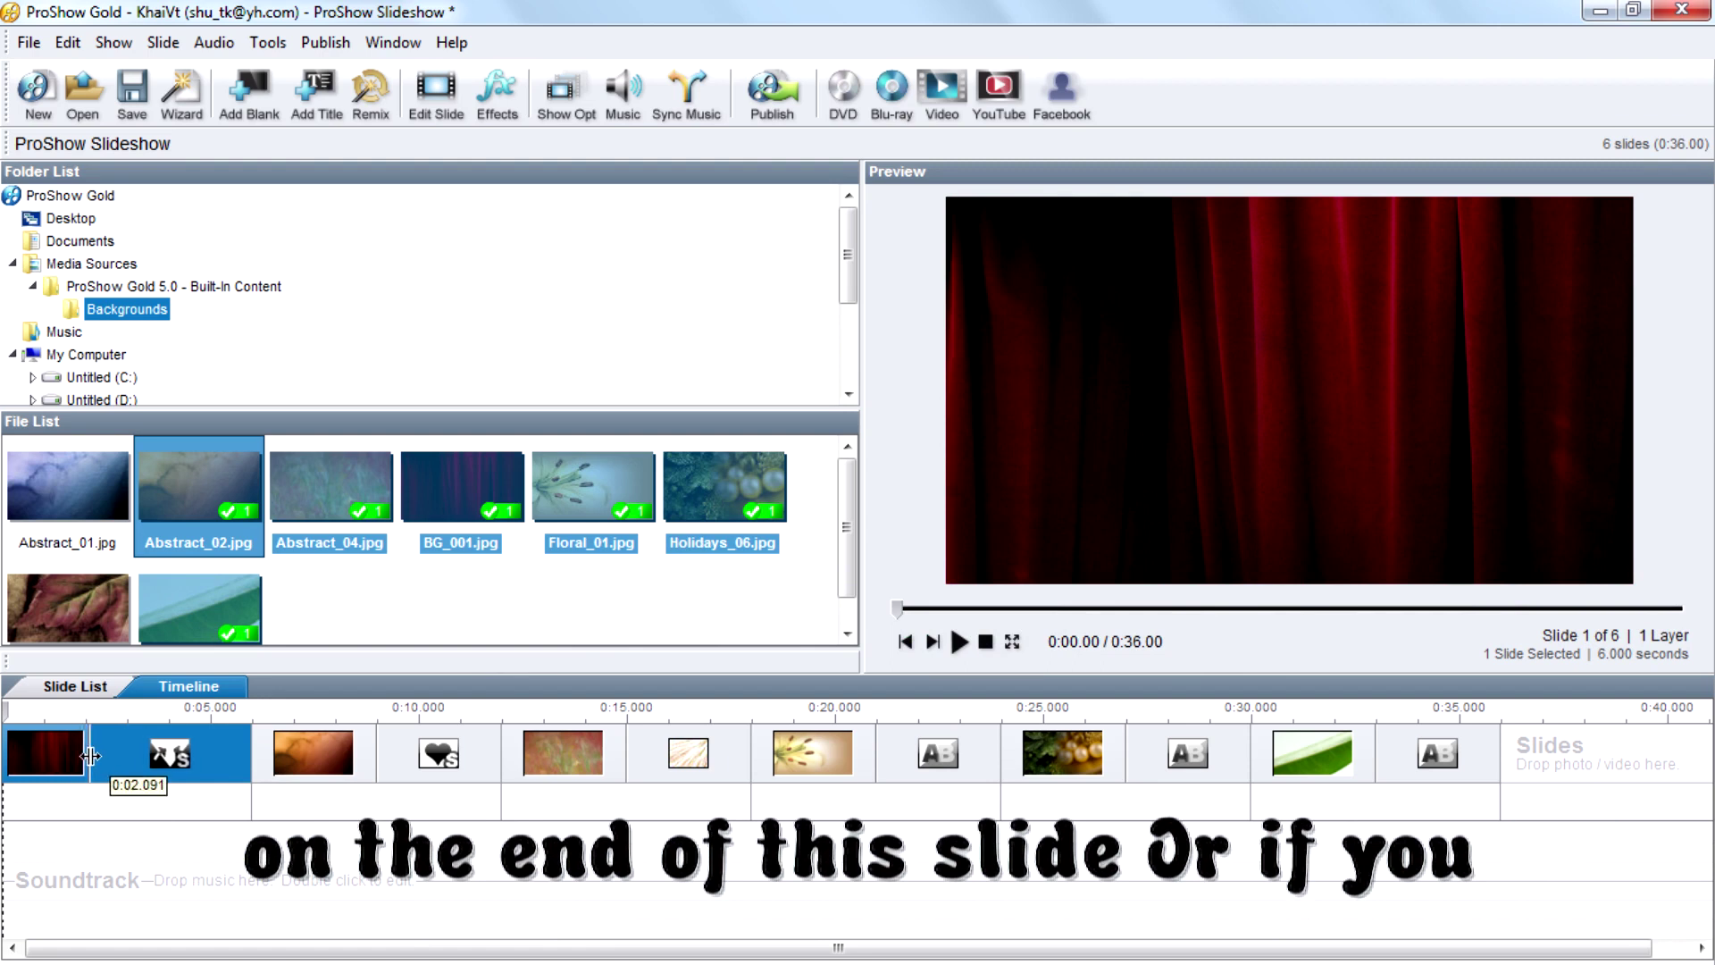
click(90, 687)
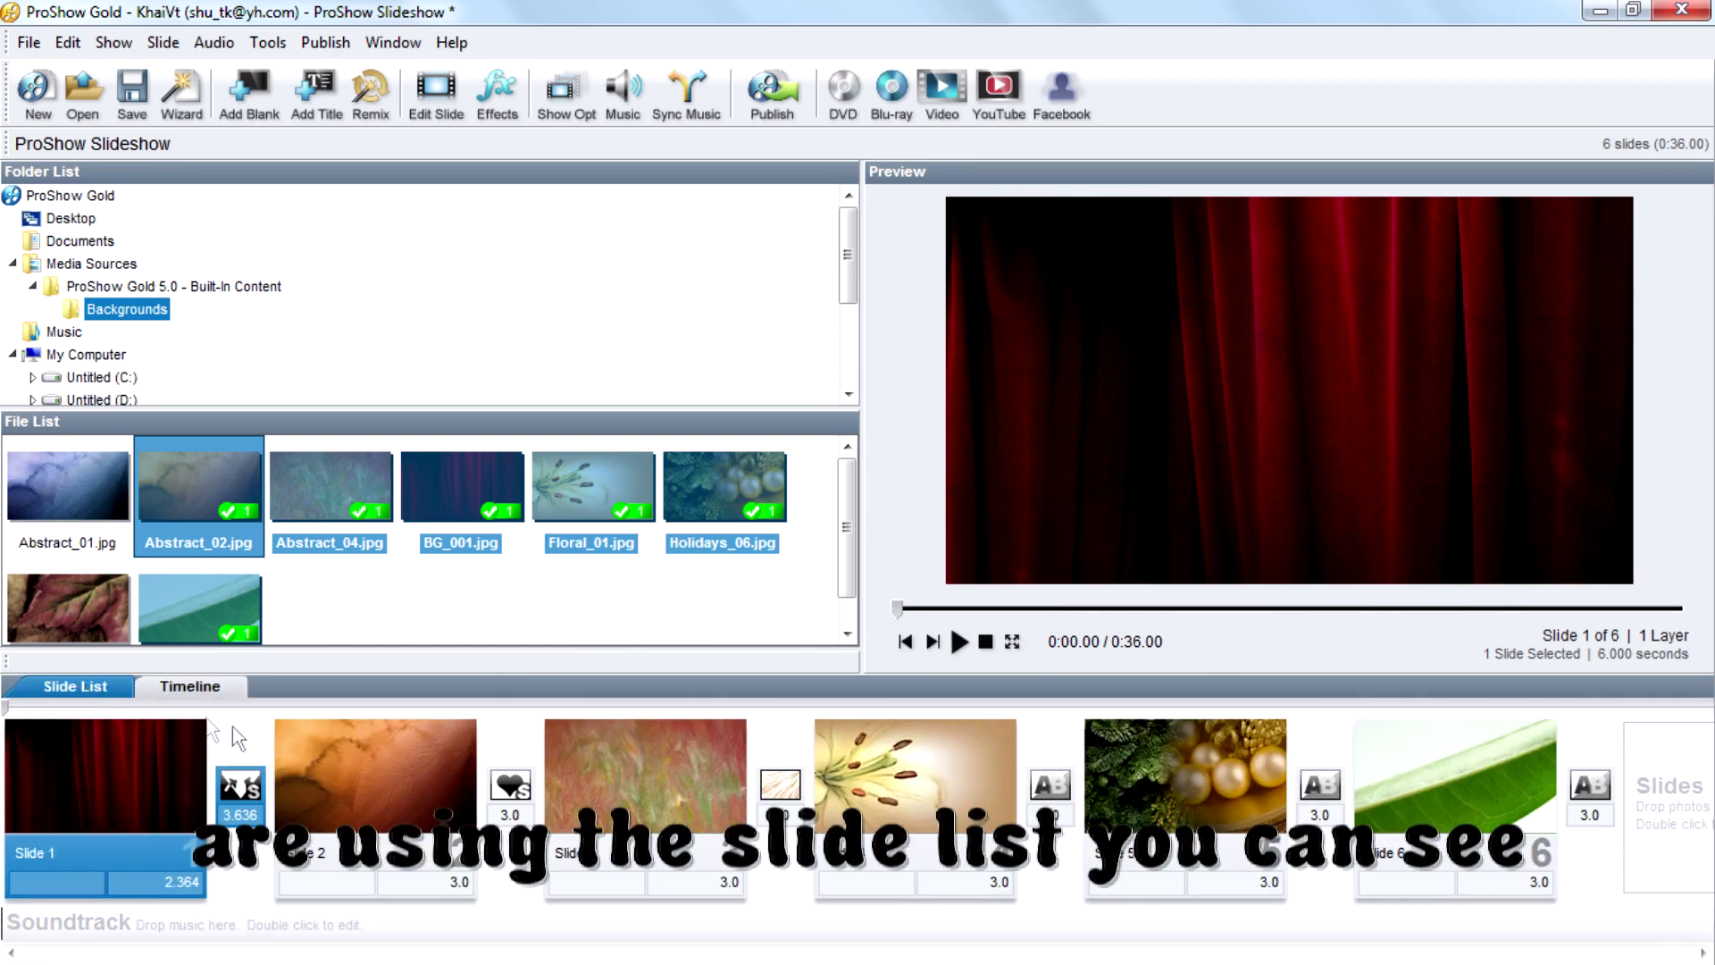
click(185, 881)
text(2)
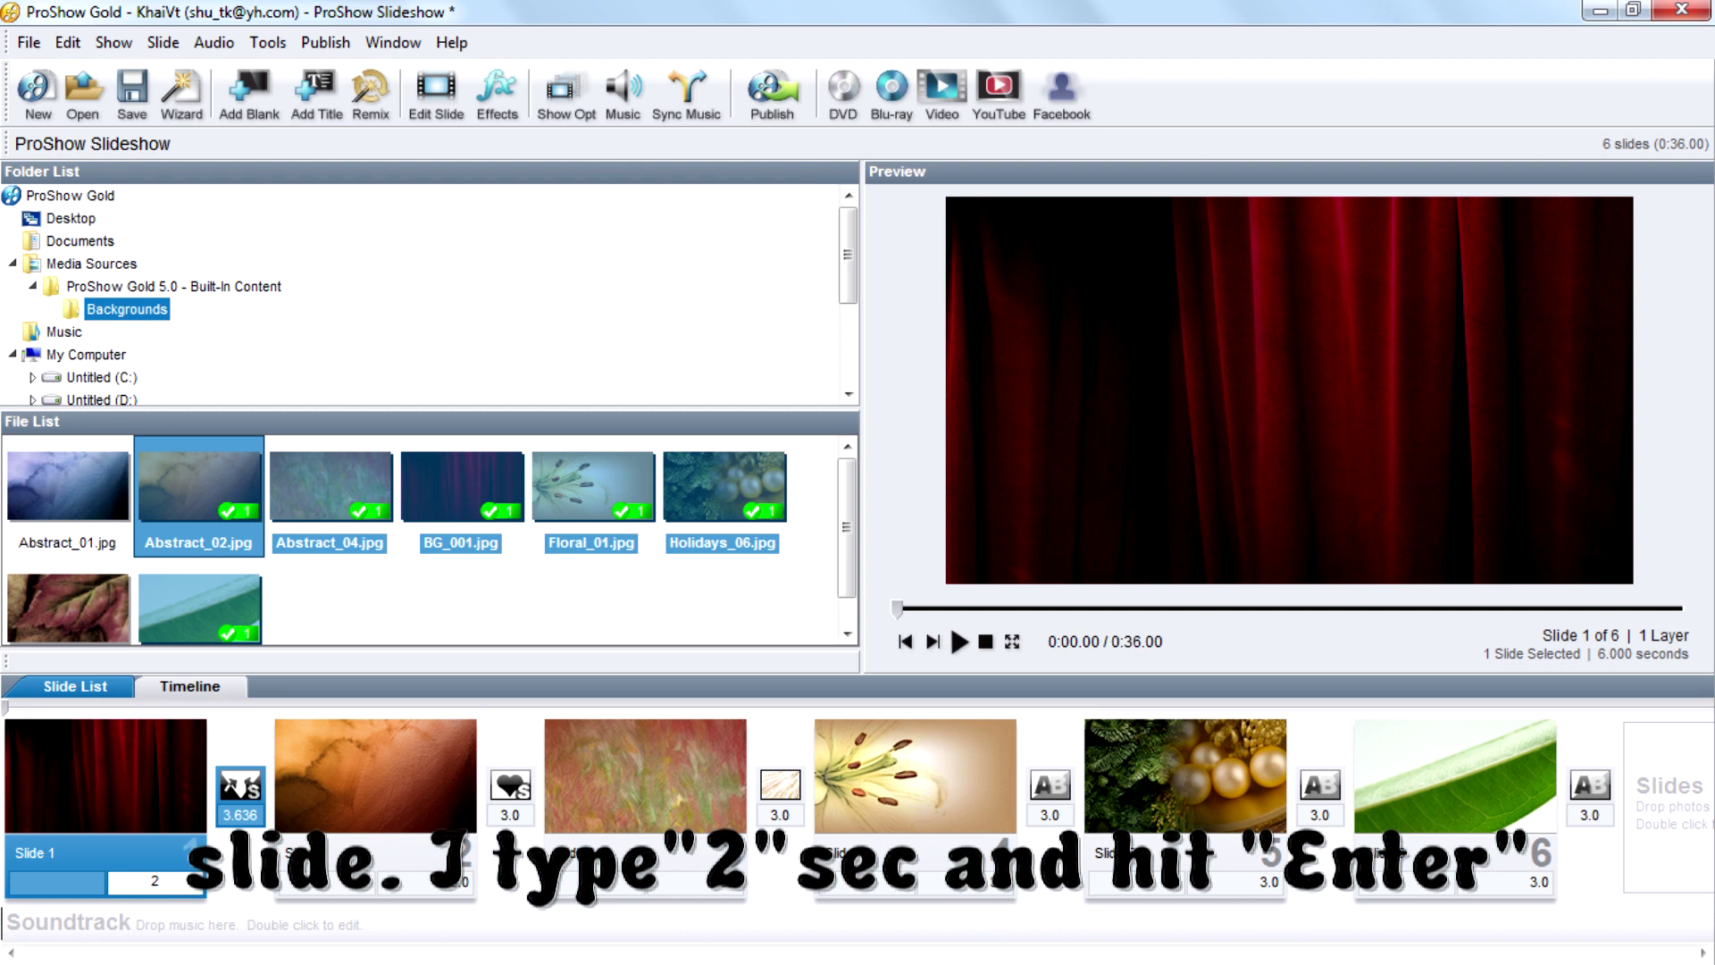
key(Return)
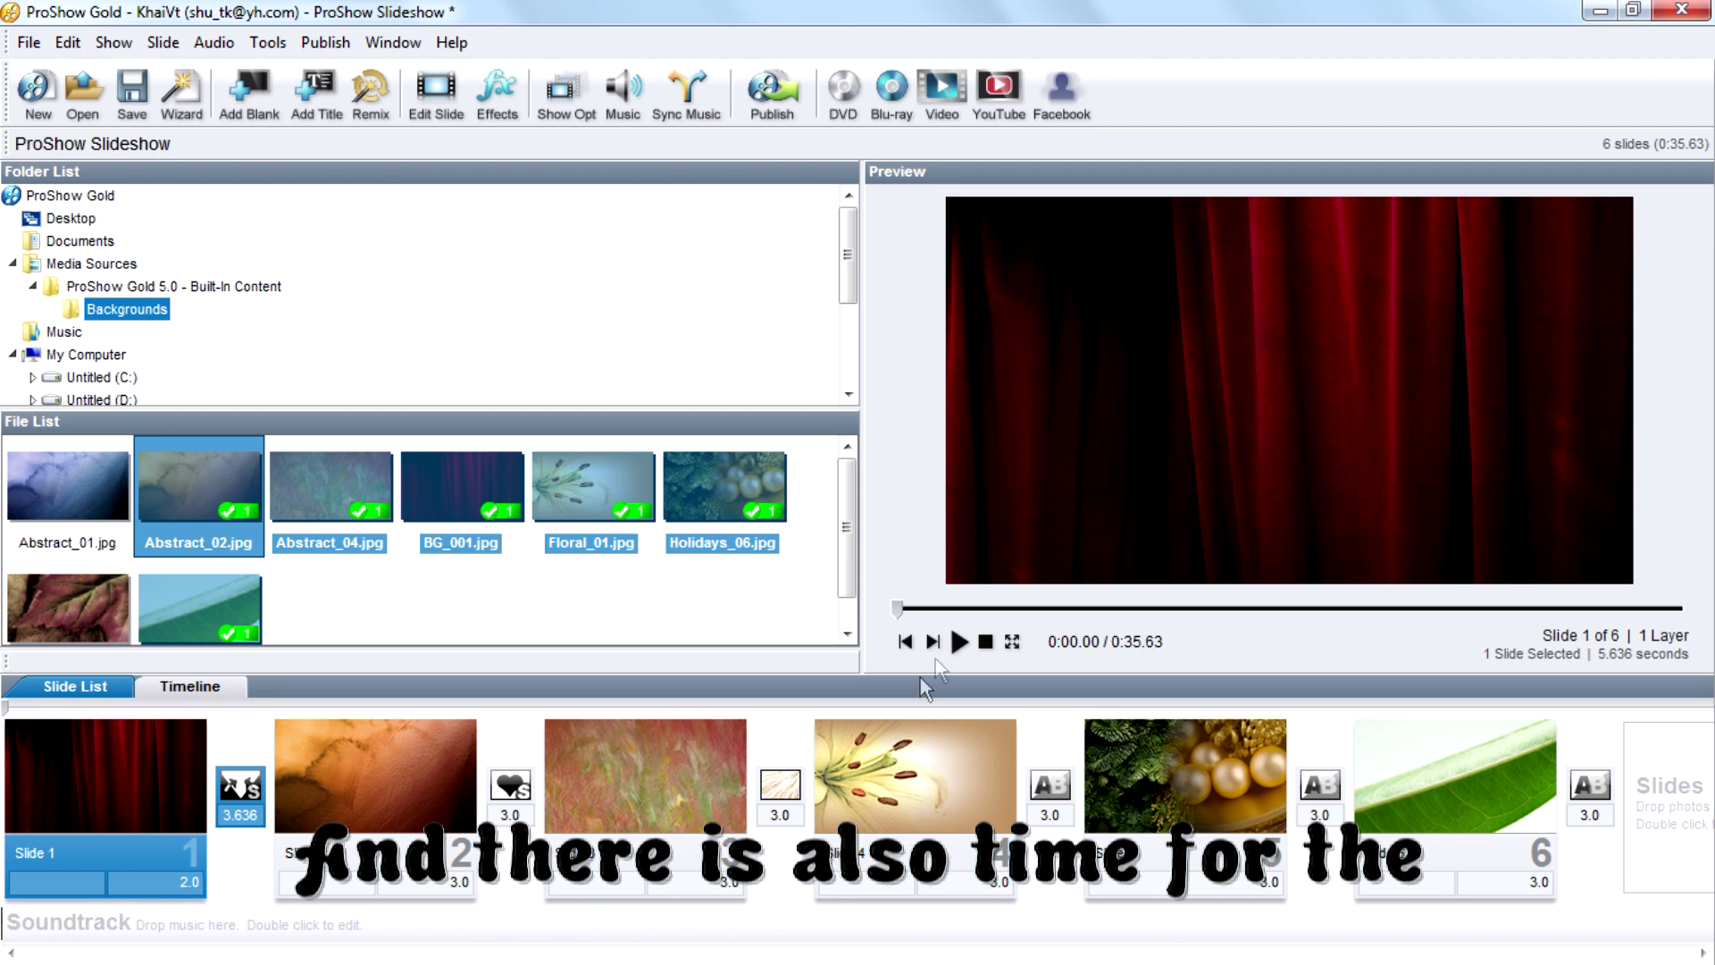
click(960, 642)
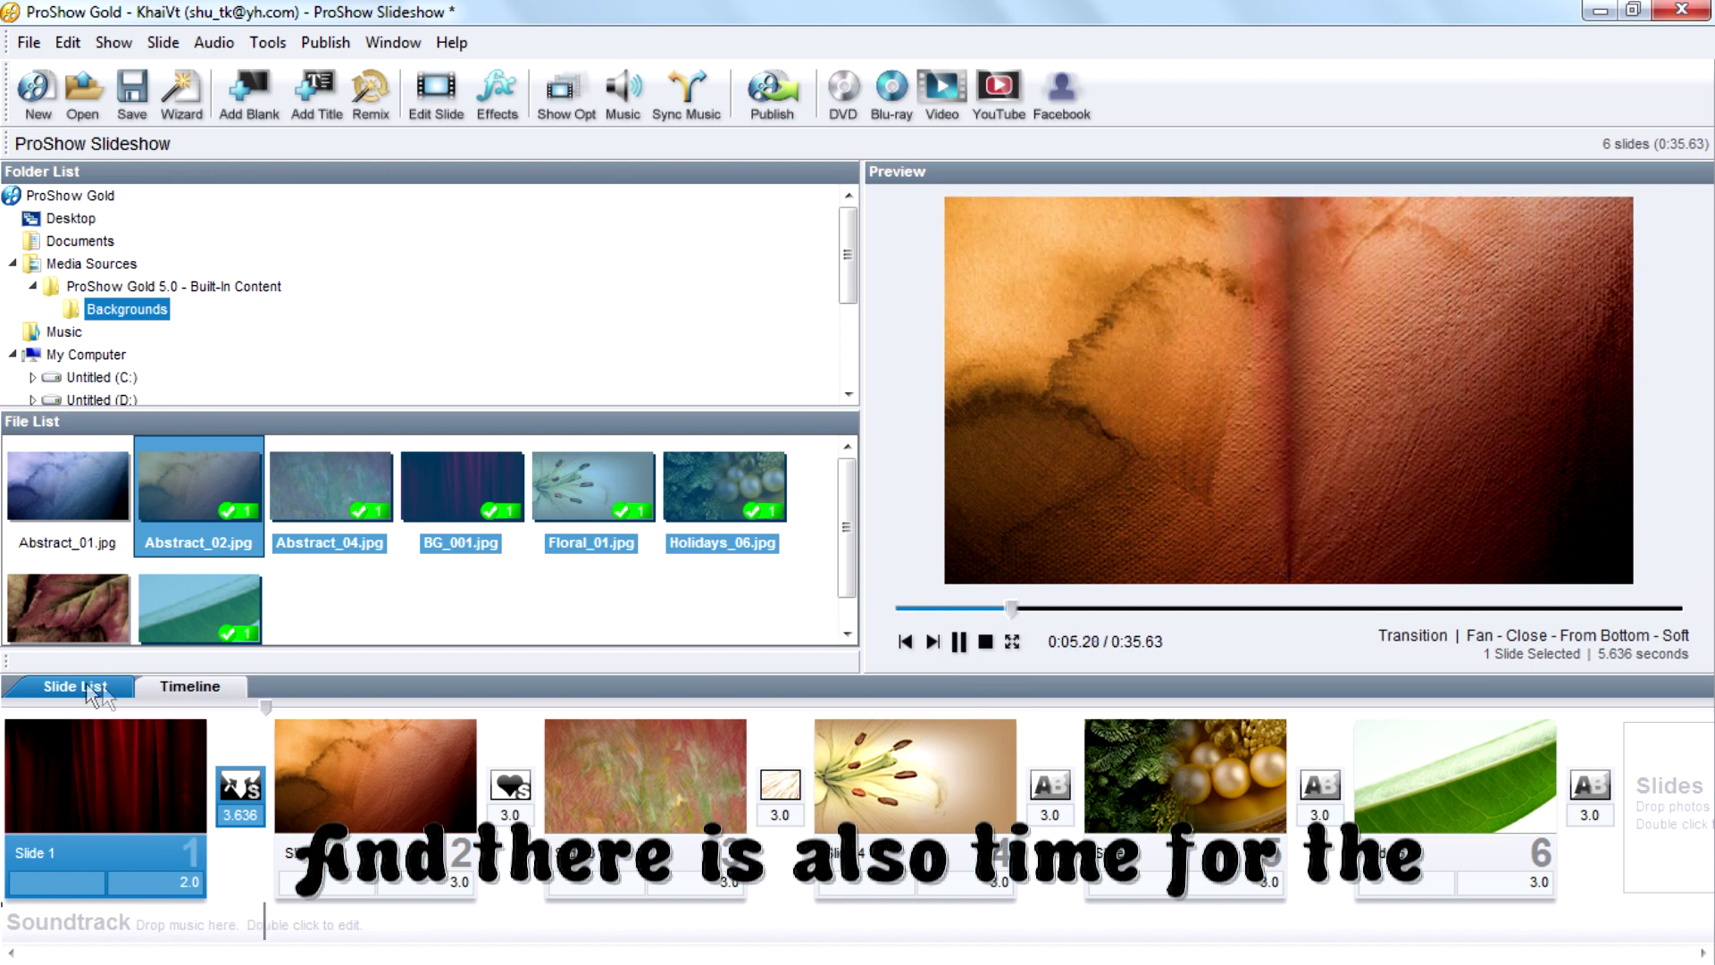
click(189, 686)
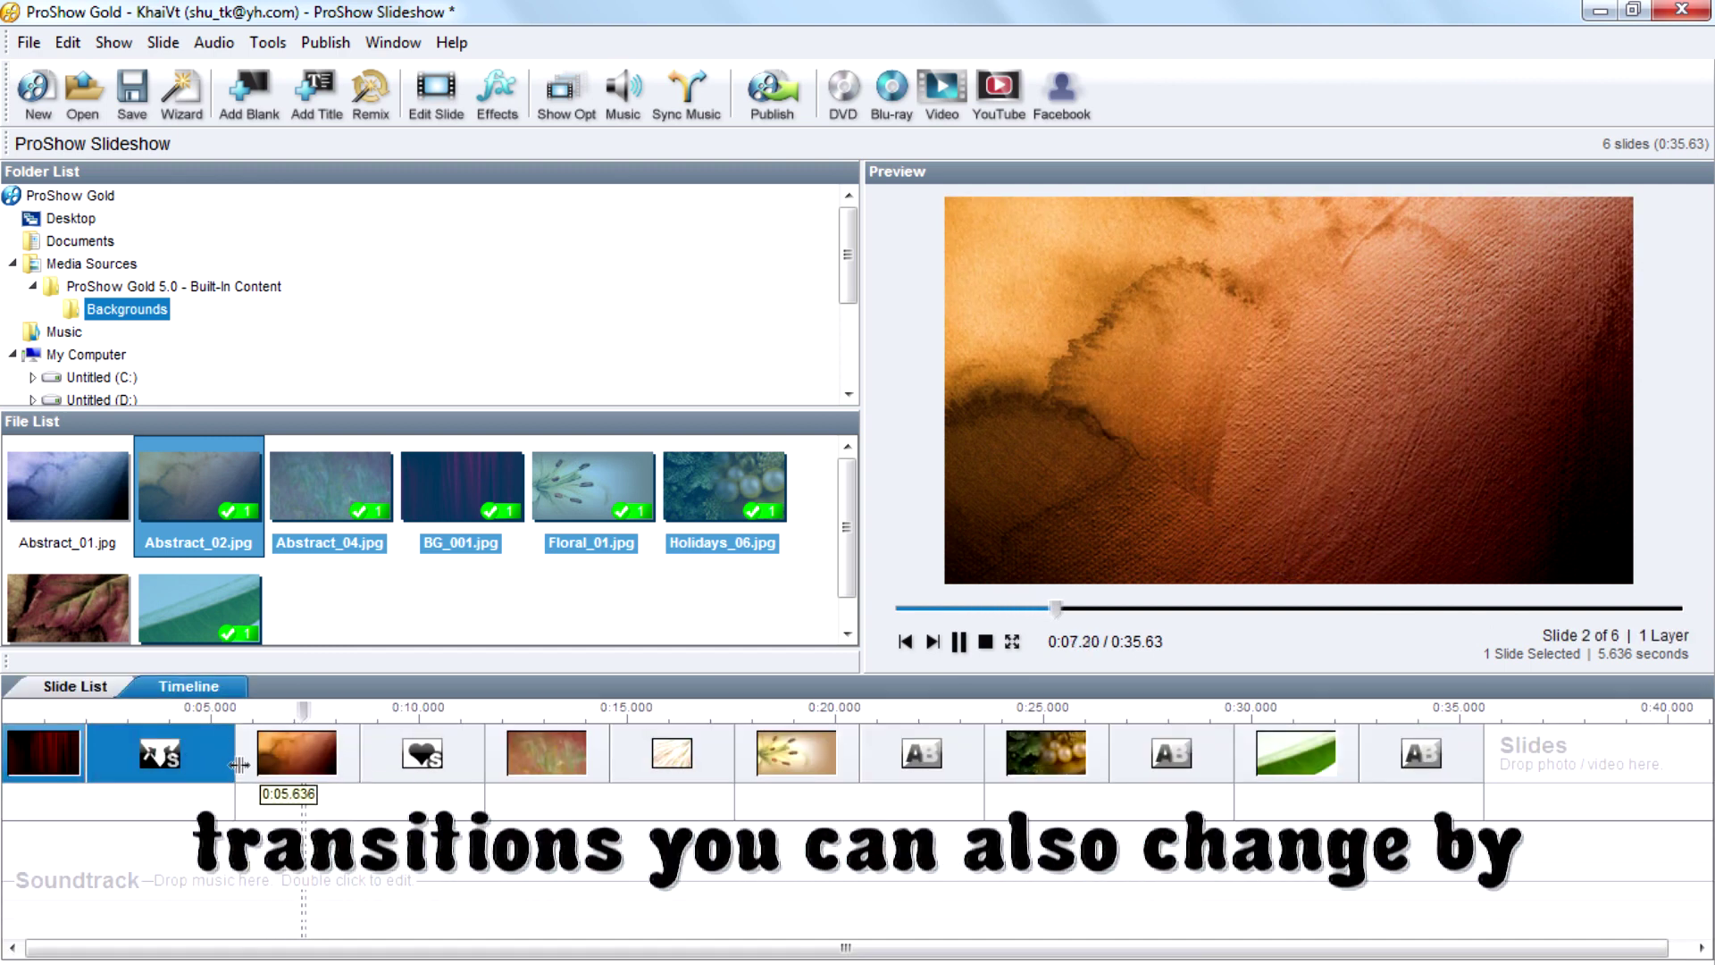
Drag the edge of the slide-1 transition left, cutting the show to 33.72 seconds
mouse_move(235, 763)
mouse_down()
mouse_move(157, 767)
mouse_move(145, 740)
mouse_up()
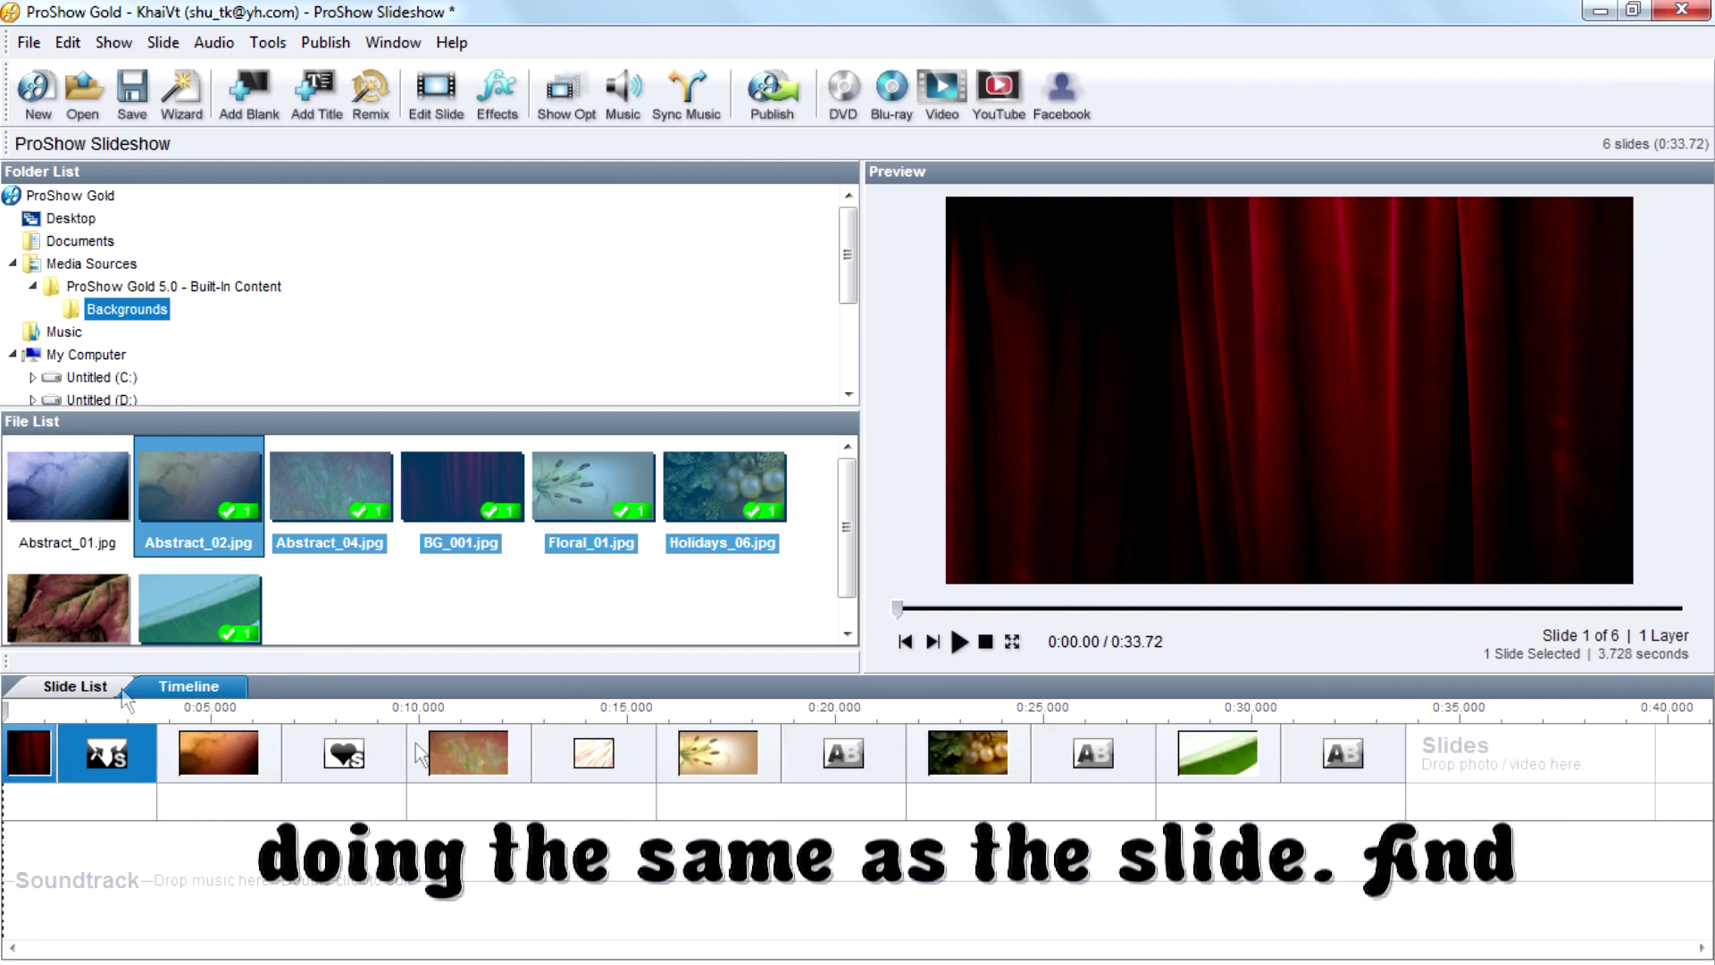
mouse_move(27, 753)
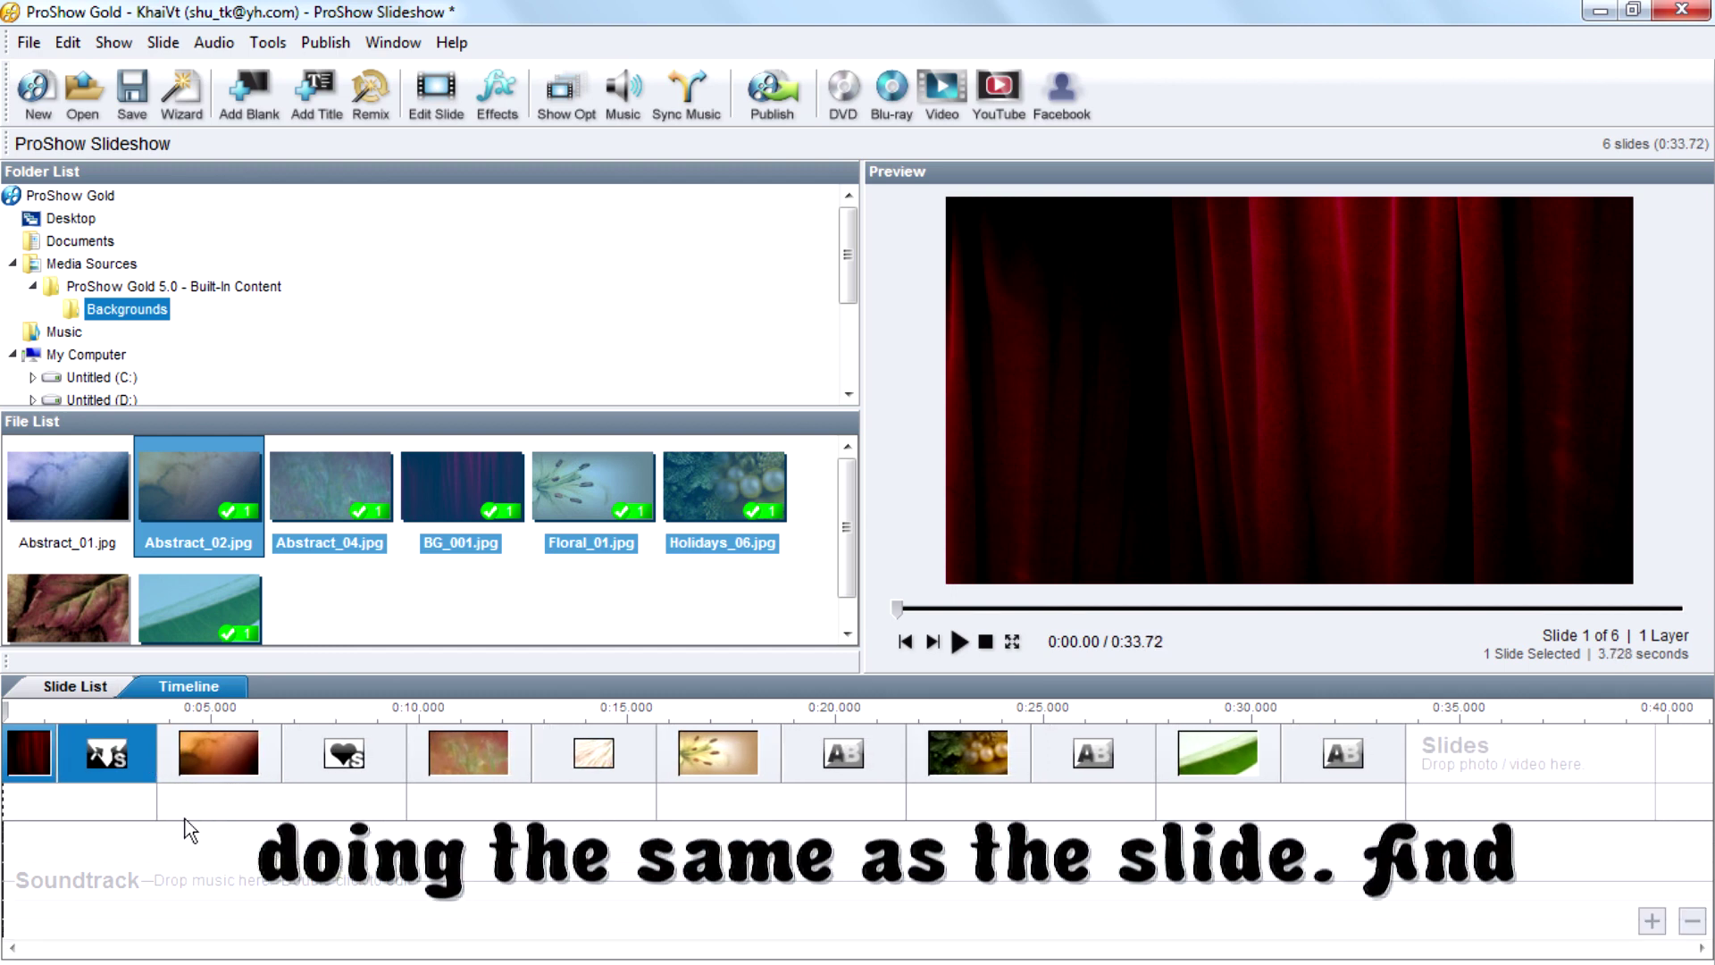
Add the caption 'sfaskhfkjasfjk' in Hercules size 40 to slide 1, outlined in red
double_click(27, 754)
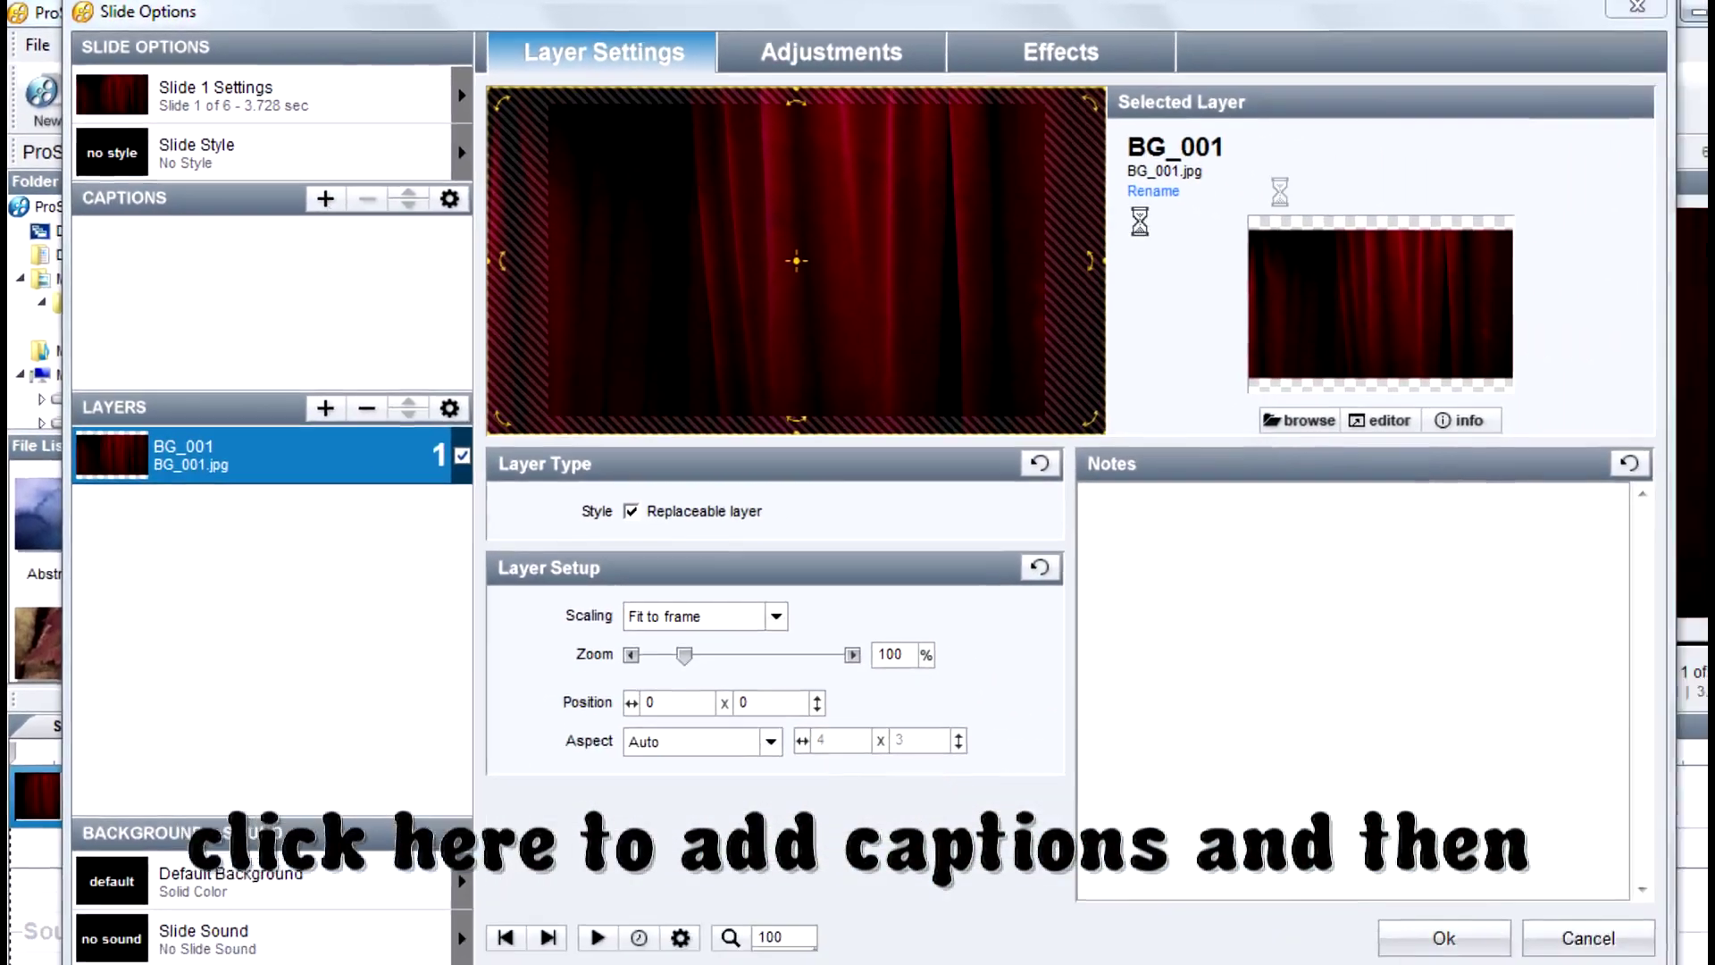
click(387, 227)
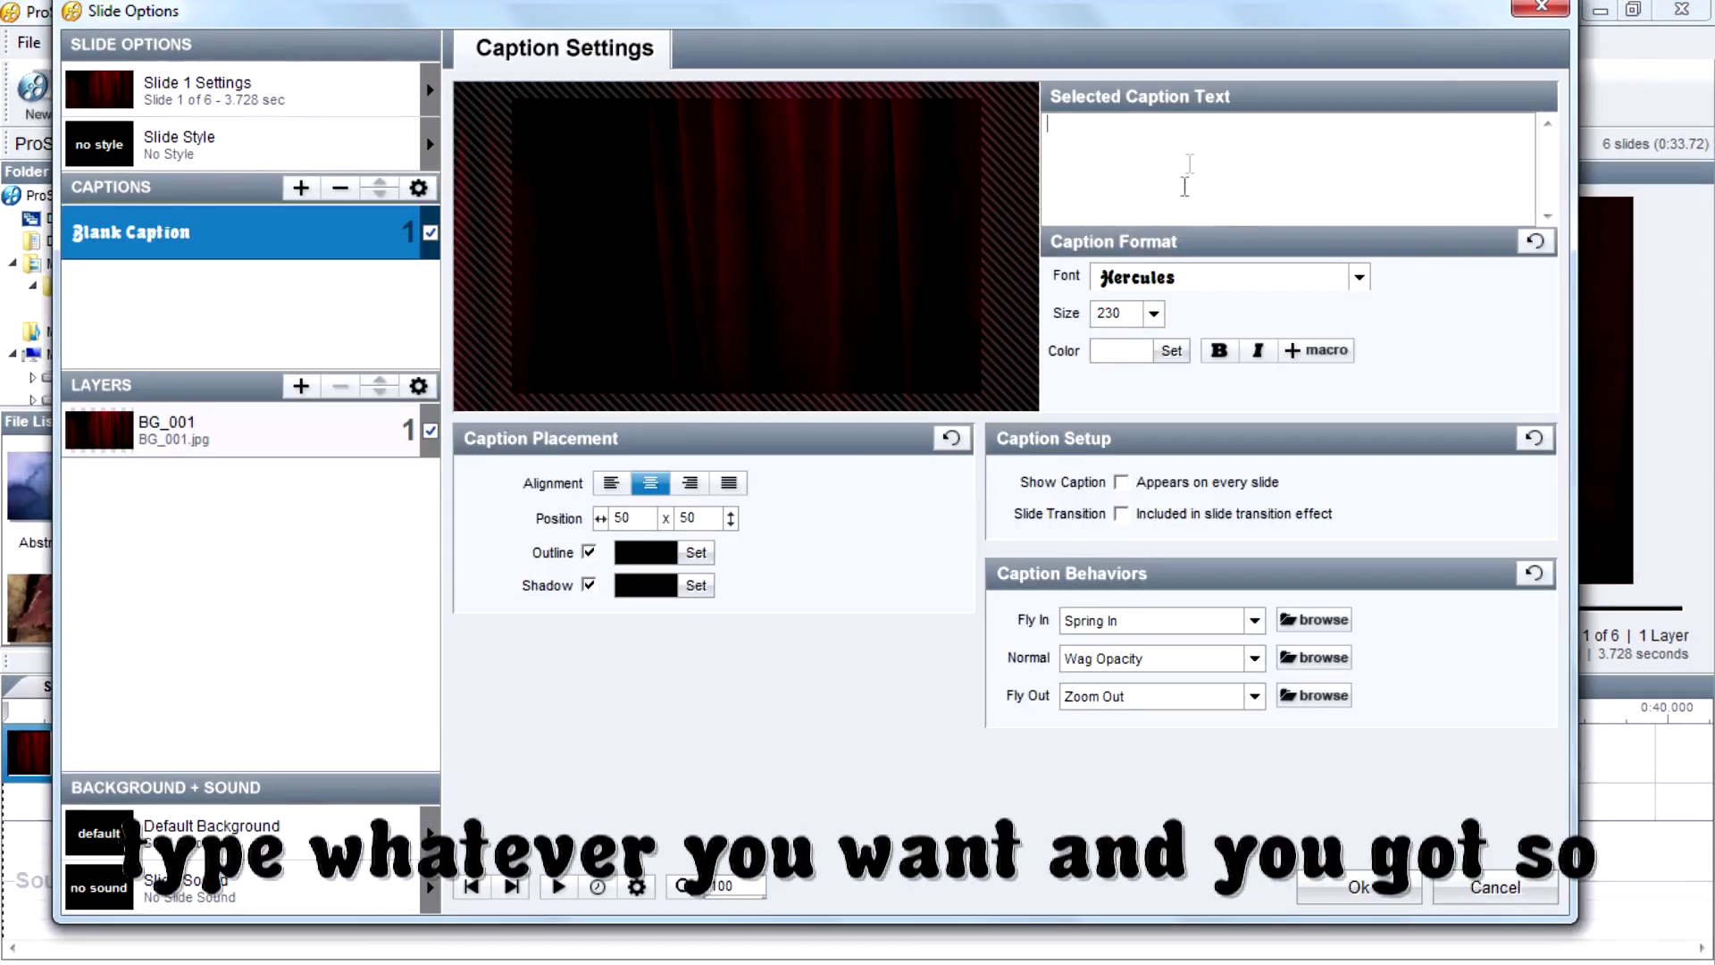
text(sfaskhfkjasfjk)
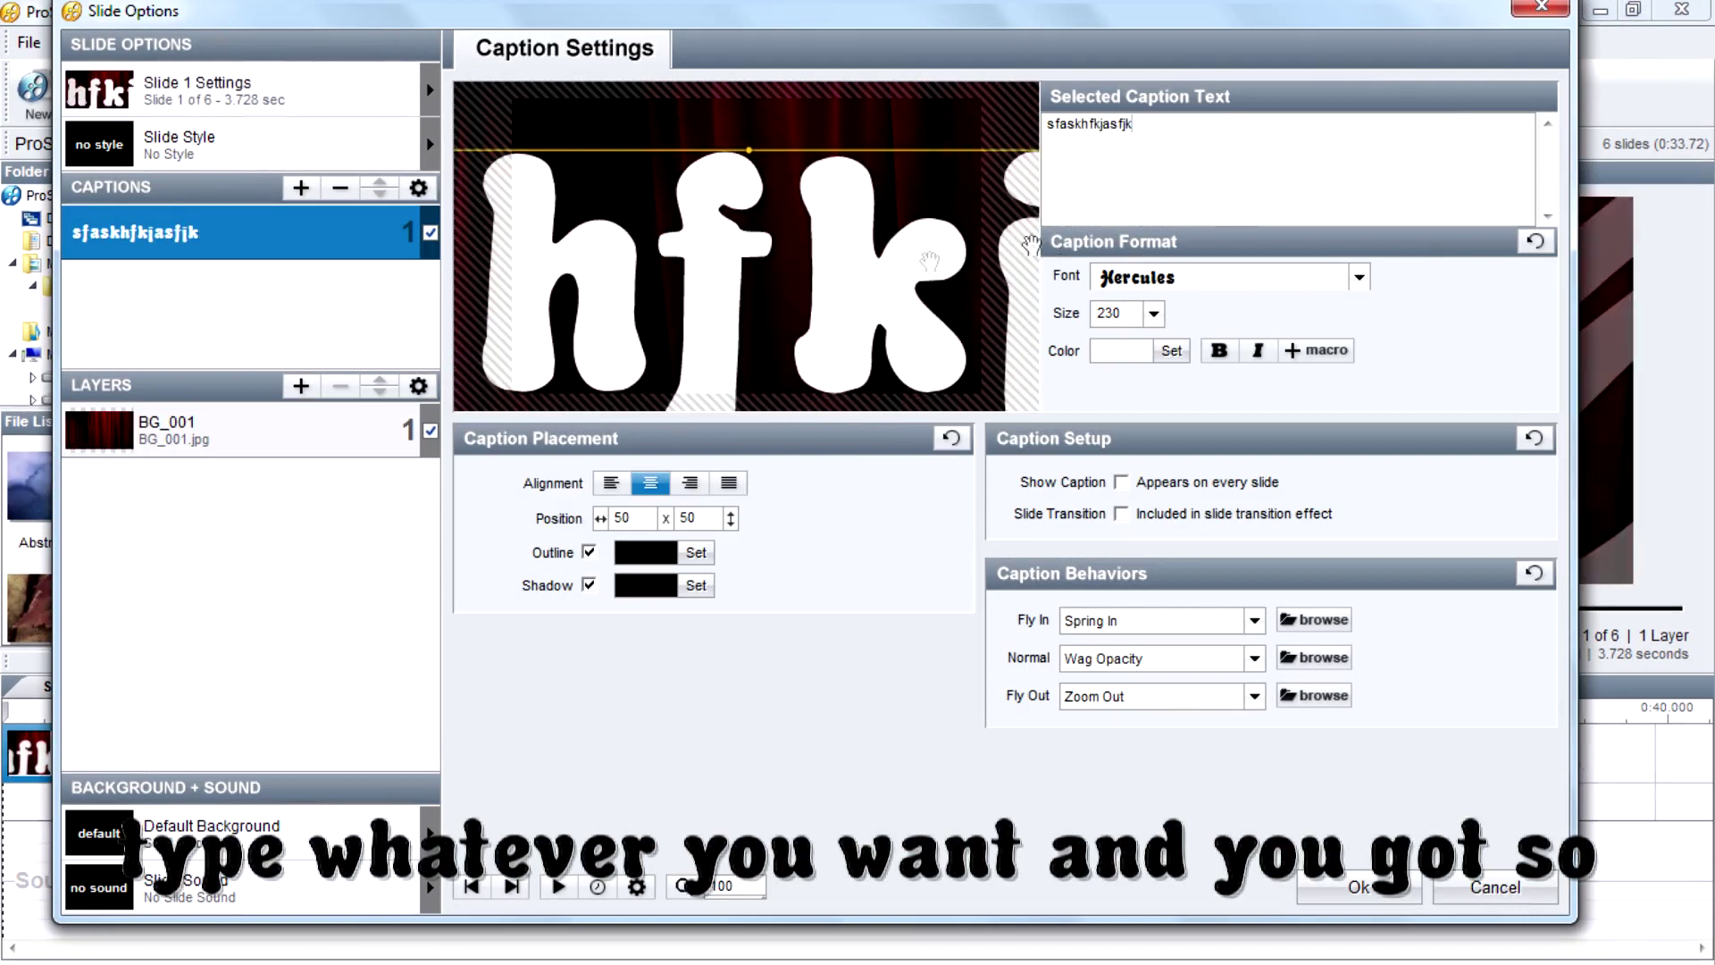
scroll(885, 282, down, 2)
scroll(884, 282, down, 2)
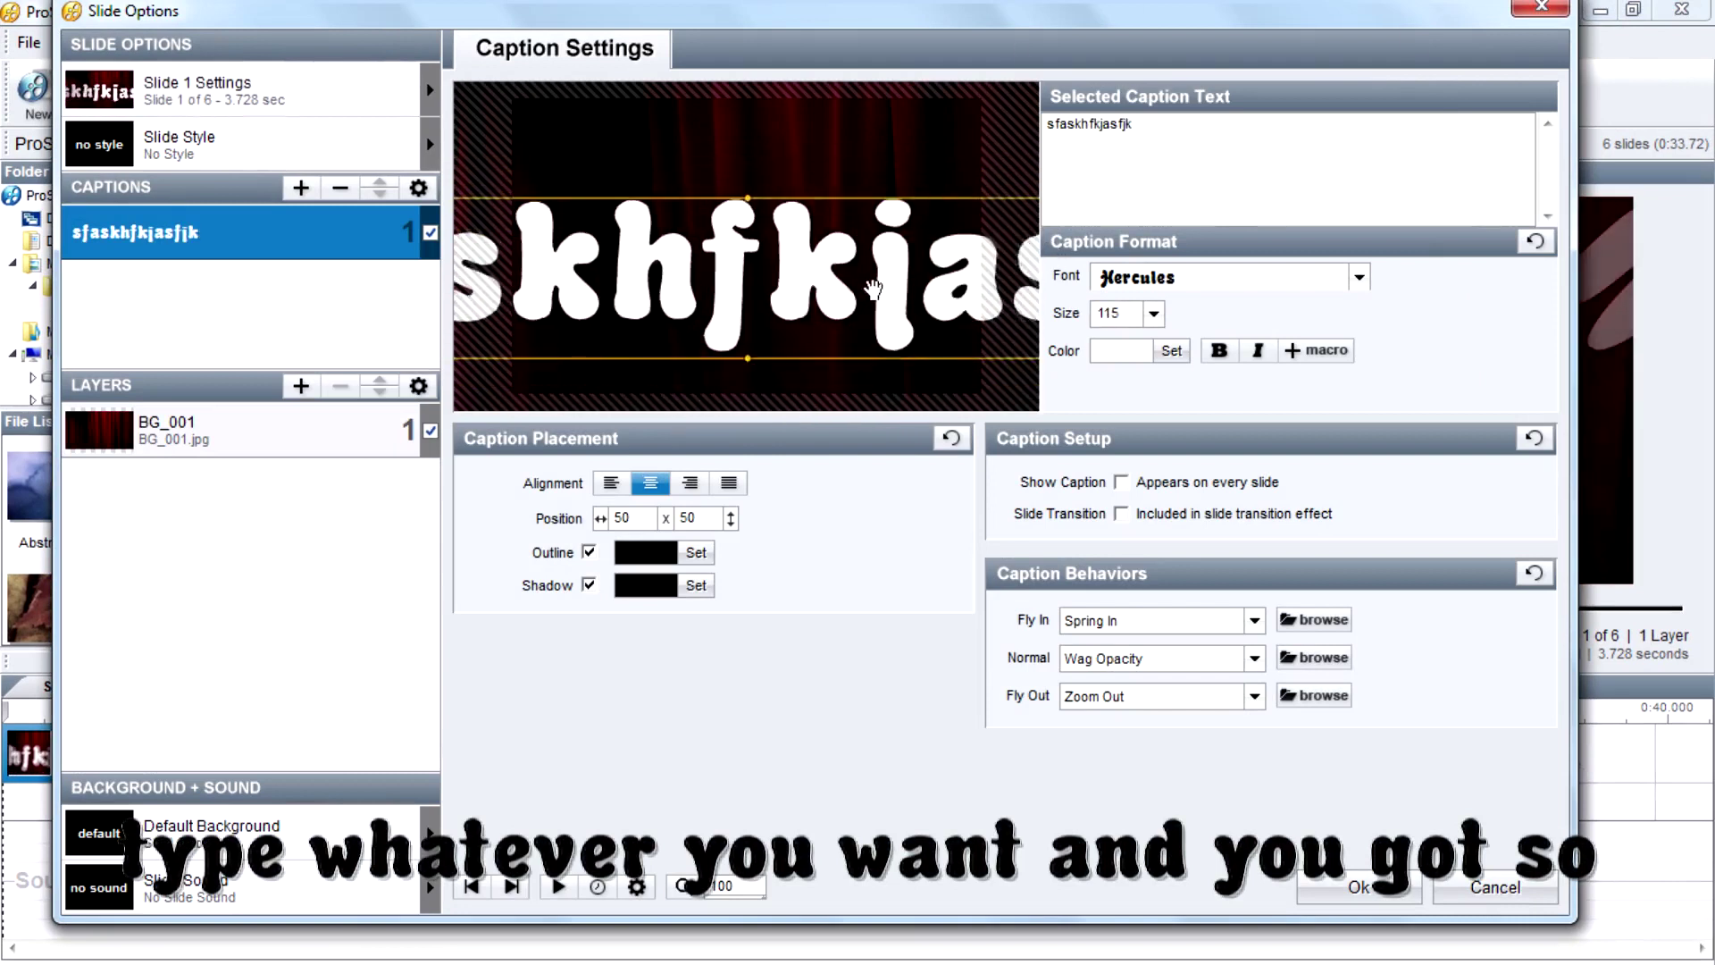
scroll(887, 281, down, 3)
scroll(891, 283, down, 1)
scroll(890, 282, up, 2)
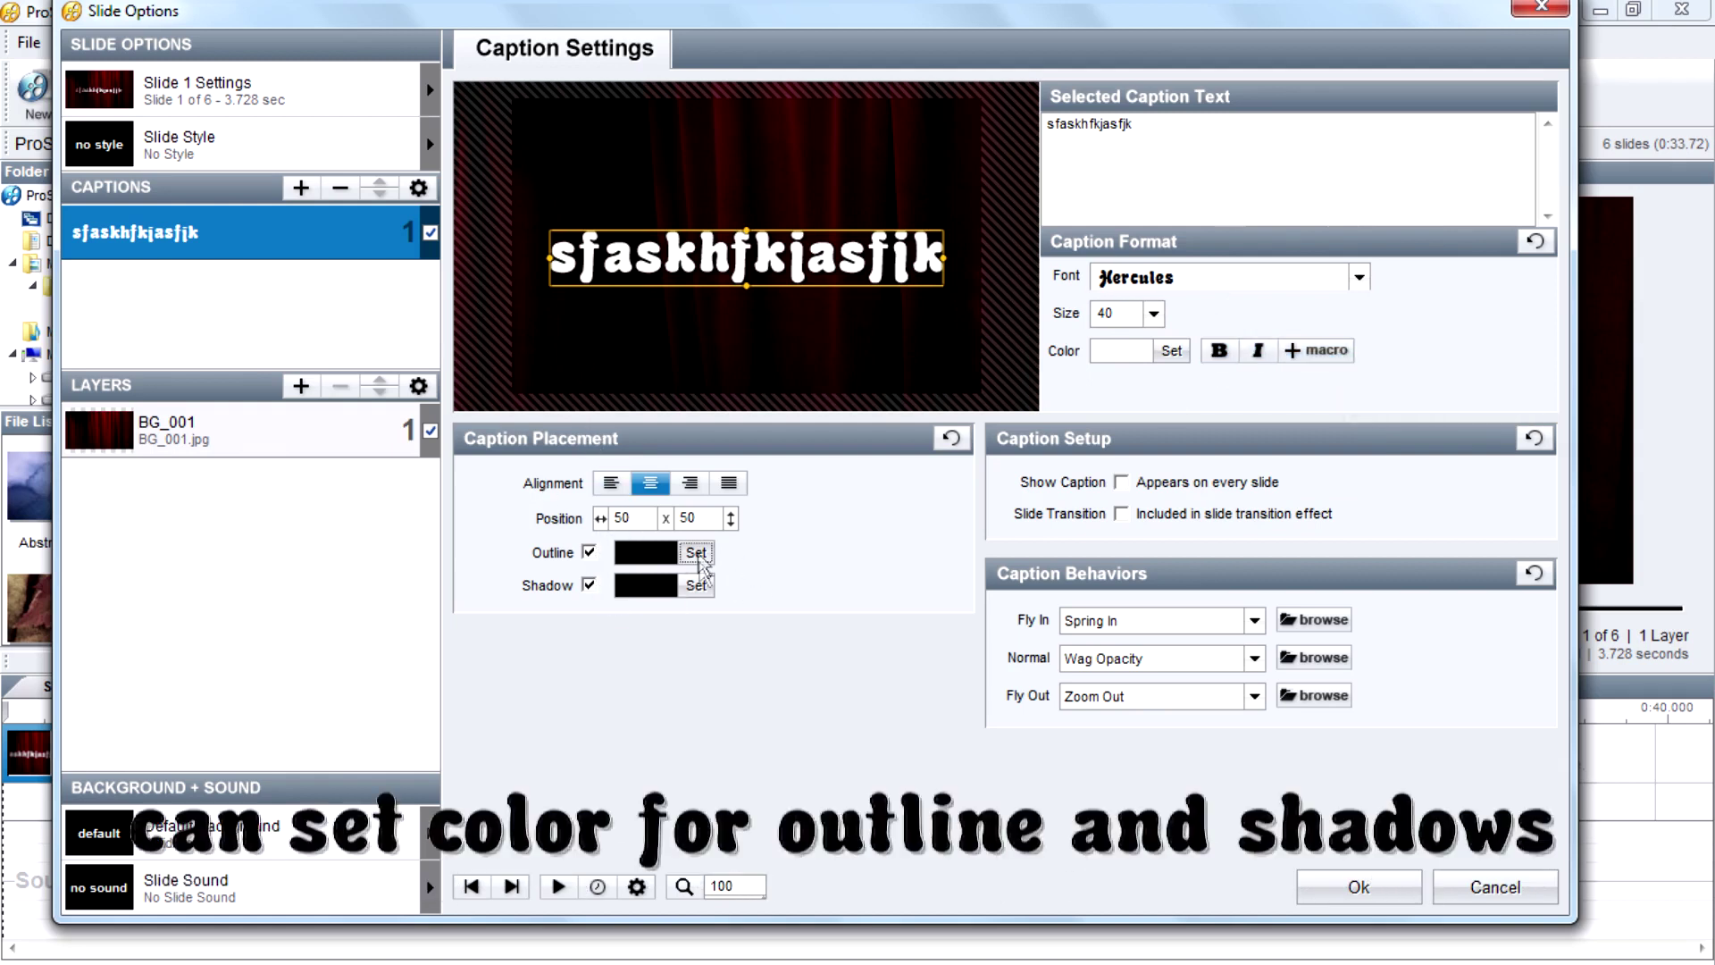
click(708, 630)
click(724, 551)
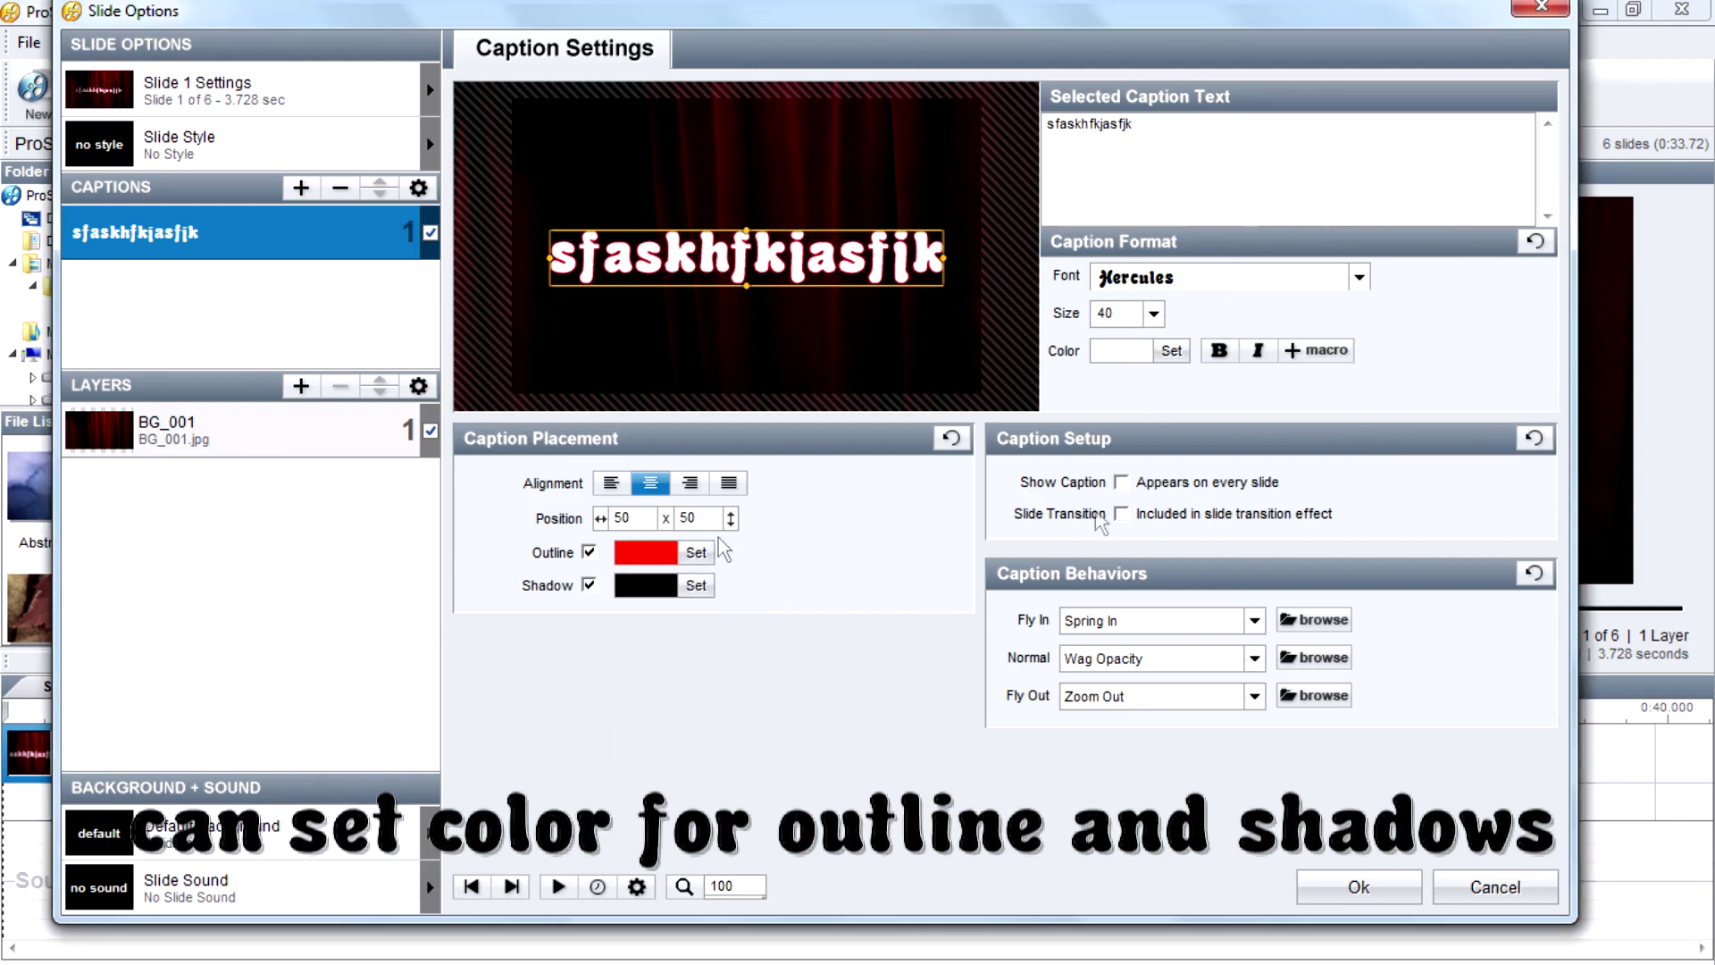
Set the caption's Fly In to Grow Right, Normal to Wag Skew and Fly Out to Explode, preview, and confirm
click(1166, 621)
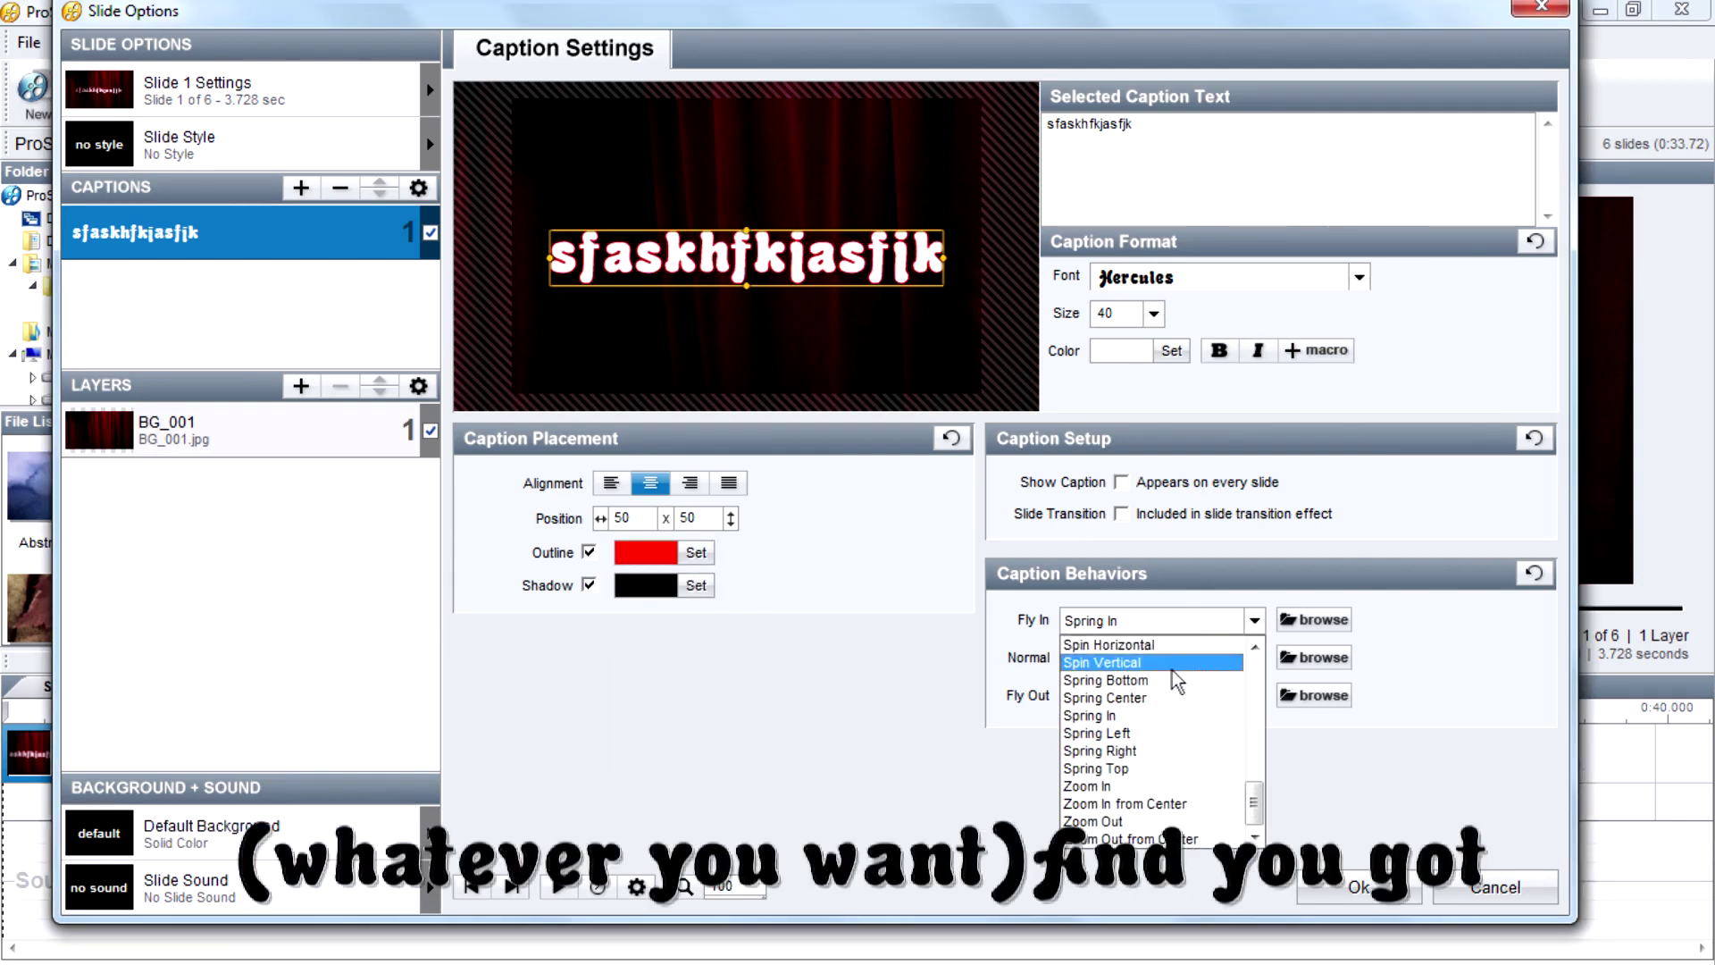
click(817, 263)
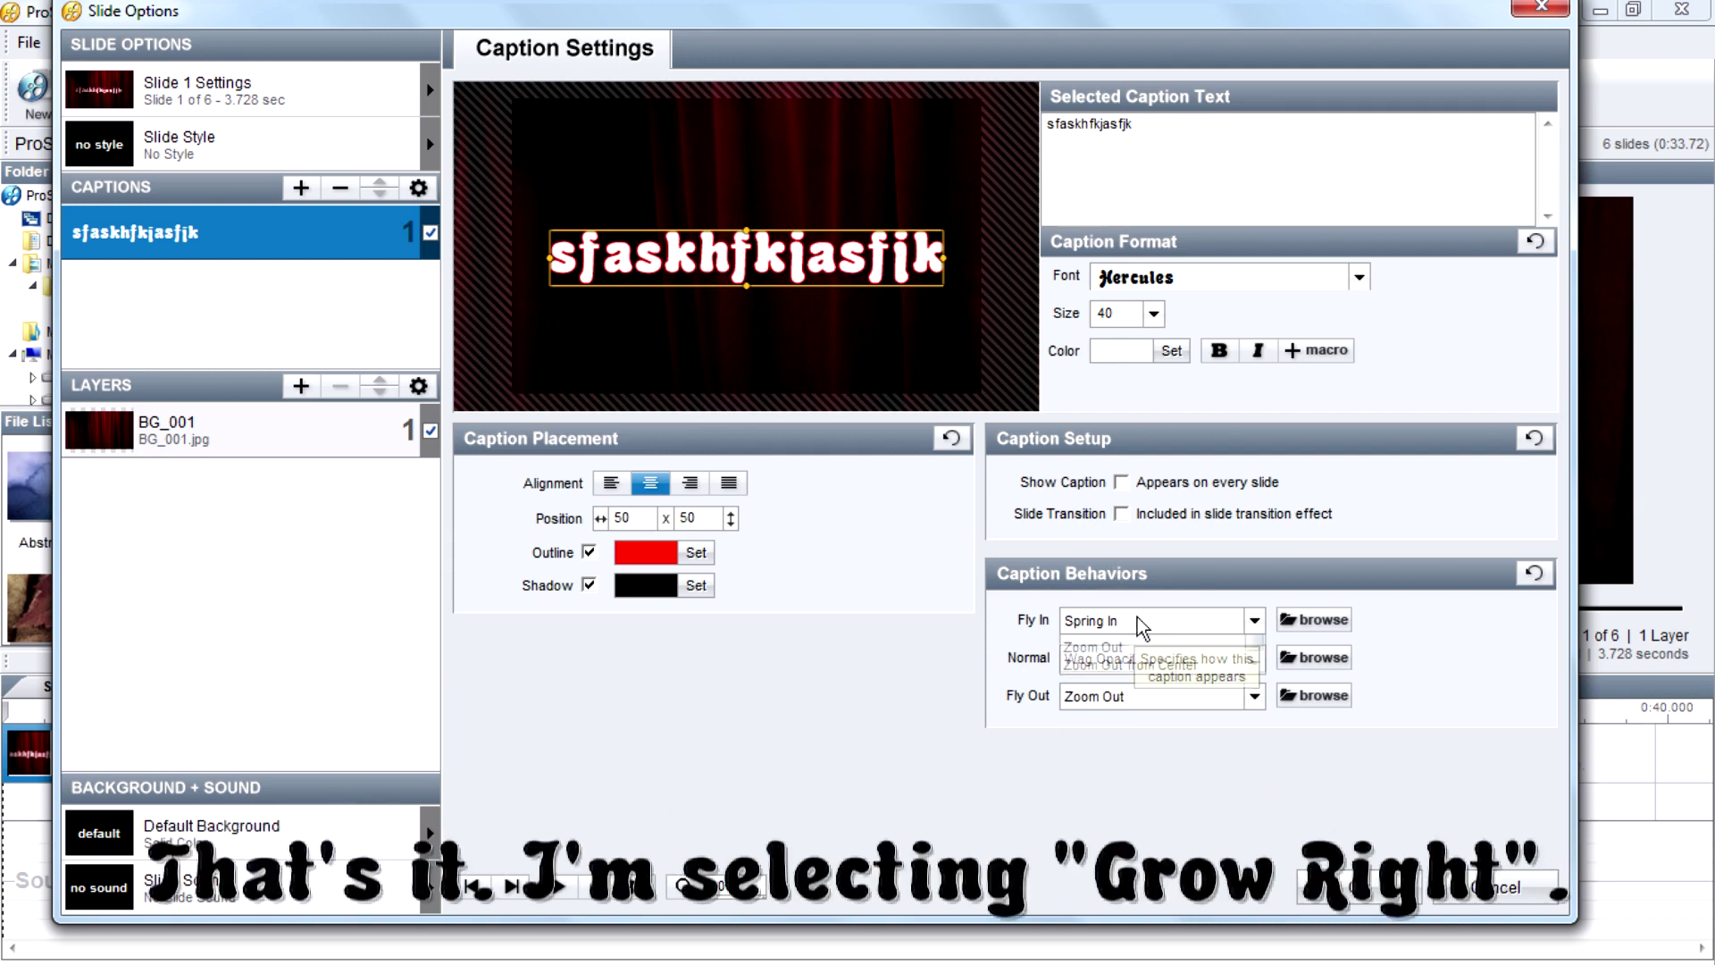
click(1139, 621)
scroll(1132, 670, up, 2)
scroll(1126, 676, up, 2)
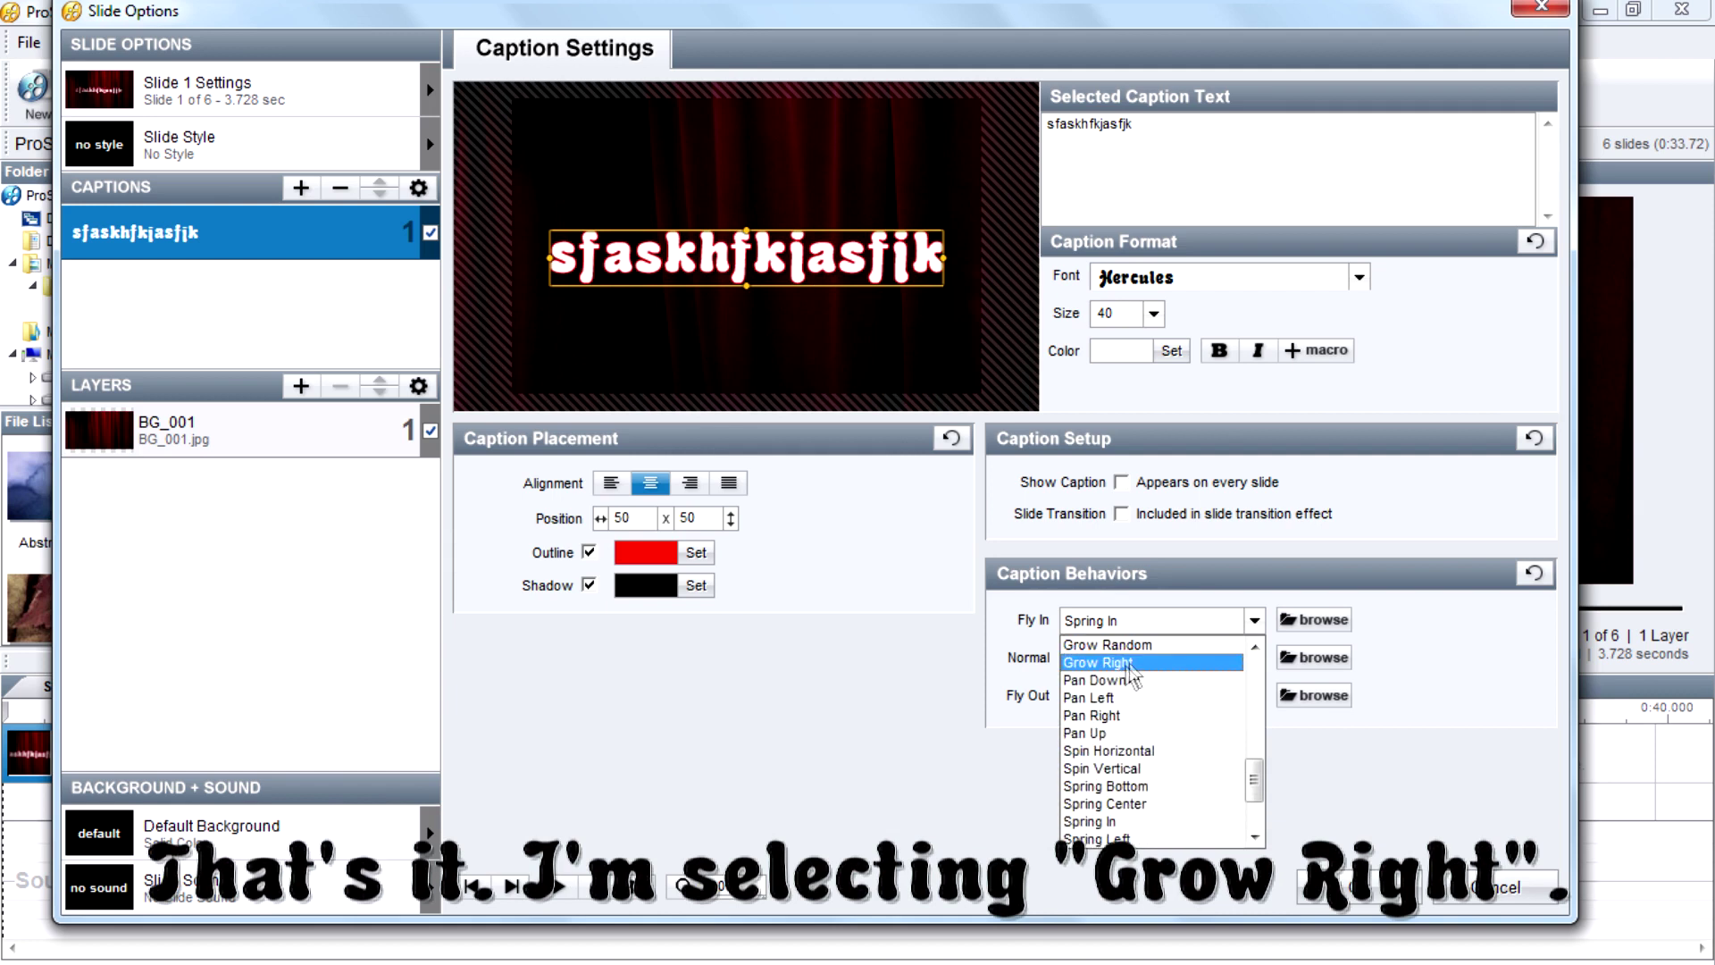
click(1128, 665)
click(1140, 667)
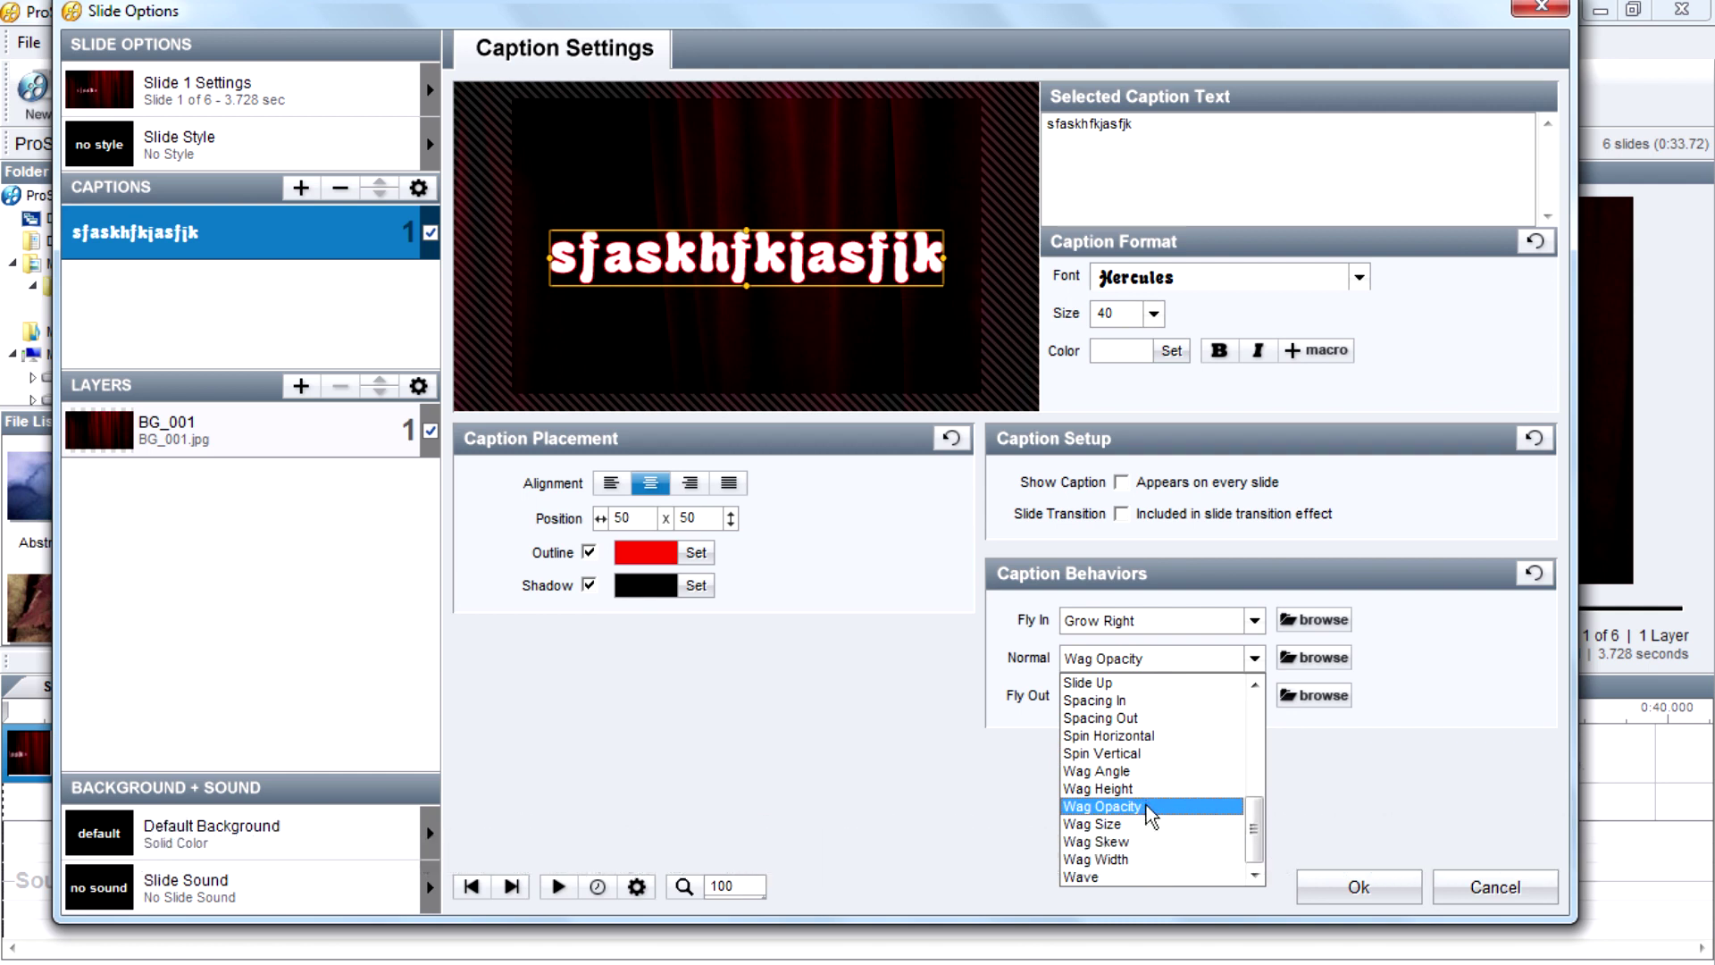
click(1150, 842)
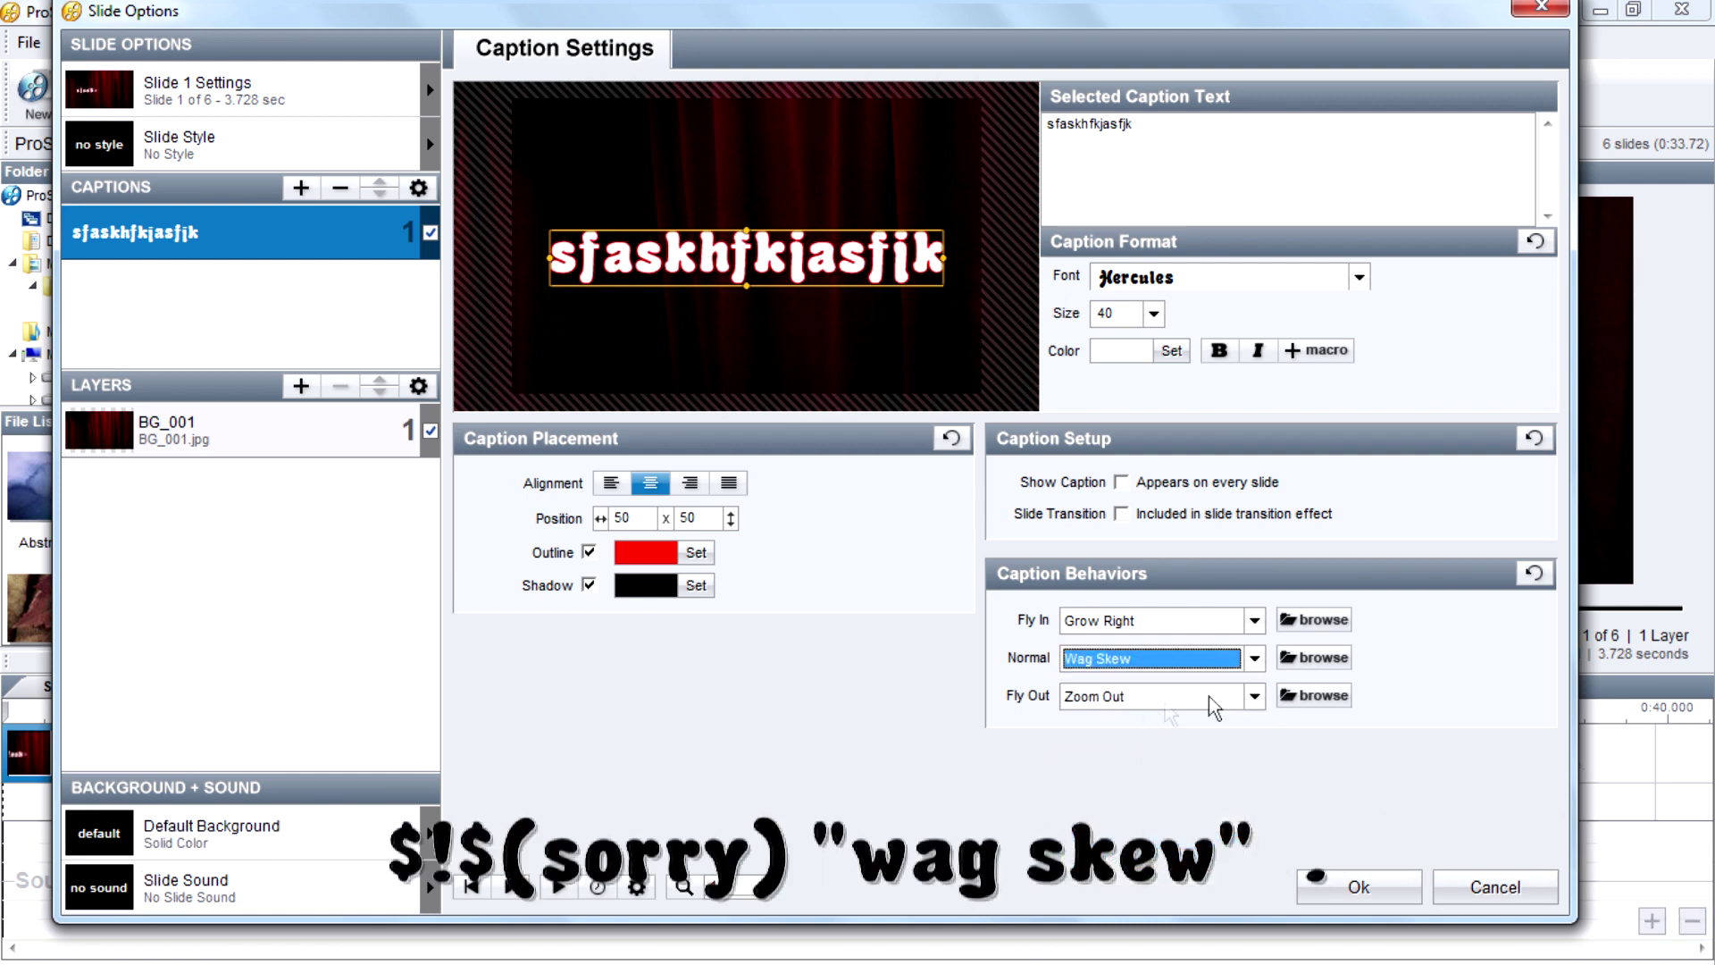
click(1157, 701)
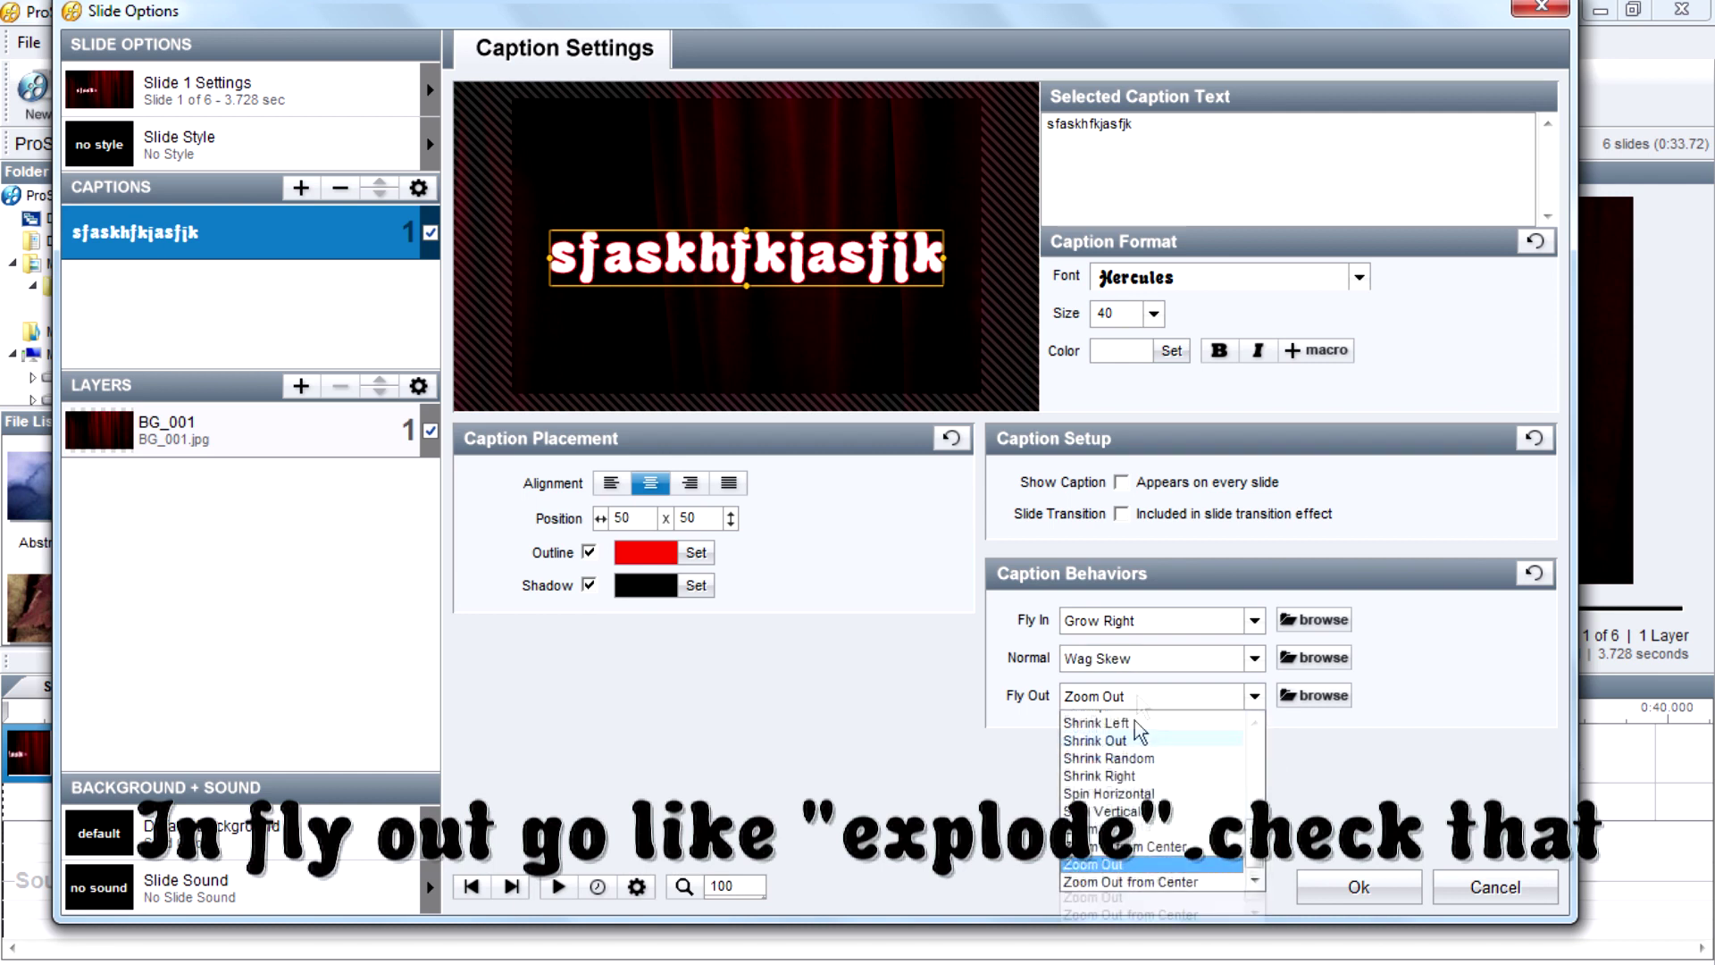
scroll(1138, 804, up, 3)
scroll(1140, 805, up, 3)
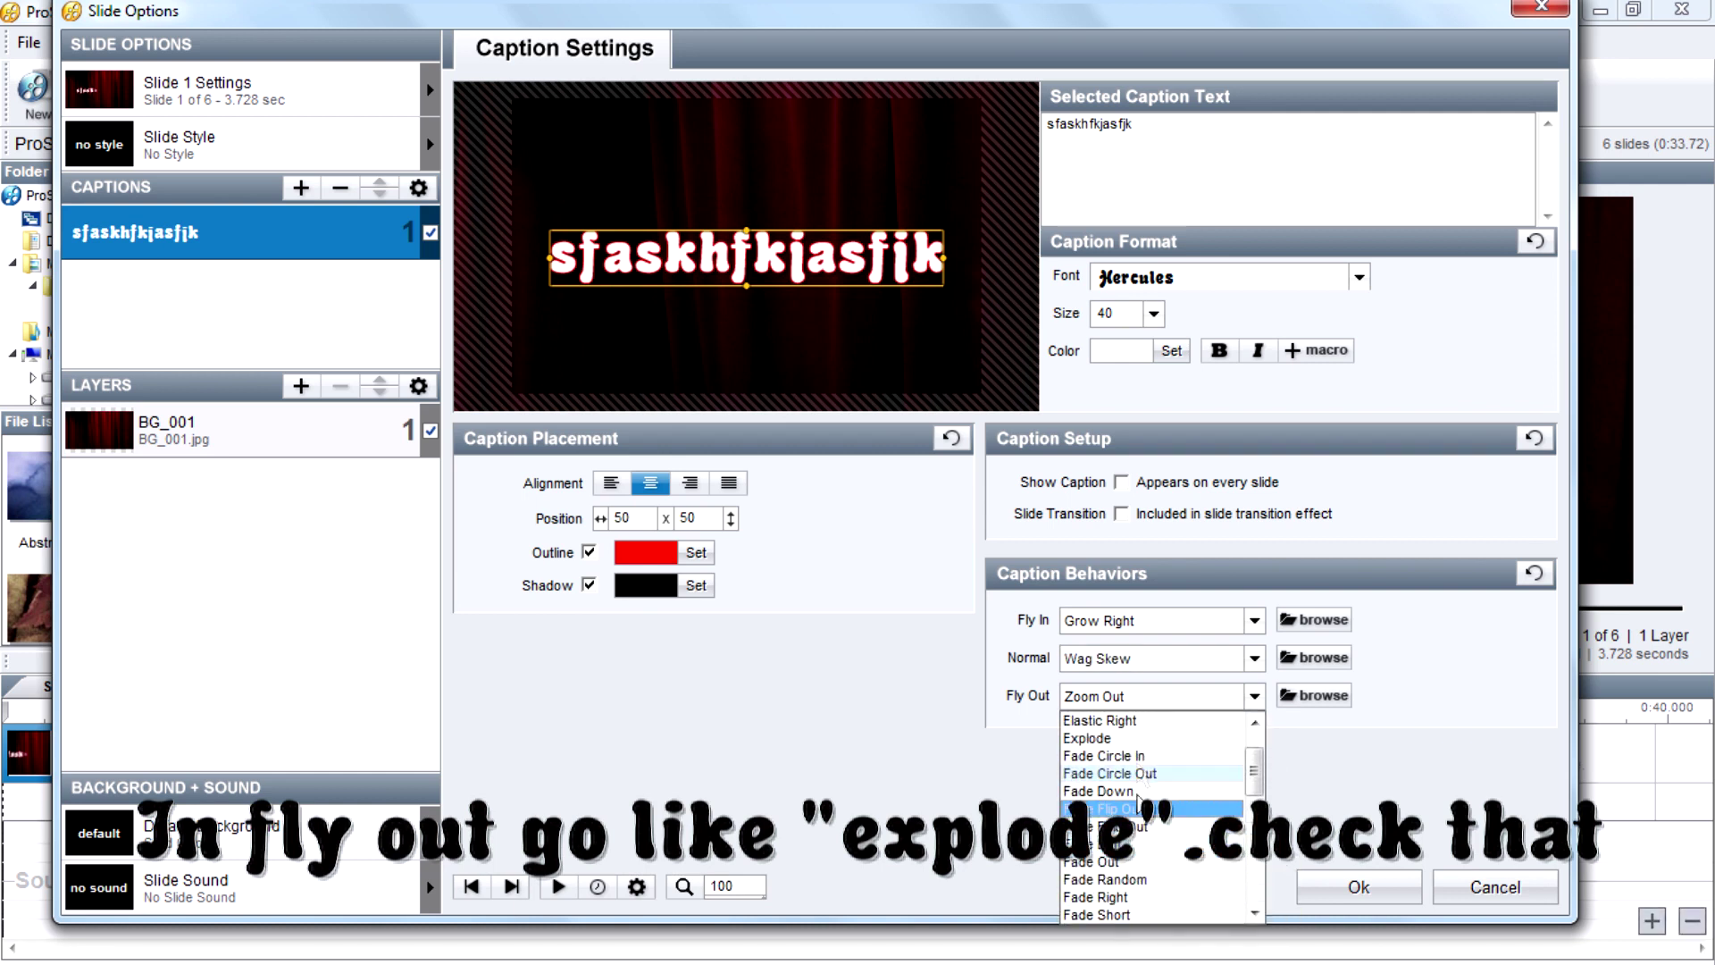
scroll(1140, 778, up, 2)
click(1141, 746)
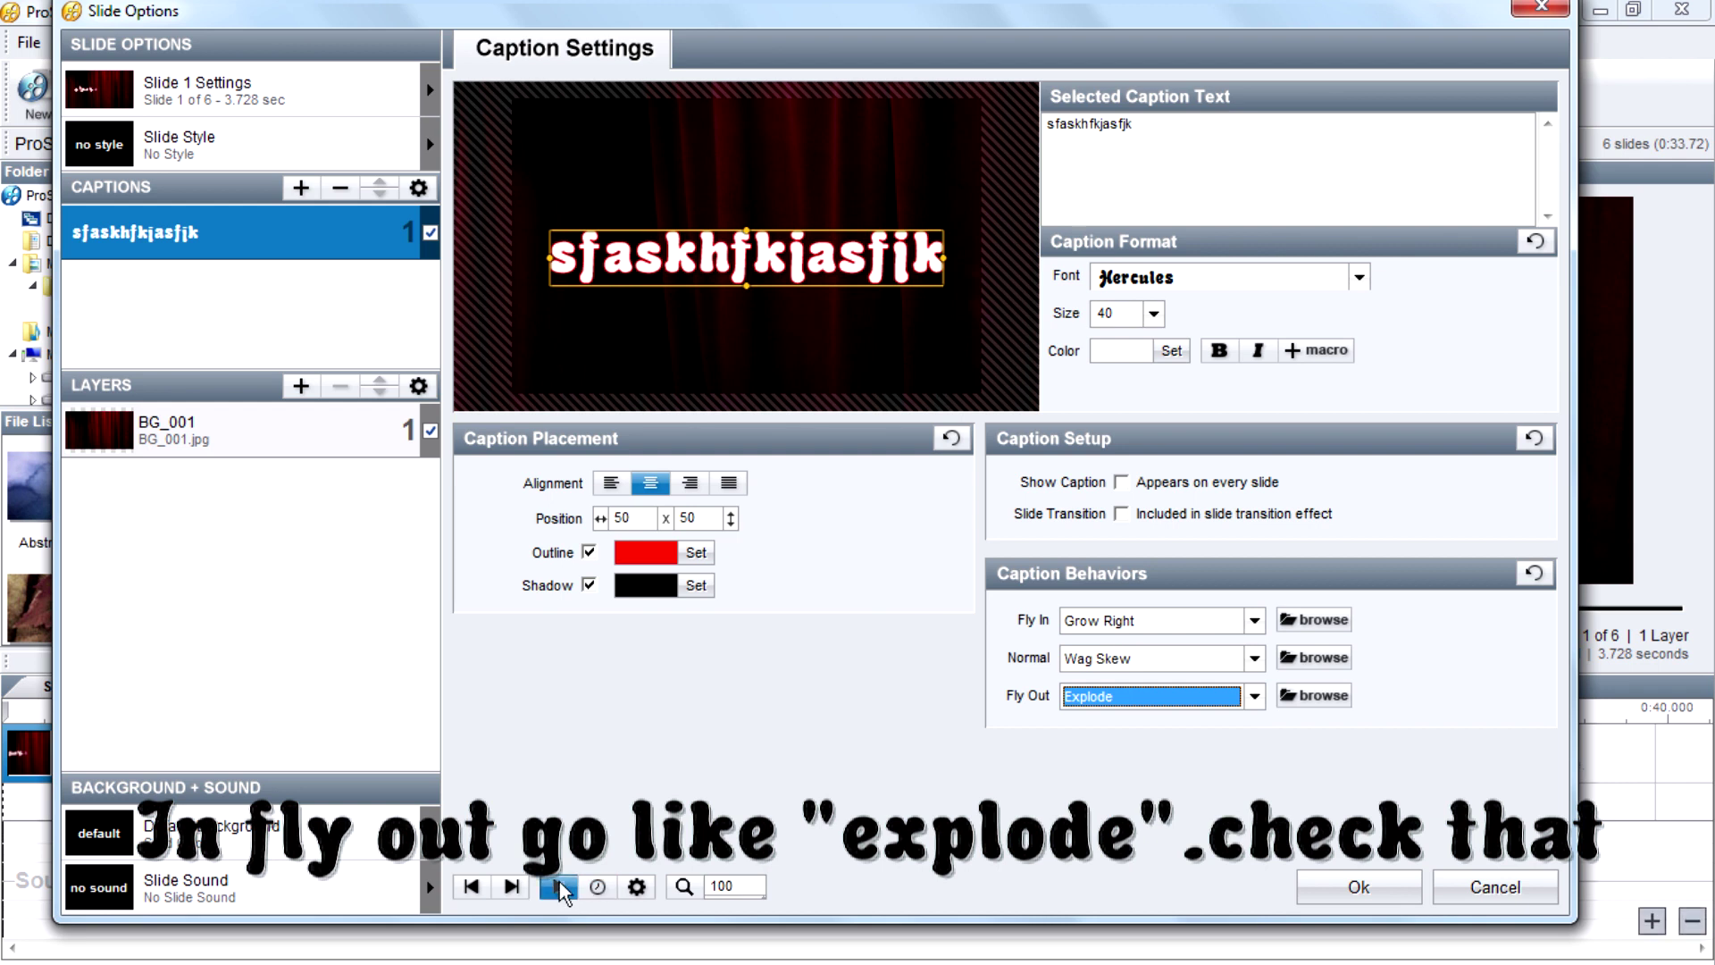
click(558, 888)
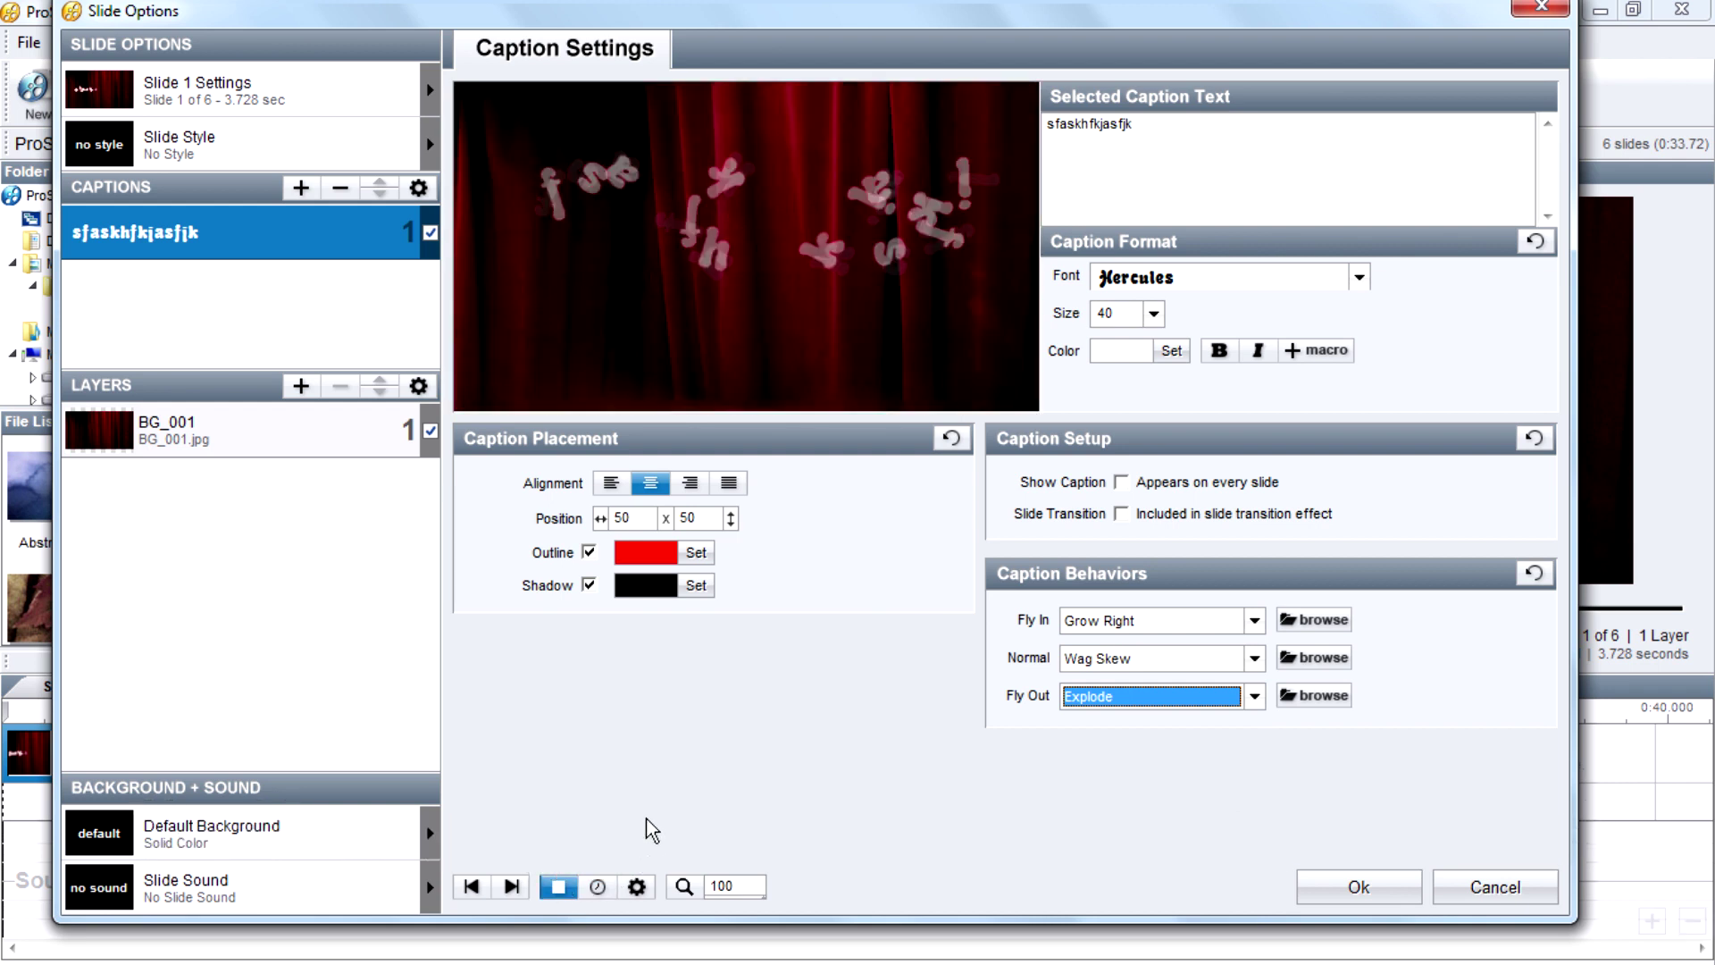
click(1383, 891)
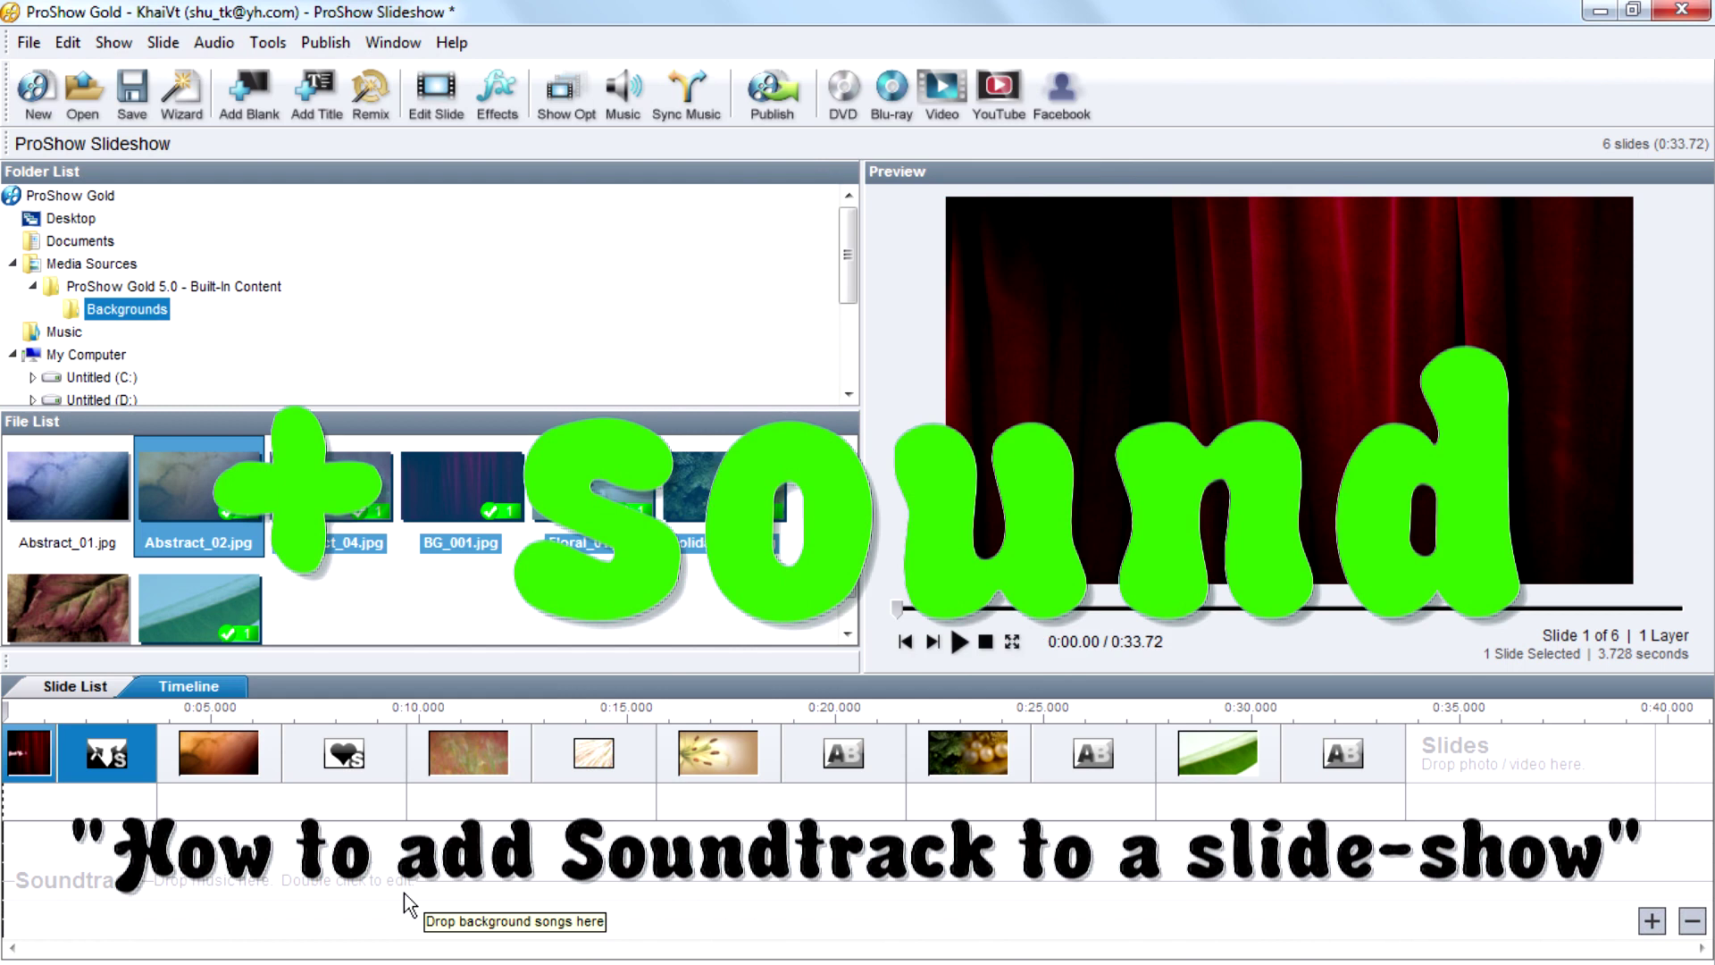
Add solid.mp3 via Add Sound File to the show's soundtrack and confirm
double_click(405, 891)
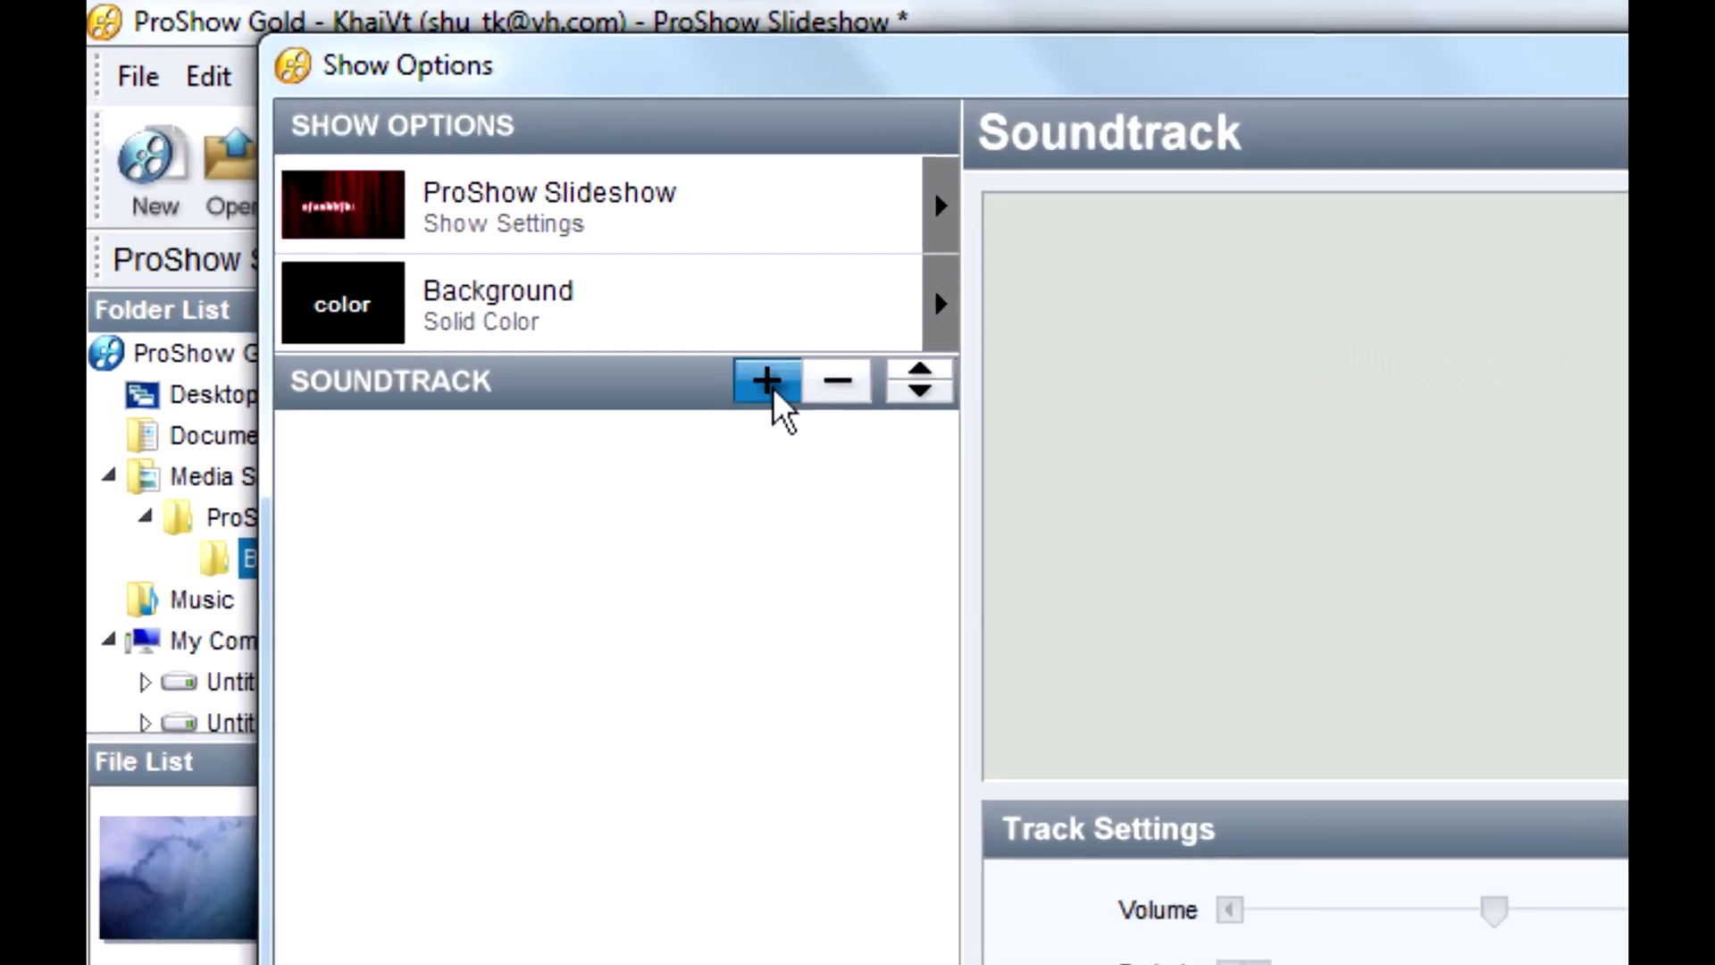
click(392, 220)
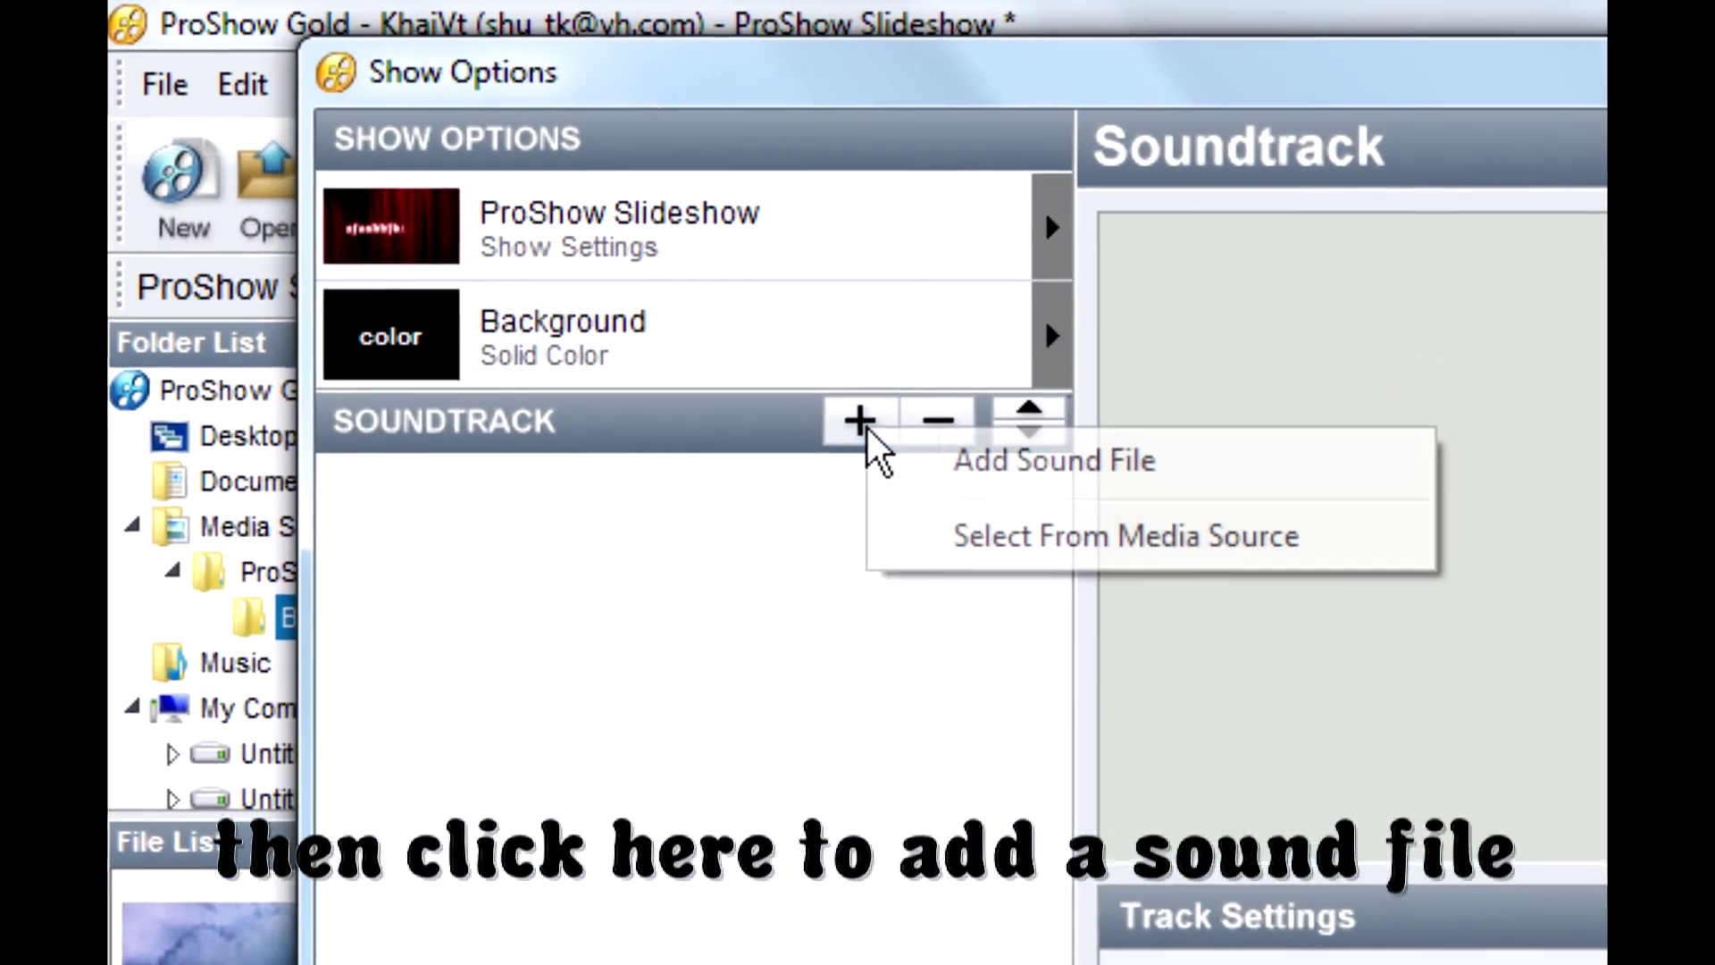
click(1018, 460)
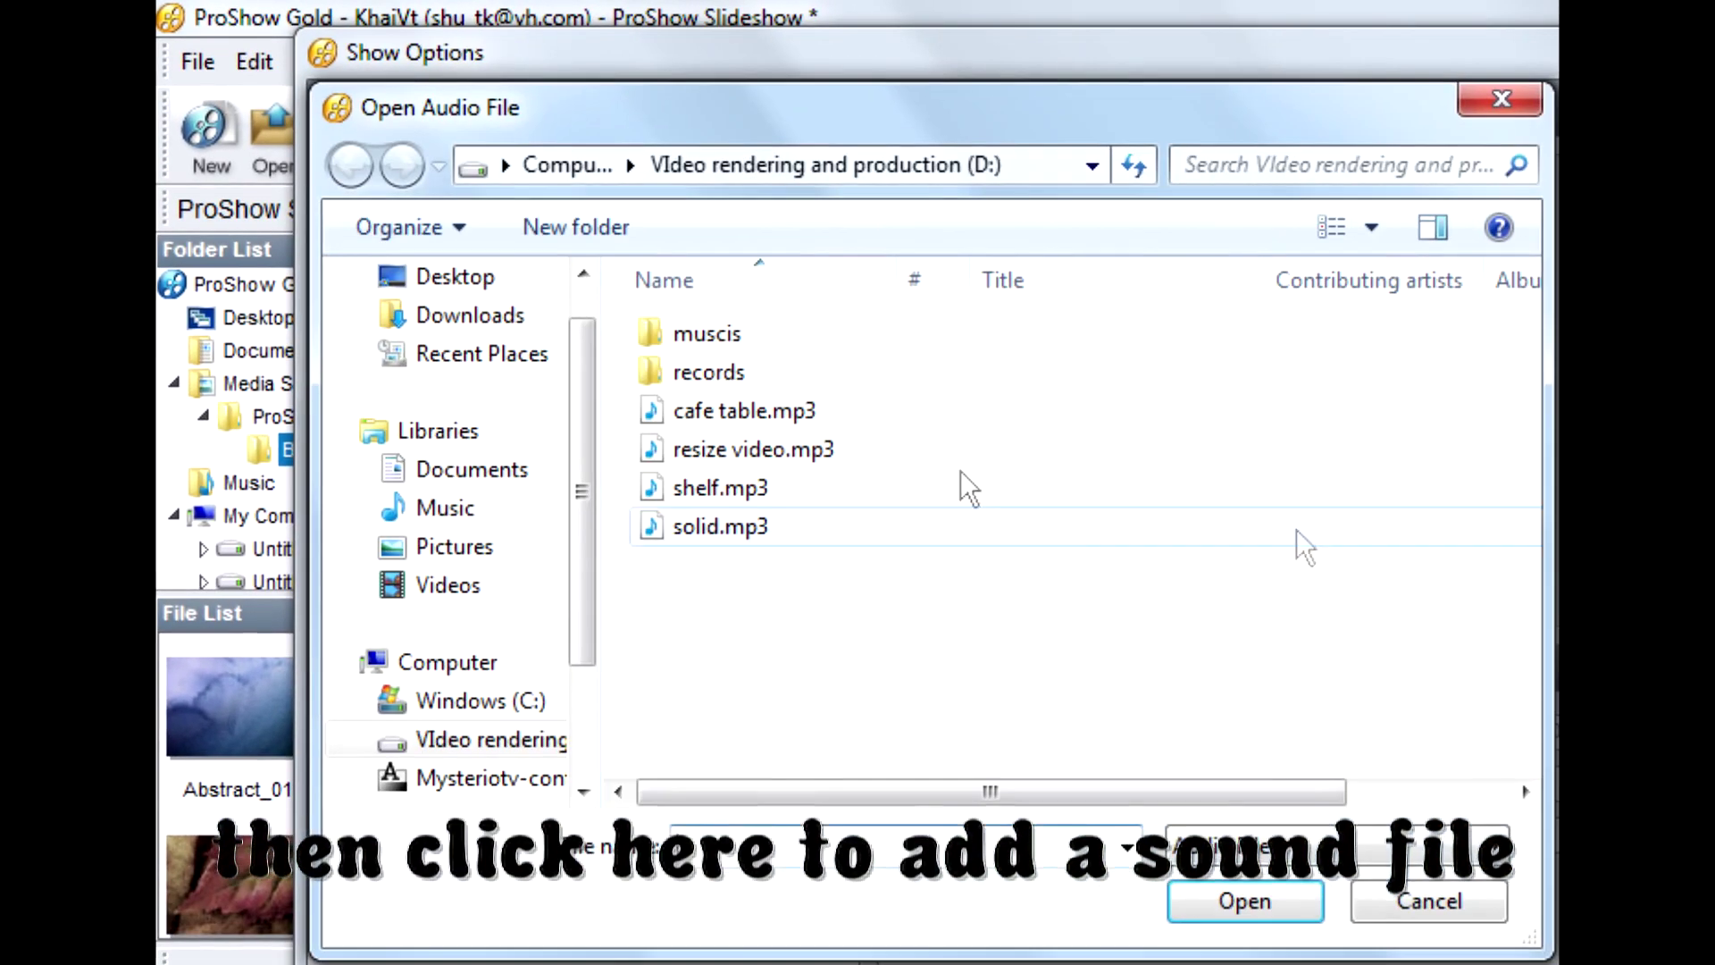
click(834, 516)
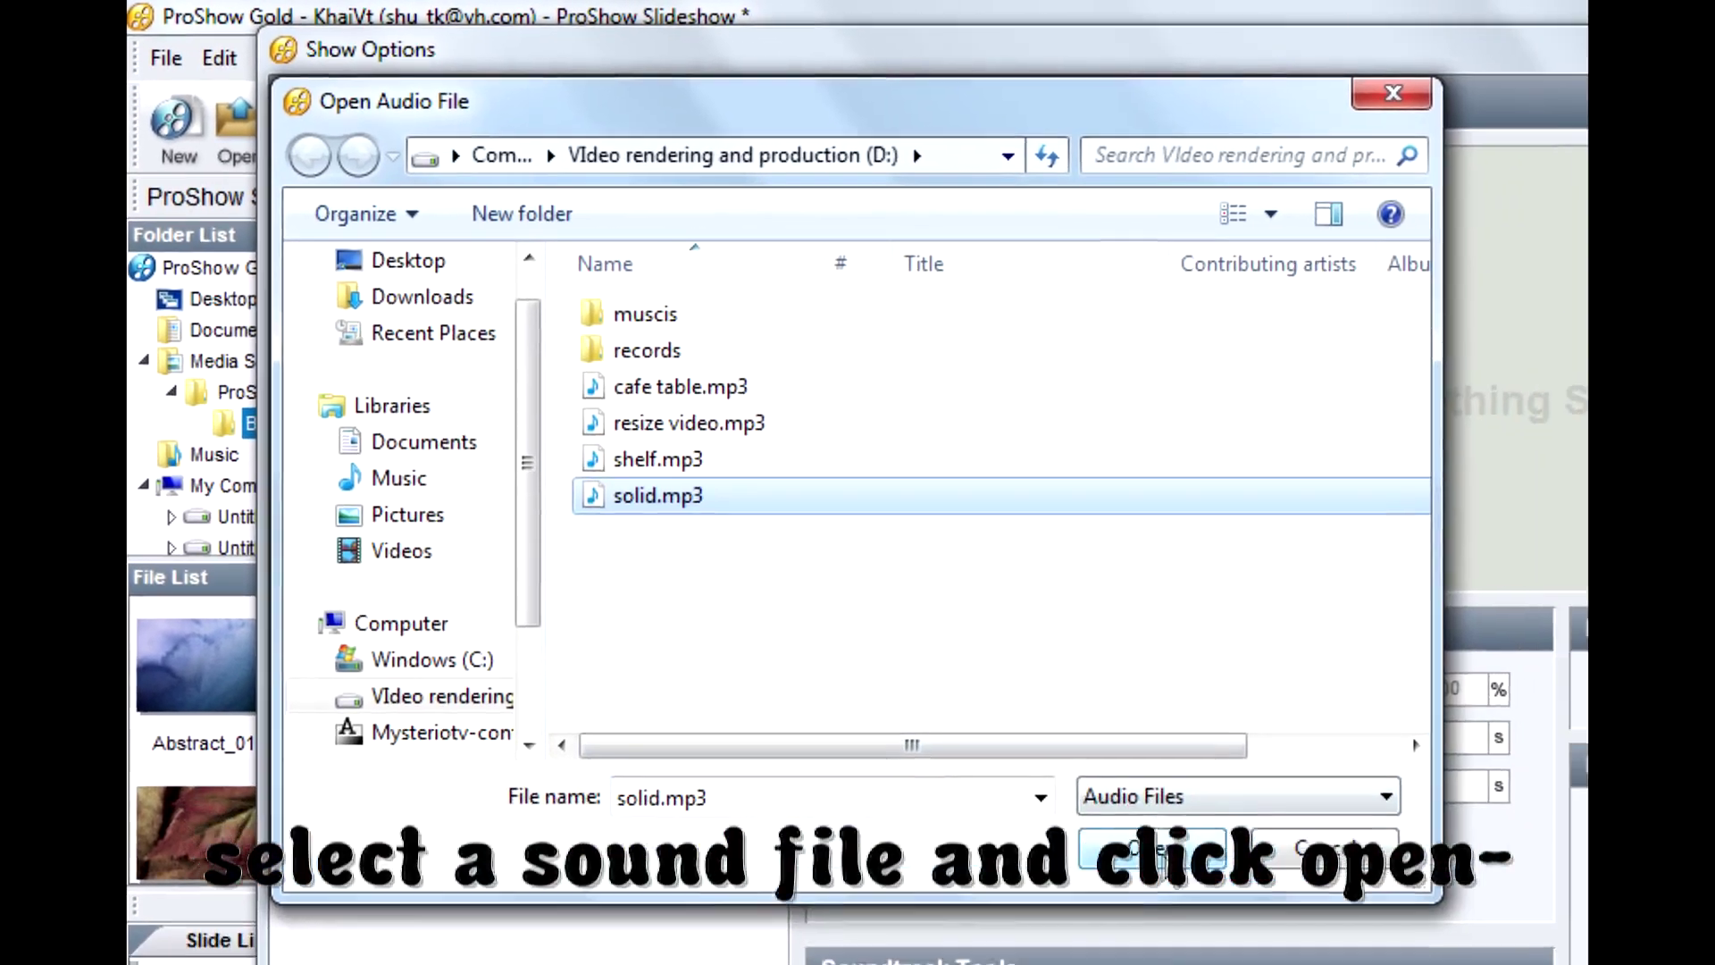
click(1187, 896)
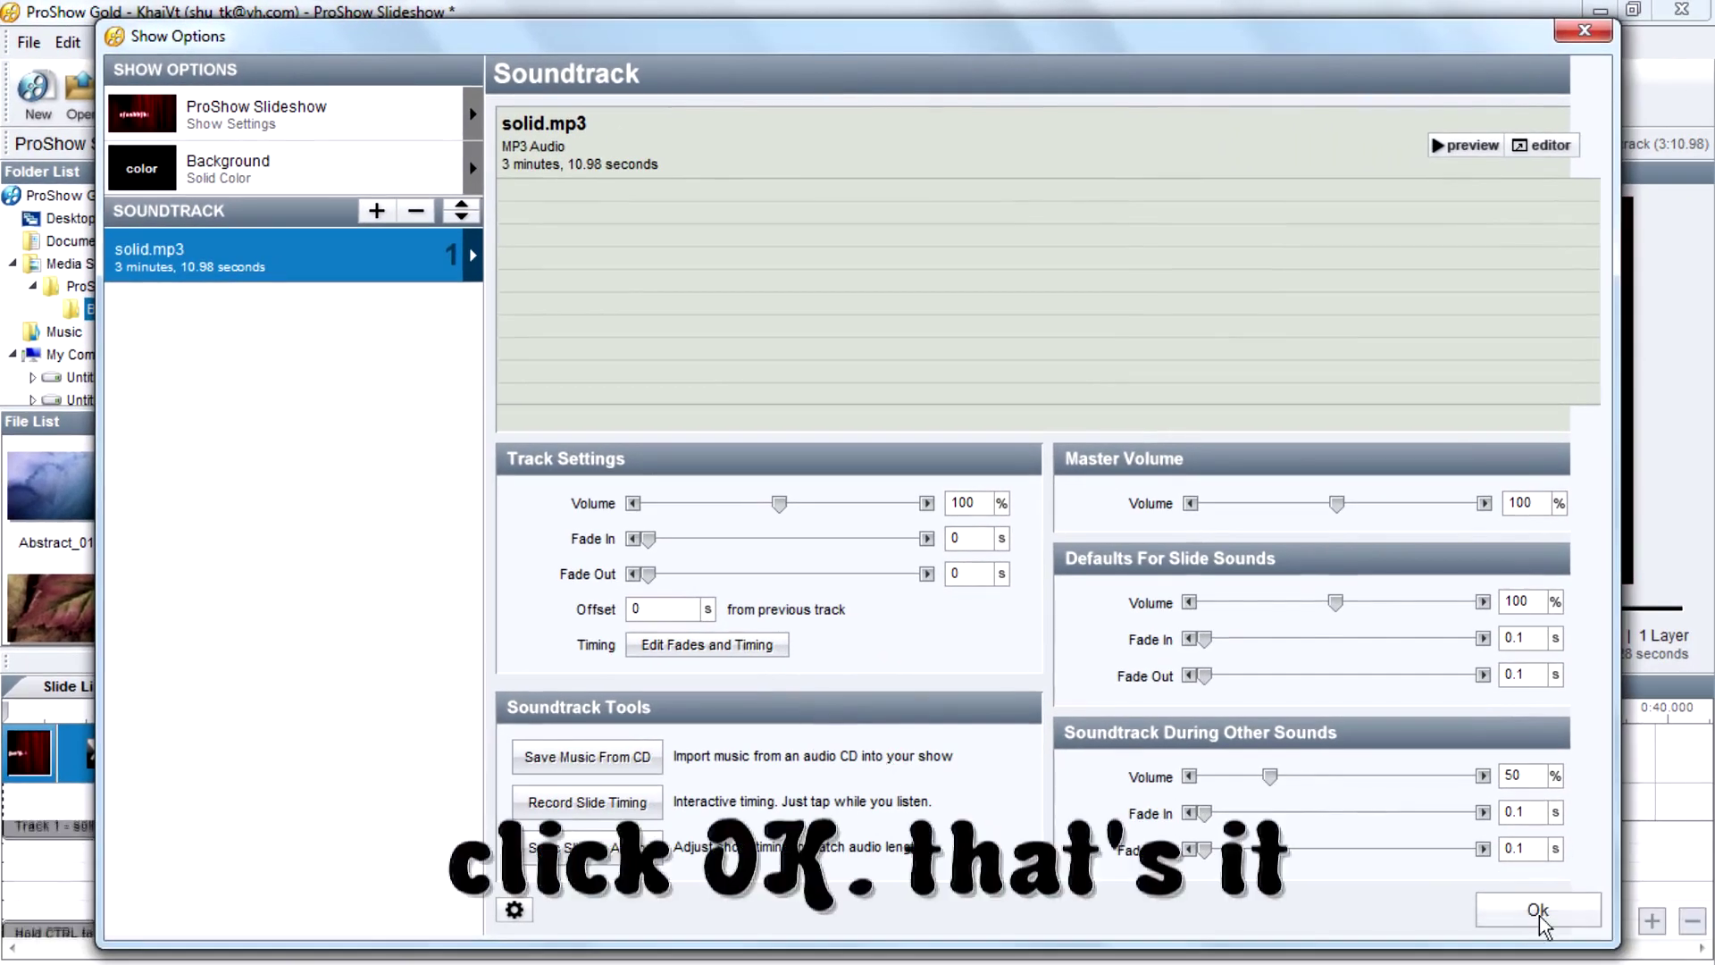
click(1537, 911)
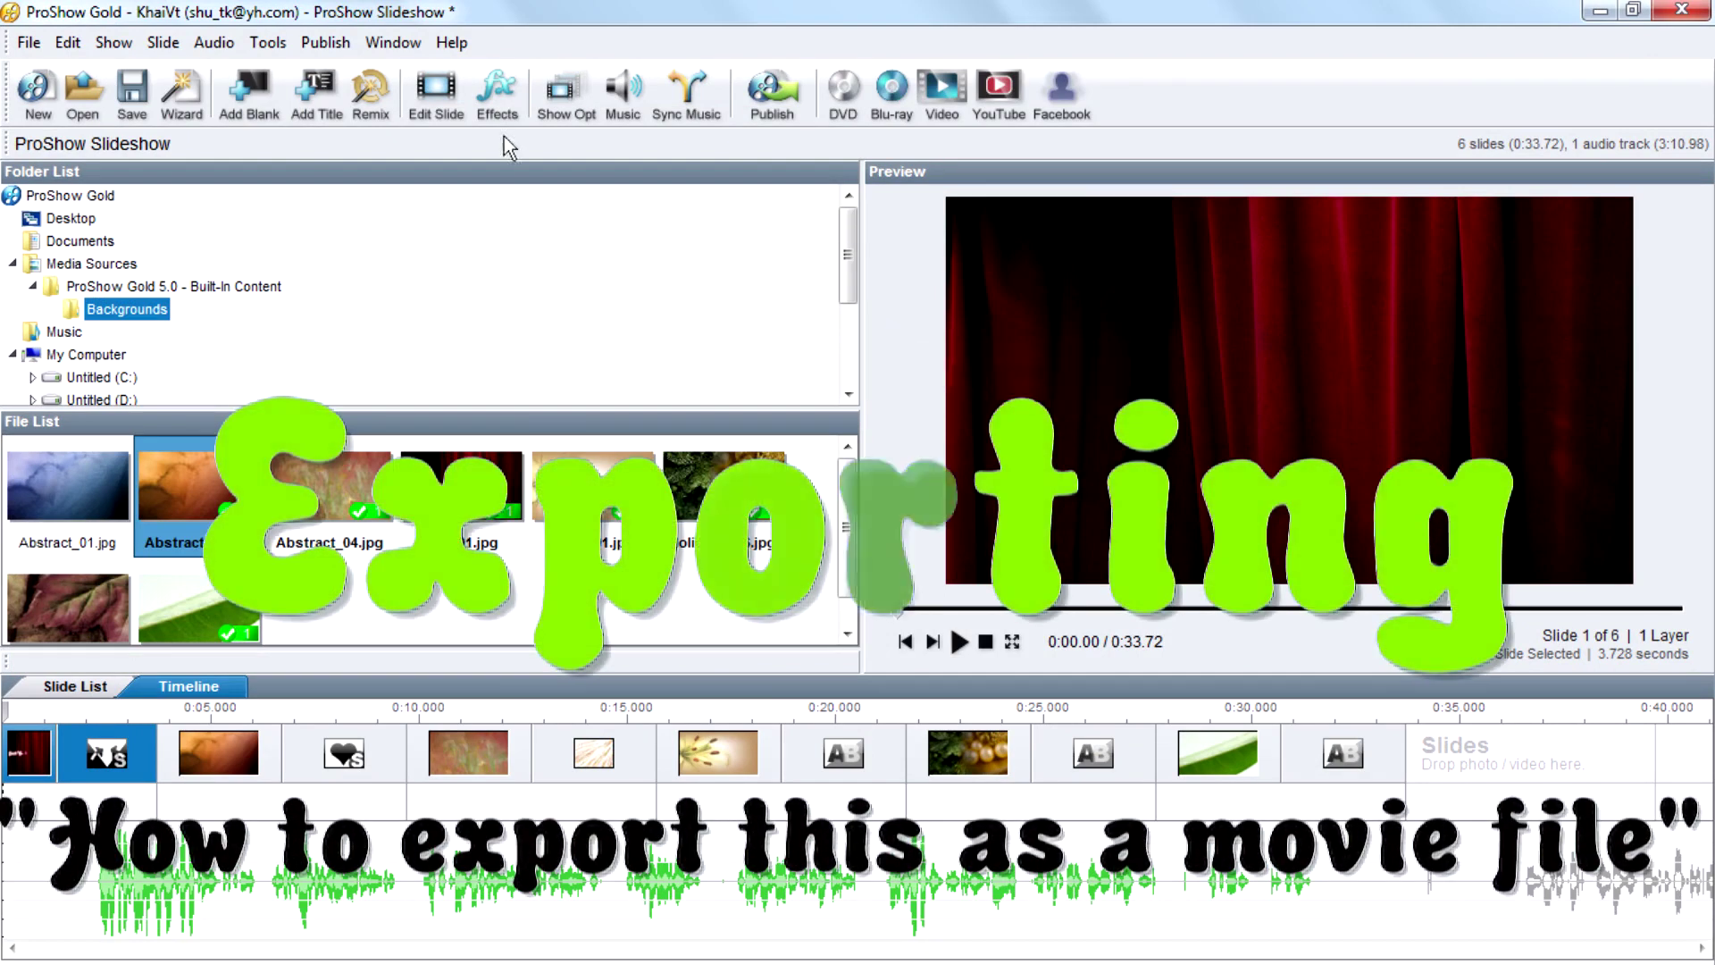
Dismiss the Publish Your Show overview, then choose Publish > For Computers > Custom Video File
click(326, 42)
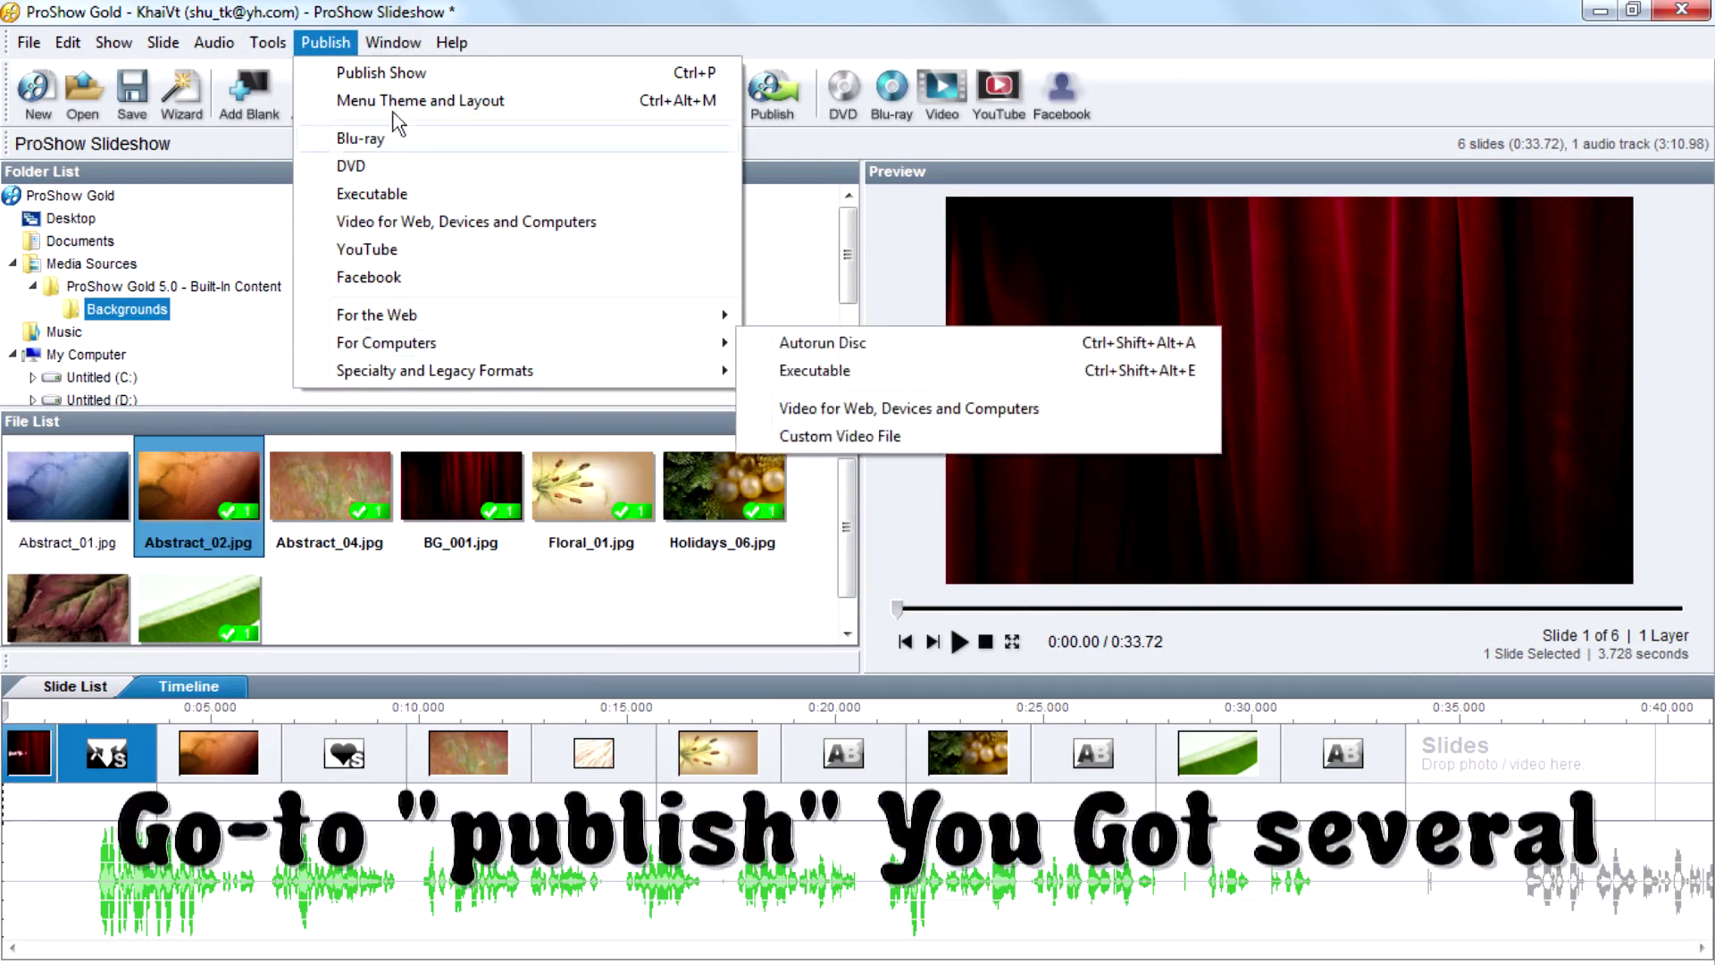
click(389, 74)
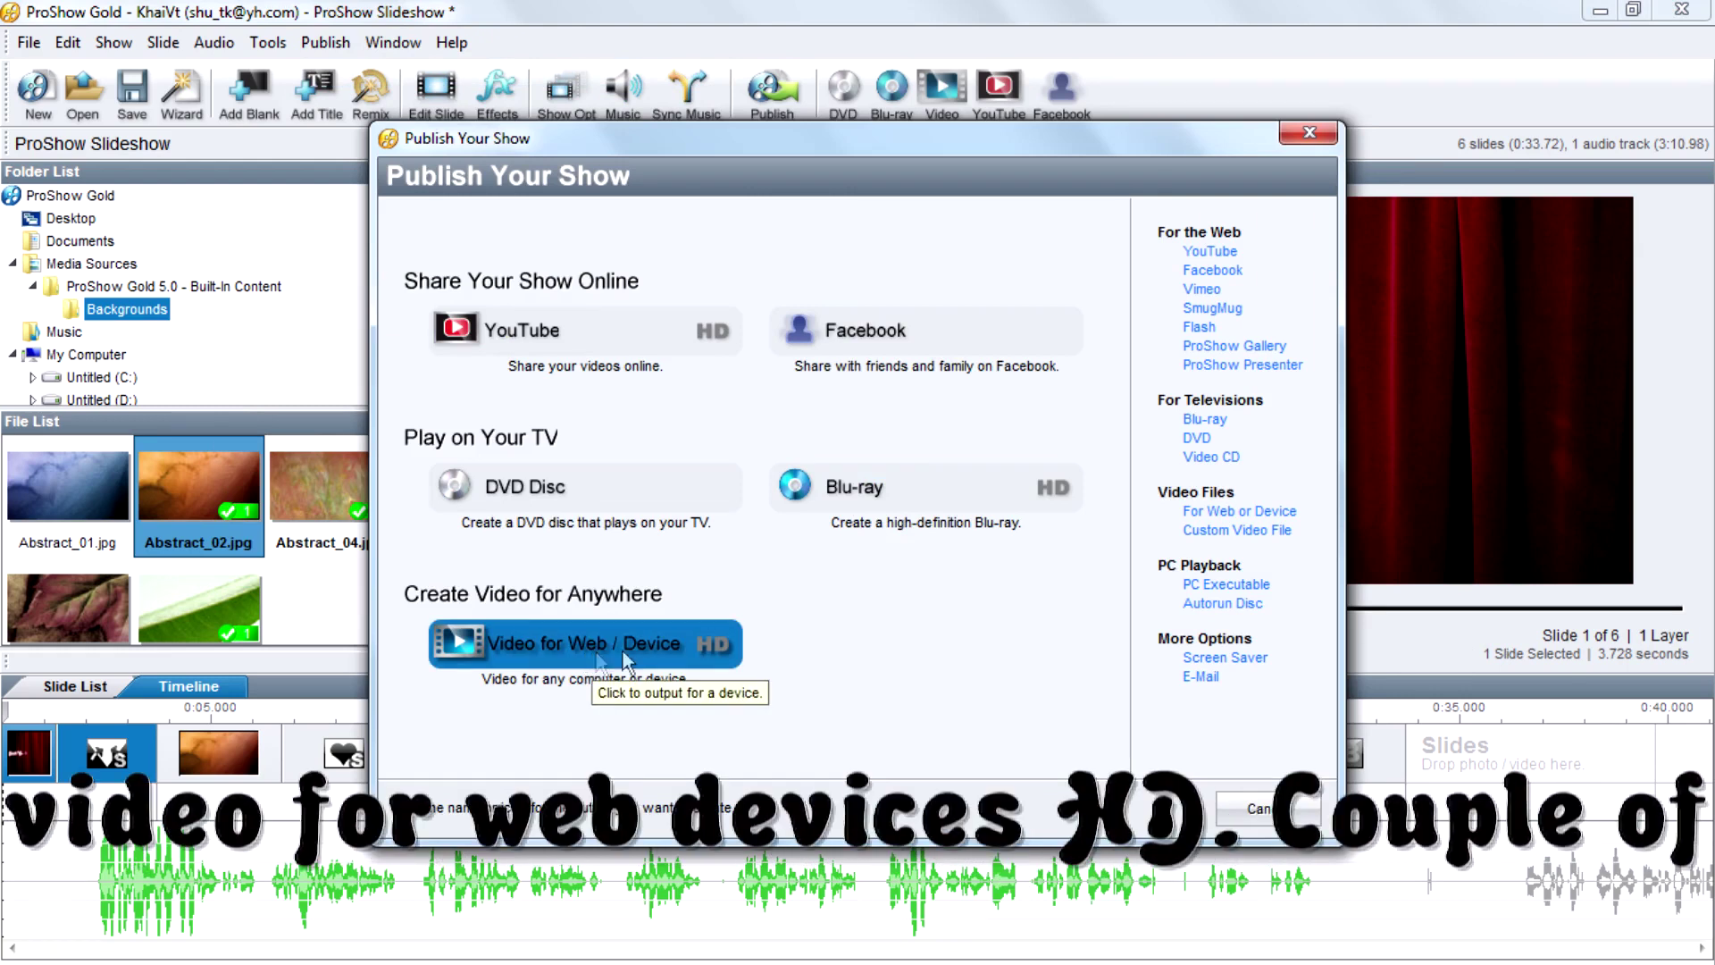
click(1274, 812)
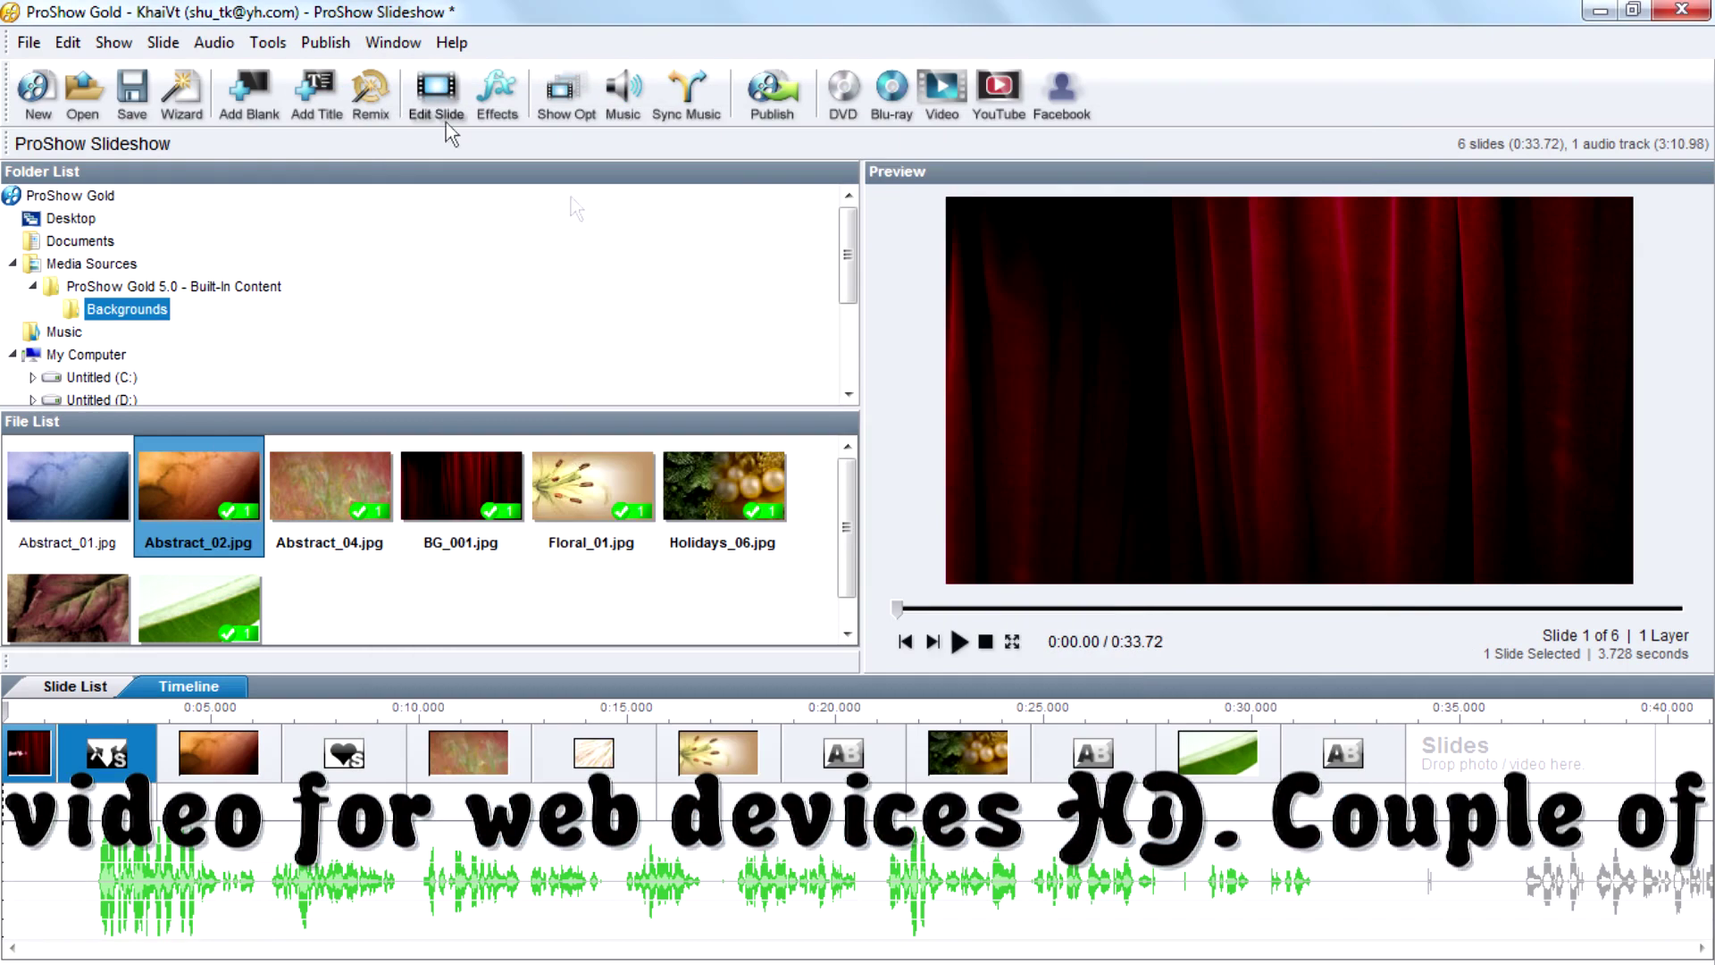
click(346, 45)
mouse_move(376, 315)
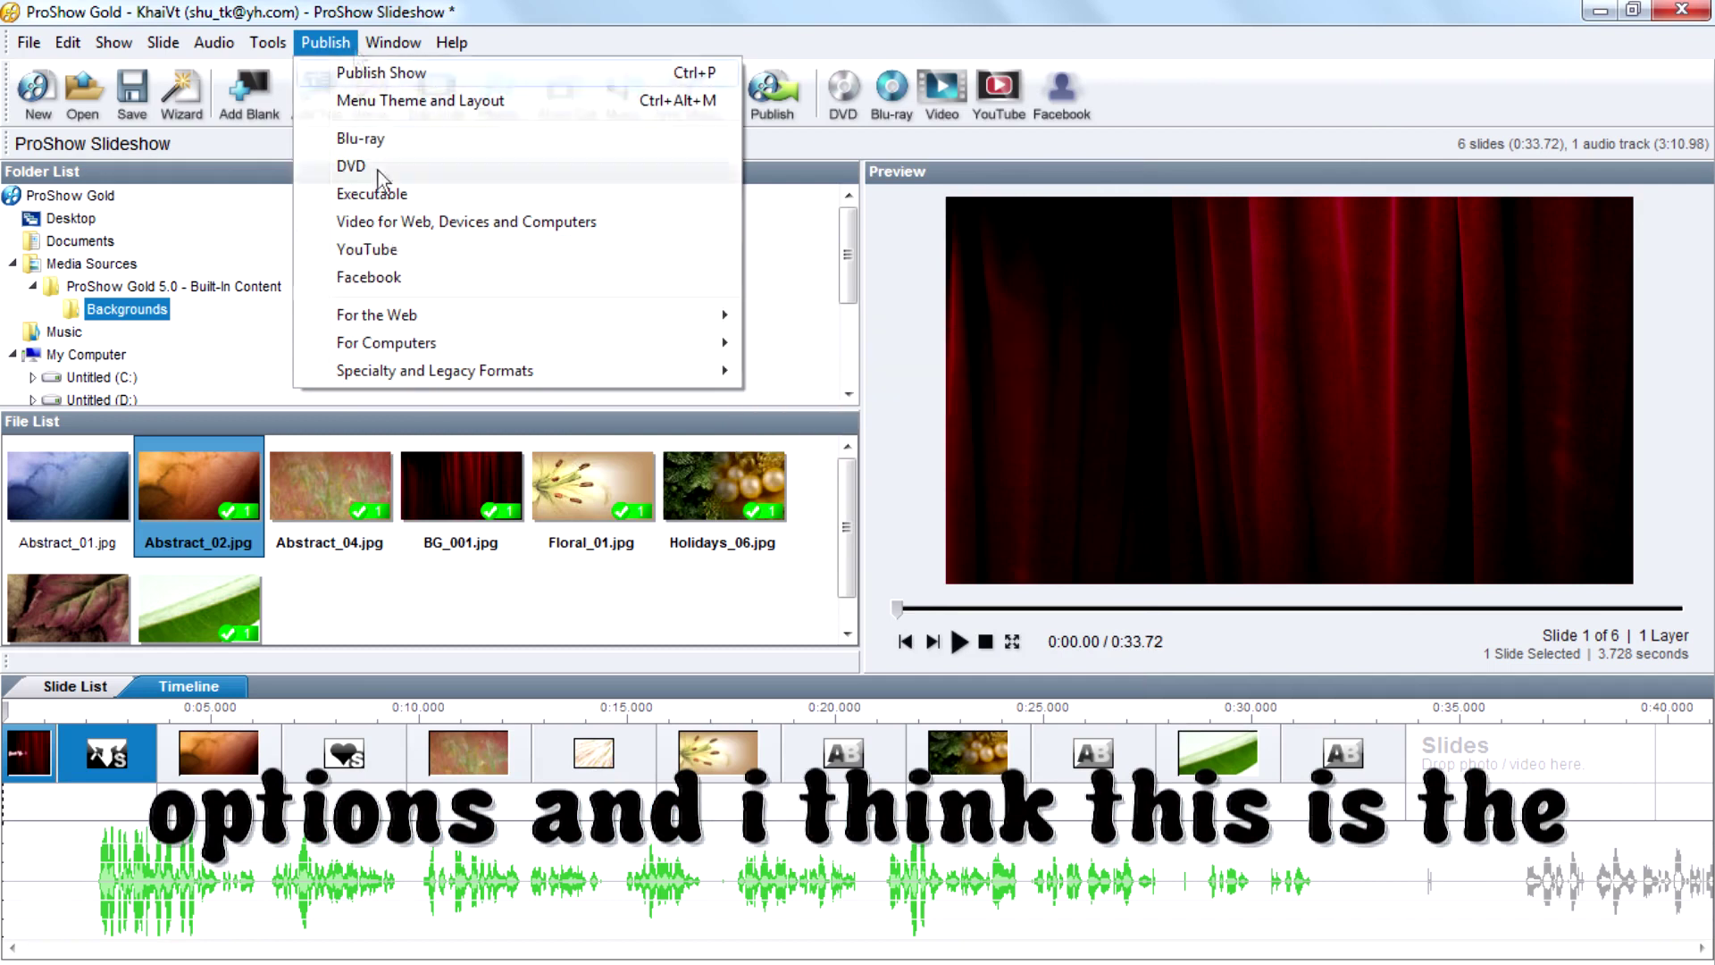
click(351, 165)
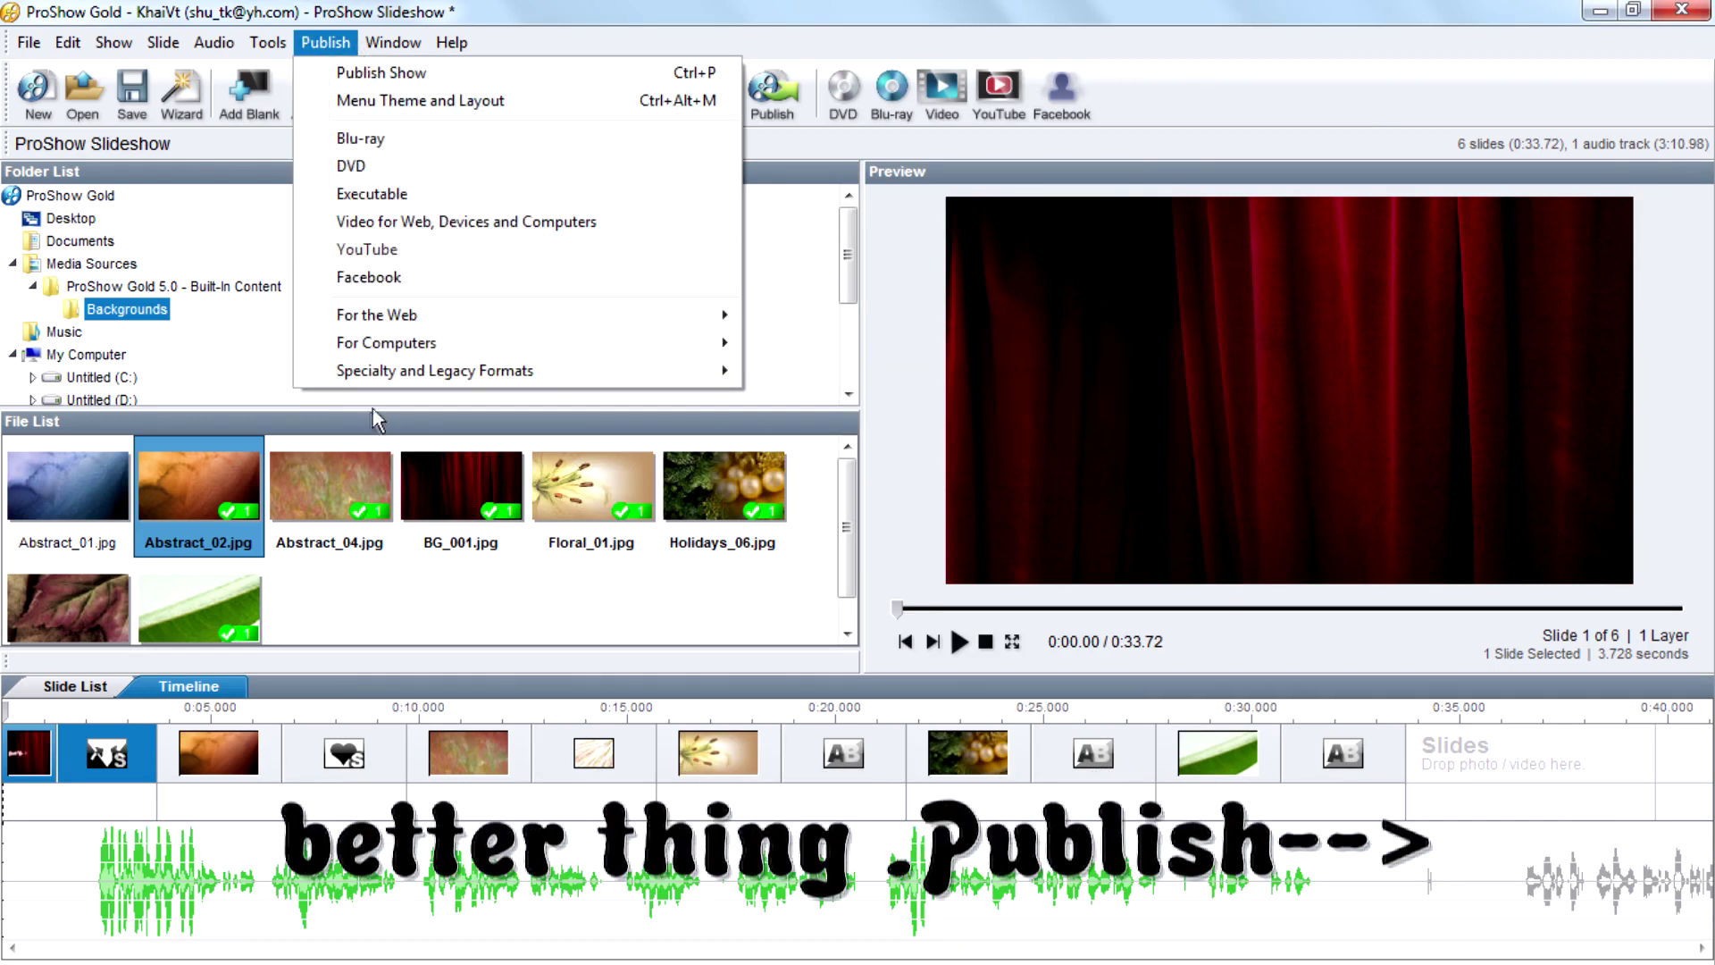
Set up a custom video with MPEG 2 format, MPEG Video compression and 16:9 aspect
click(832, 438)
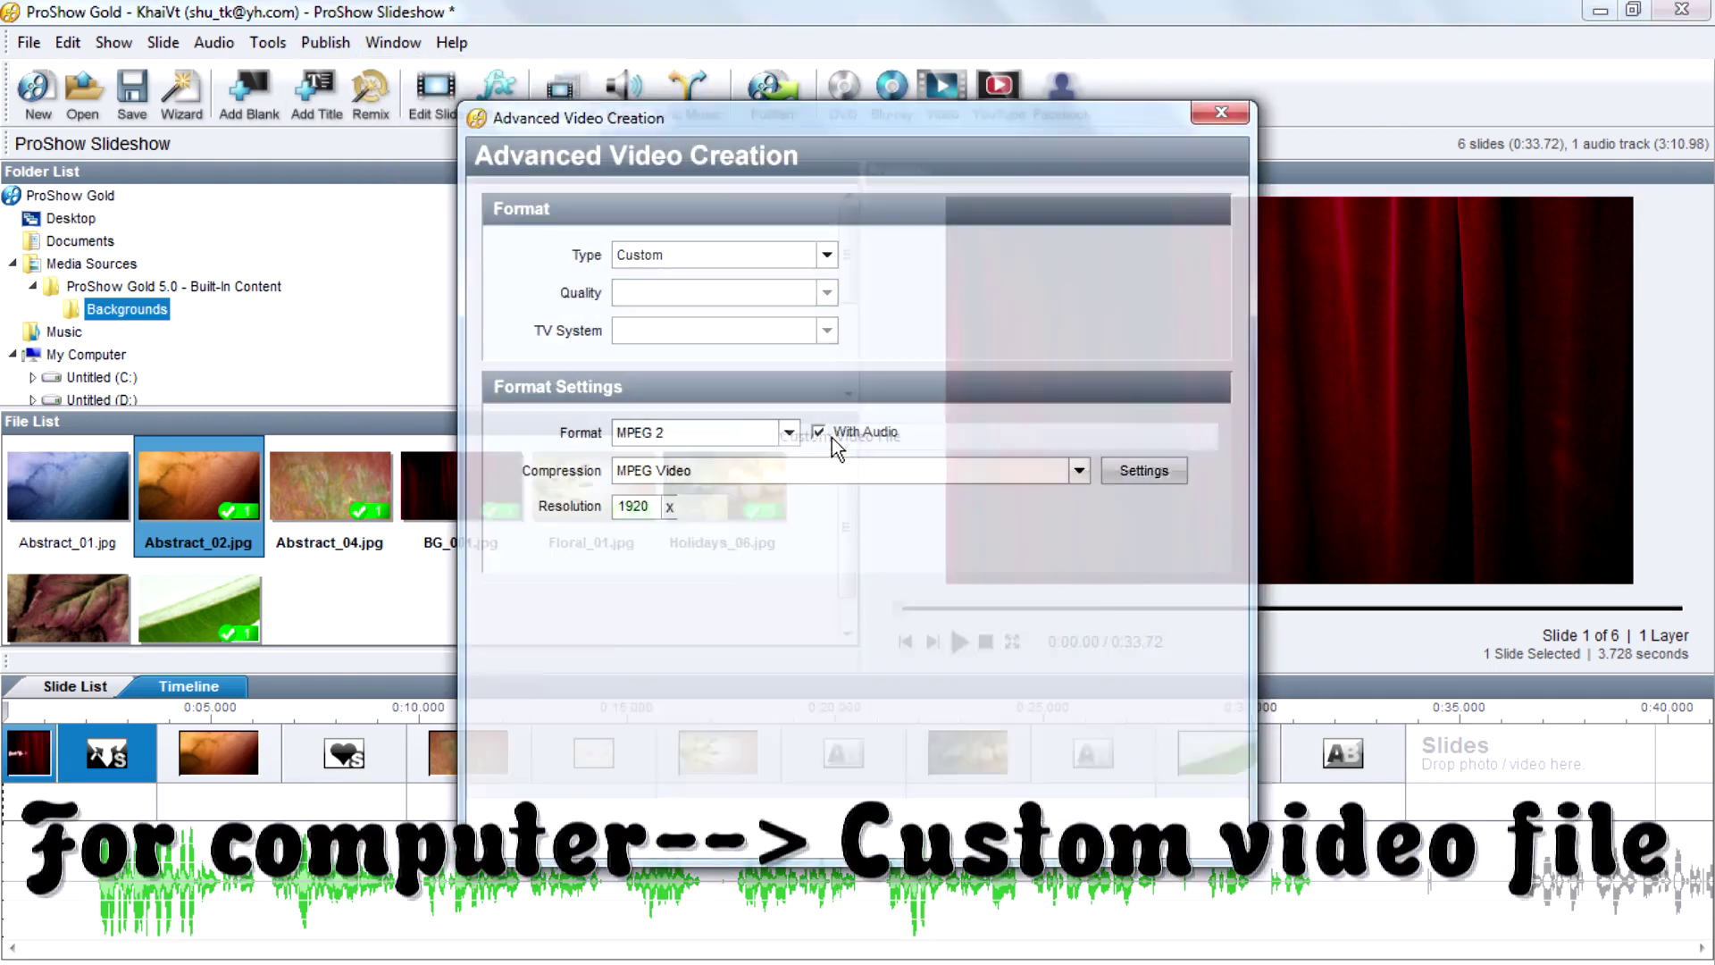
click(750, 431)
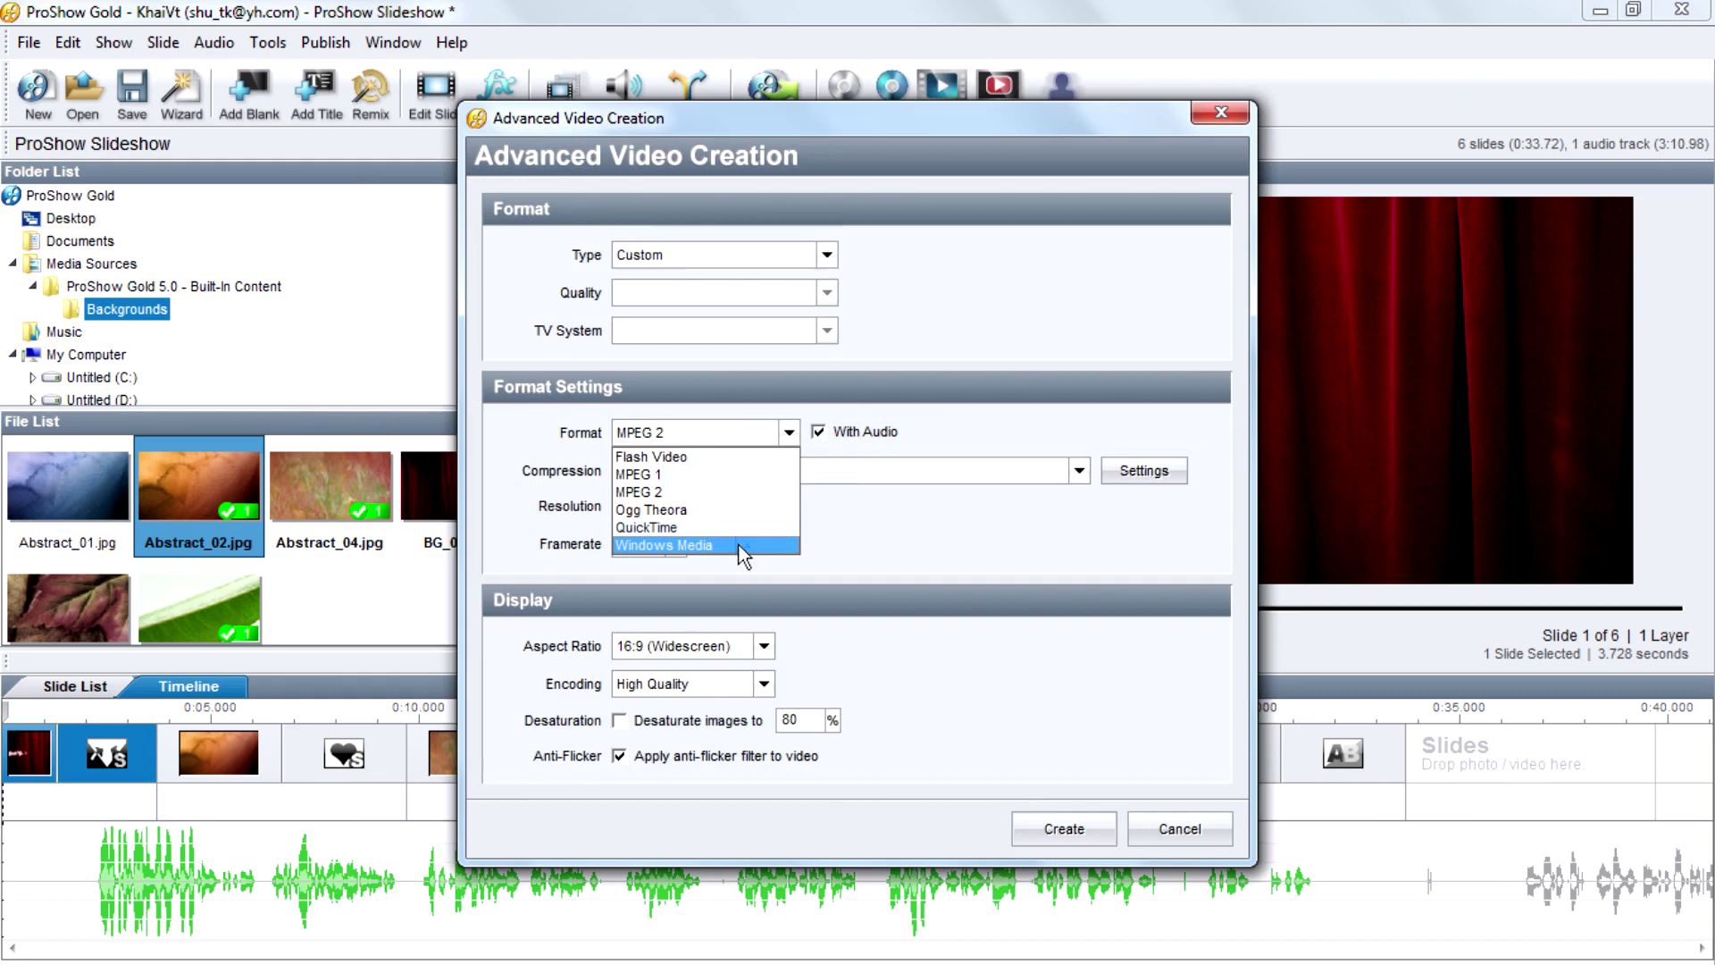
click(918, 527)
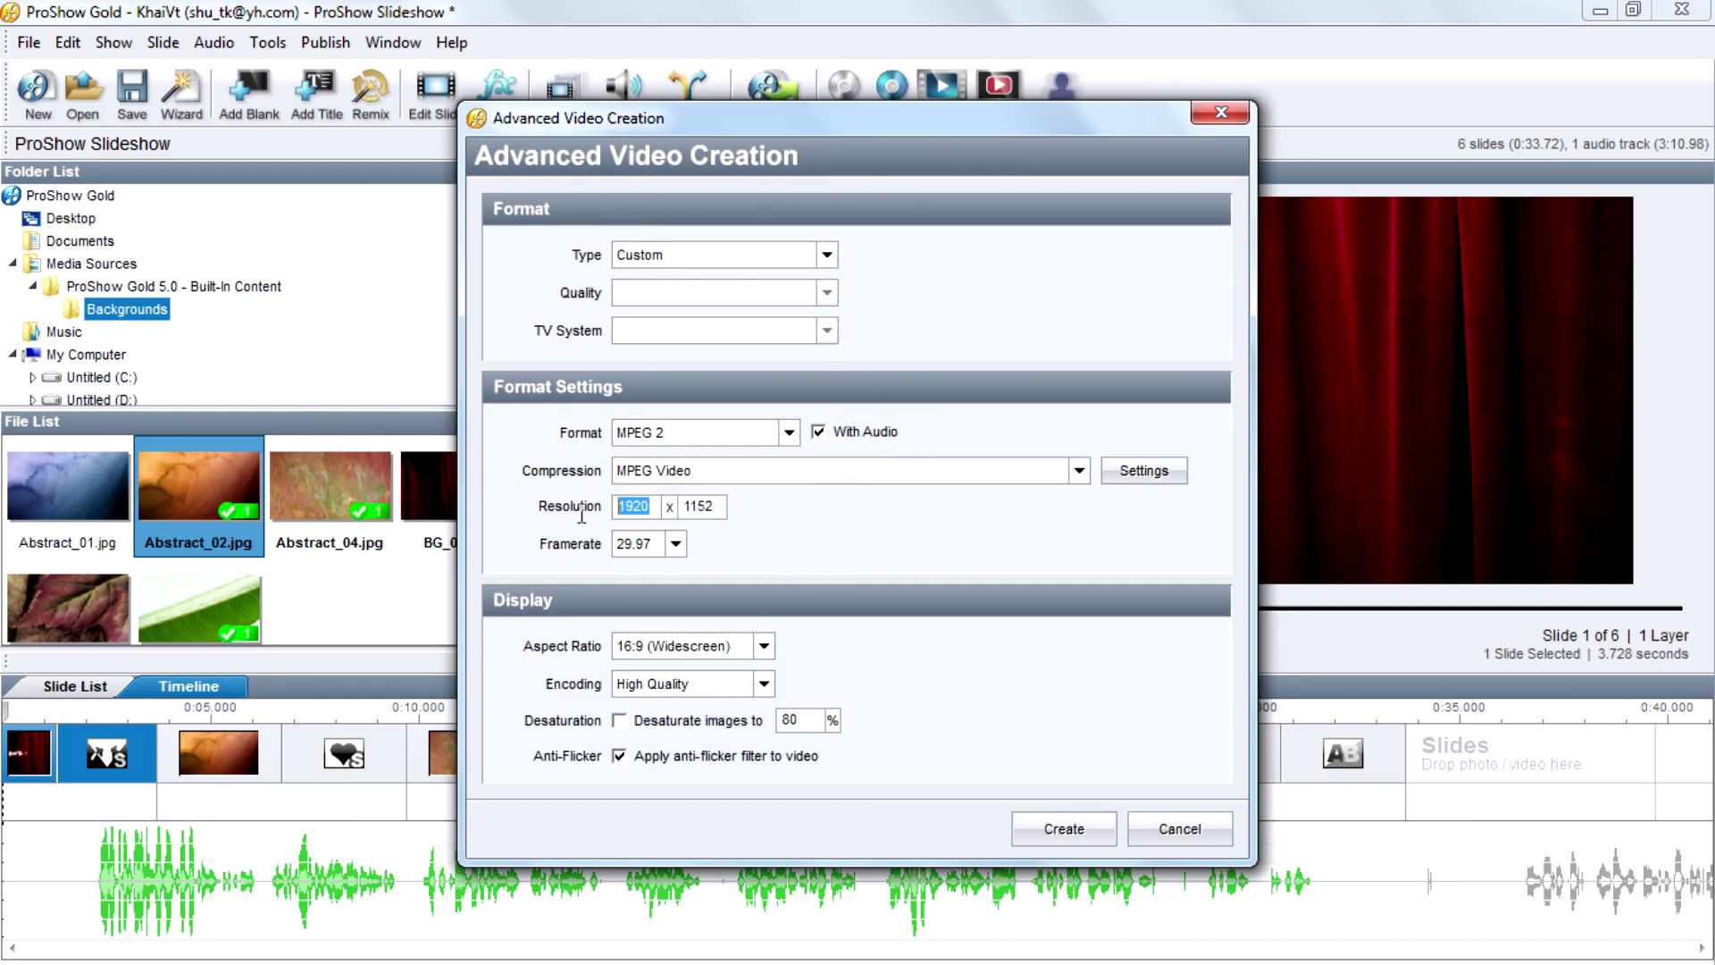
click(1030, 484)
click(764, 647)
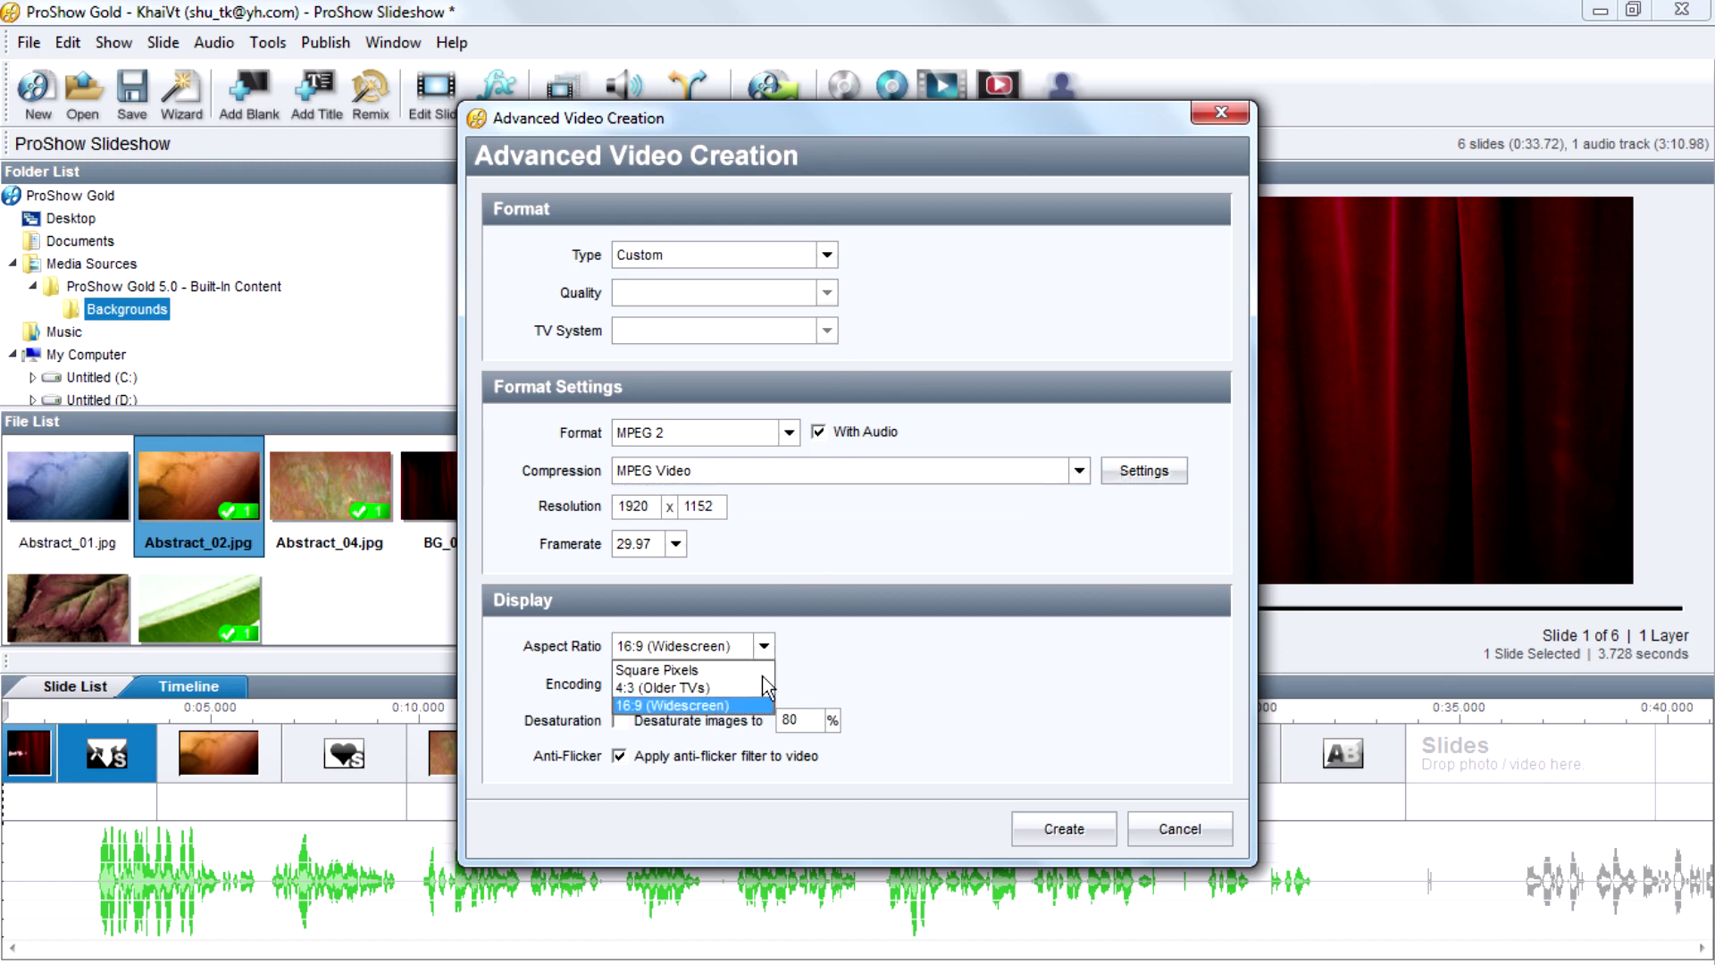
click(914, 685)
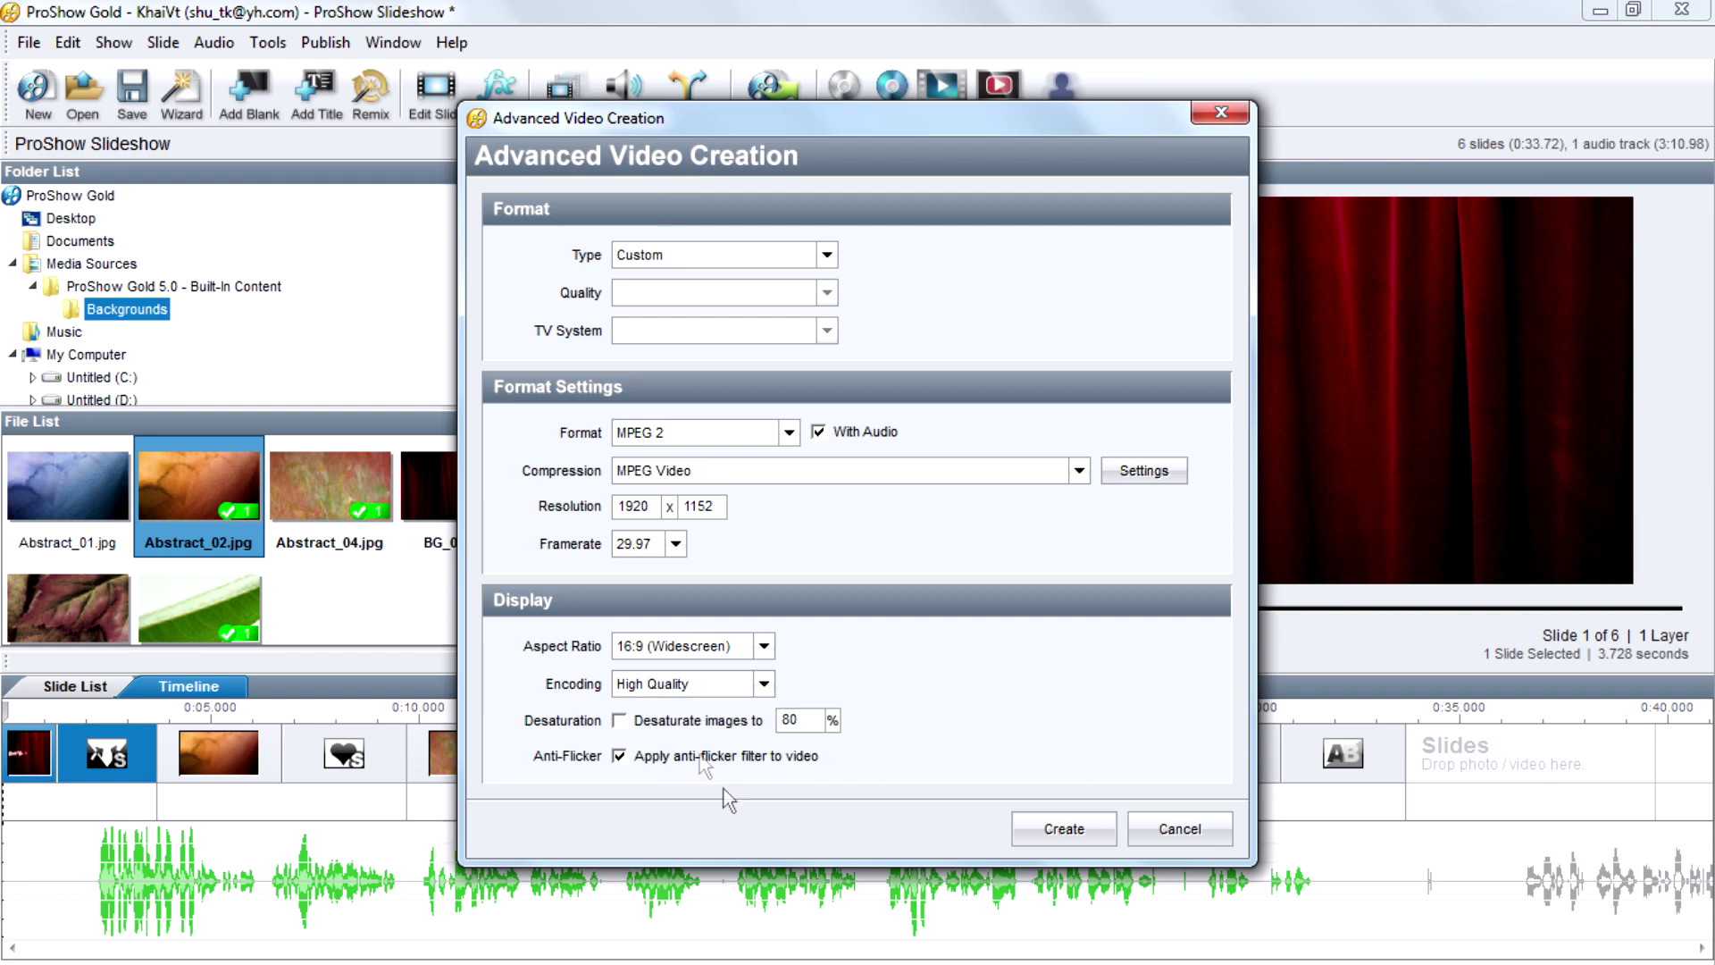
Create the video and save it as resize.mpg, replacing the existing file
click(1057, 832)
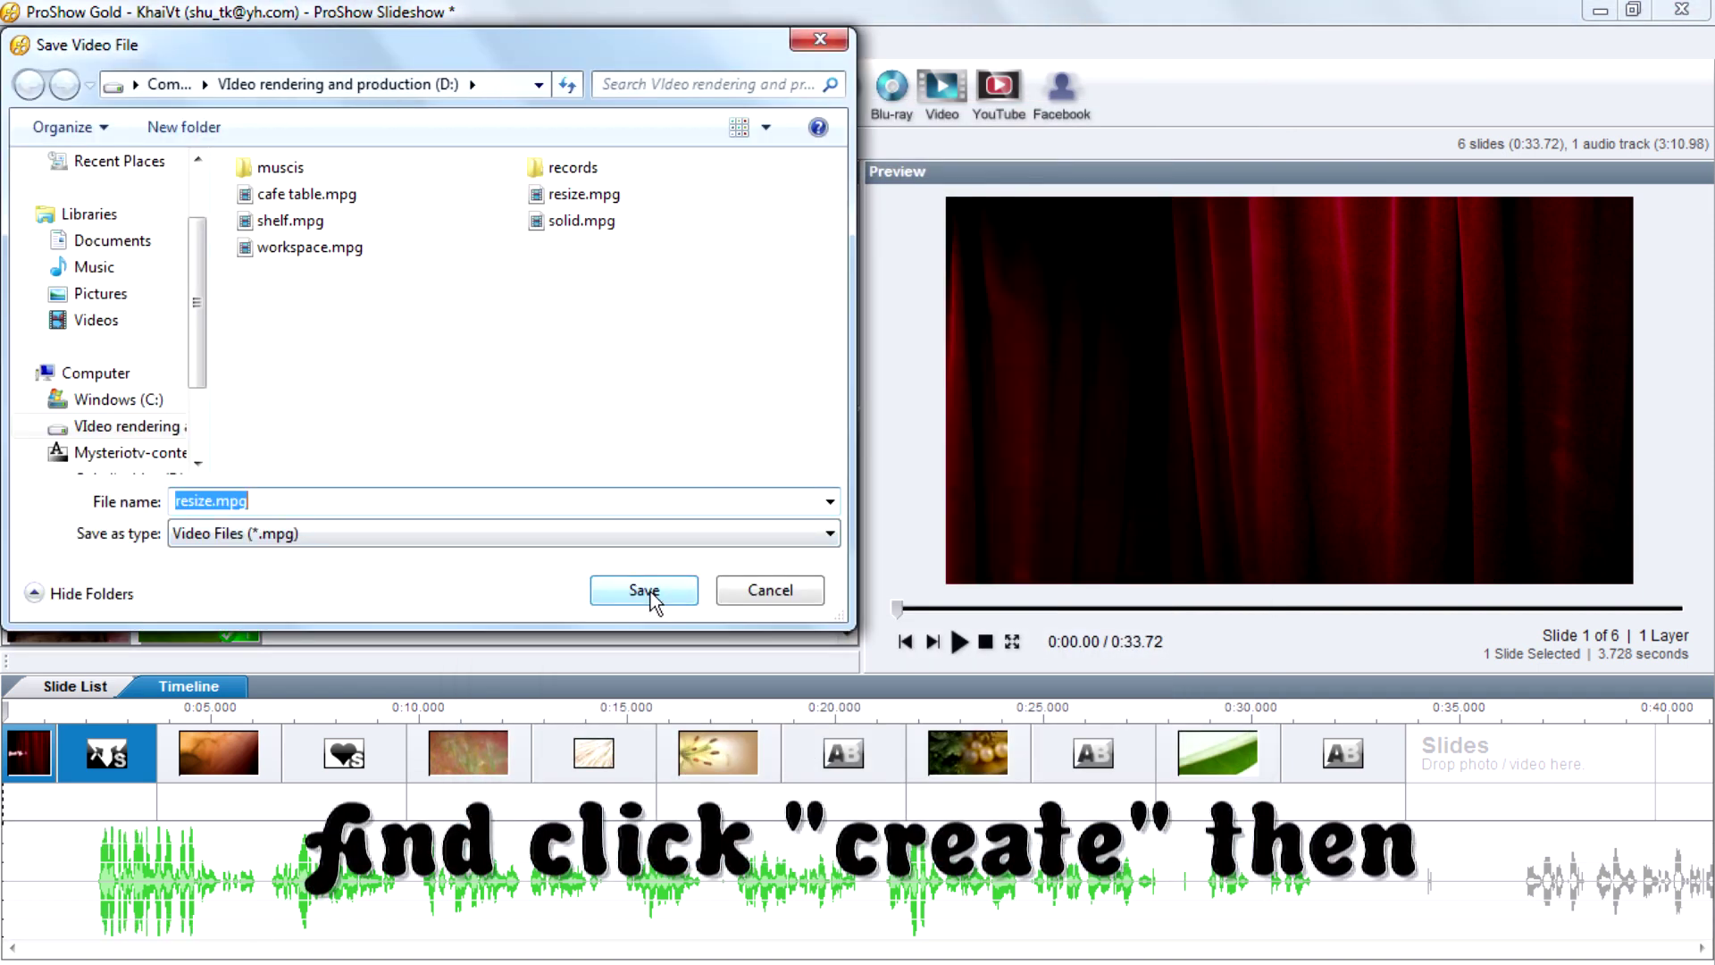
click(649, 597)
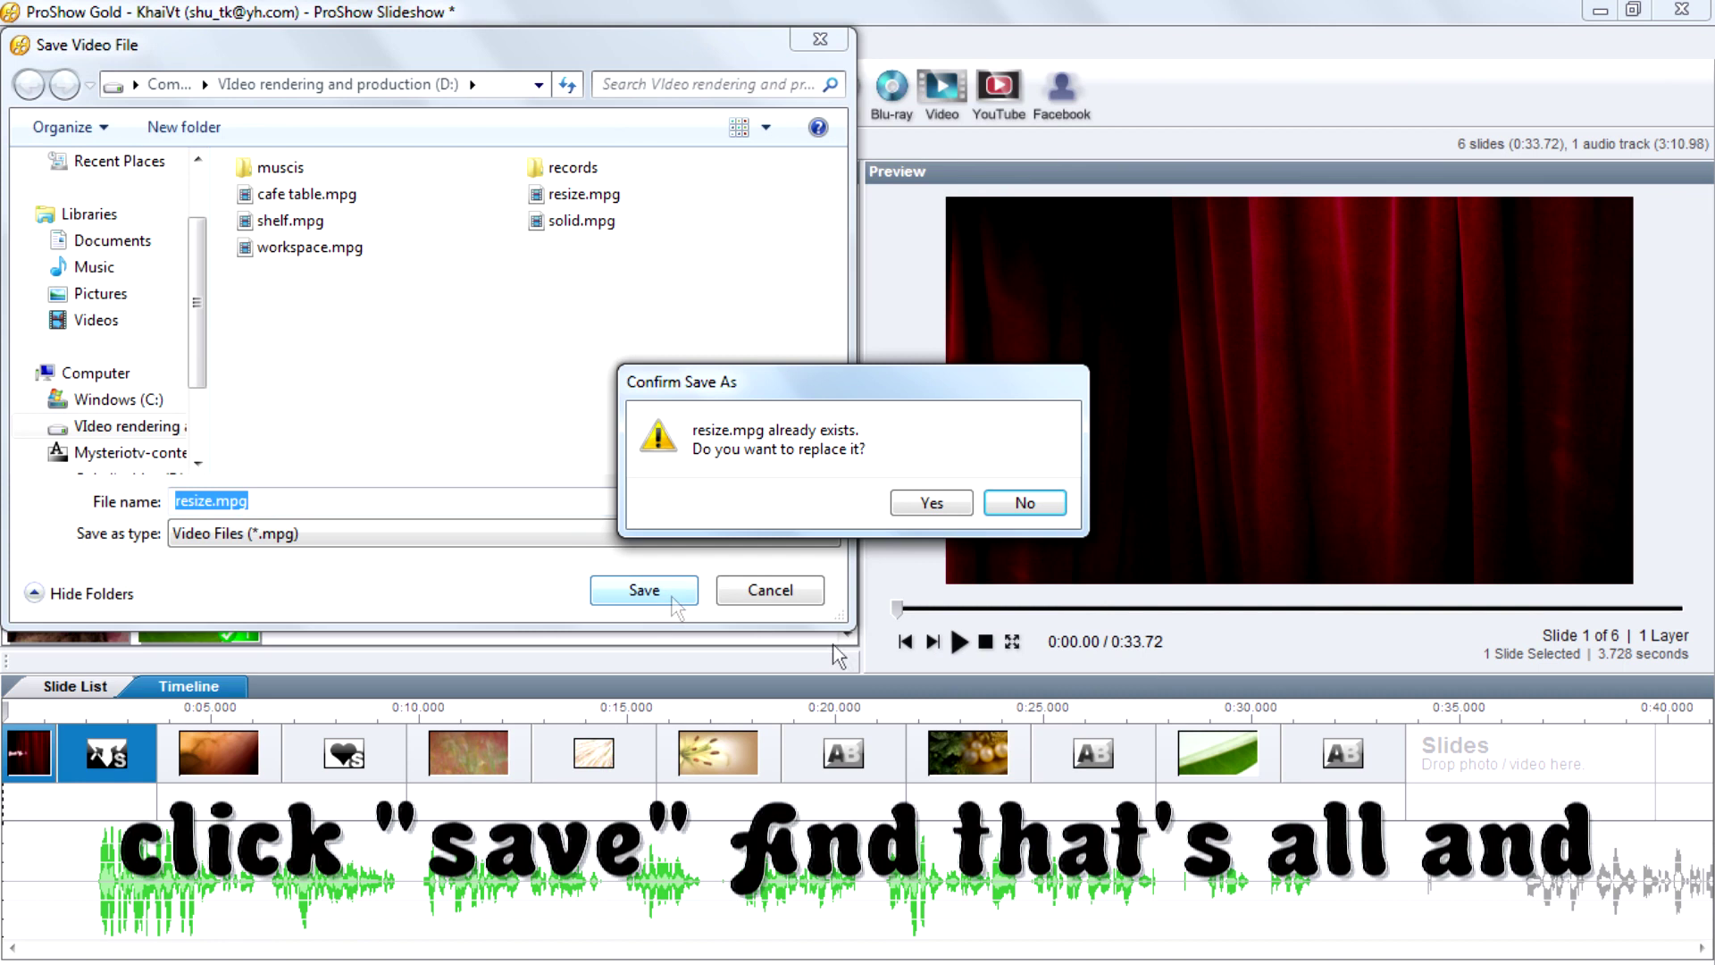
click(967, 505)
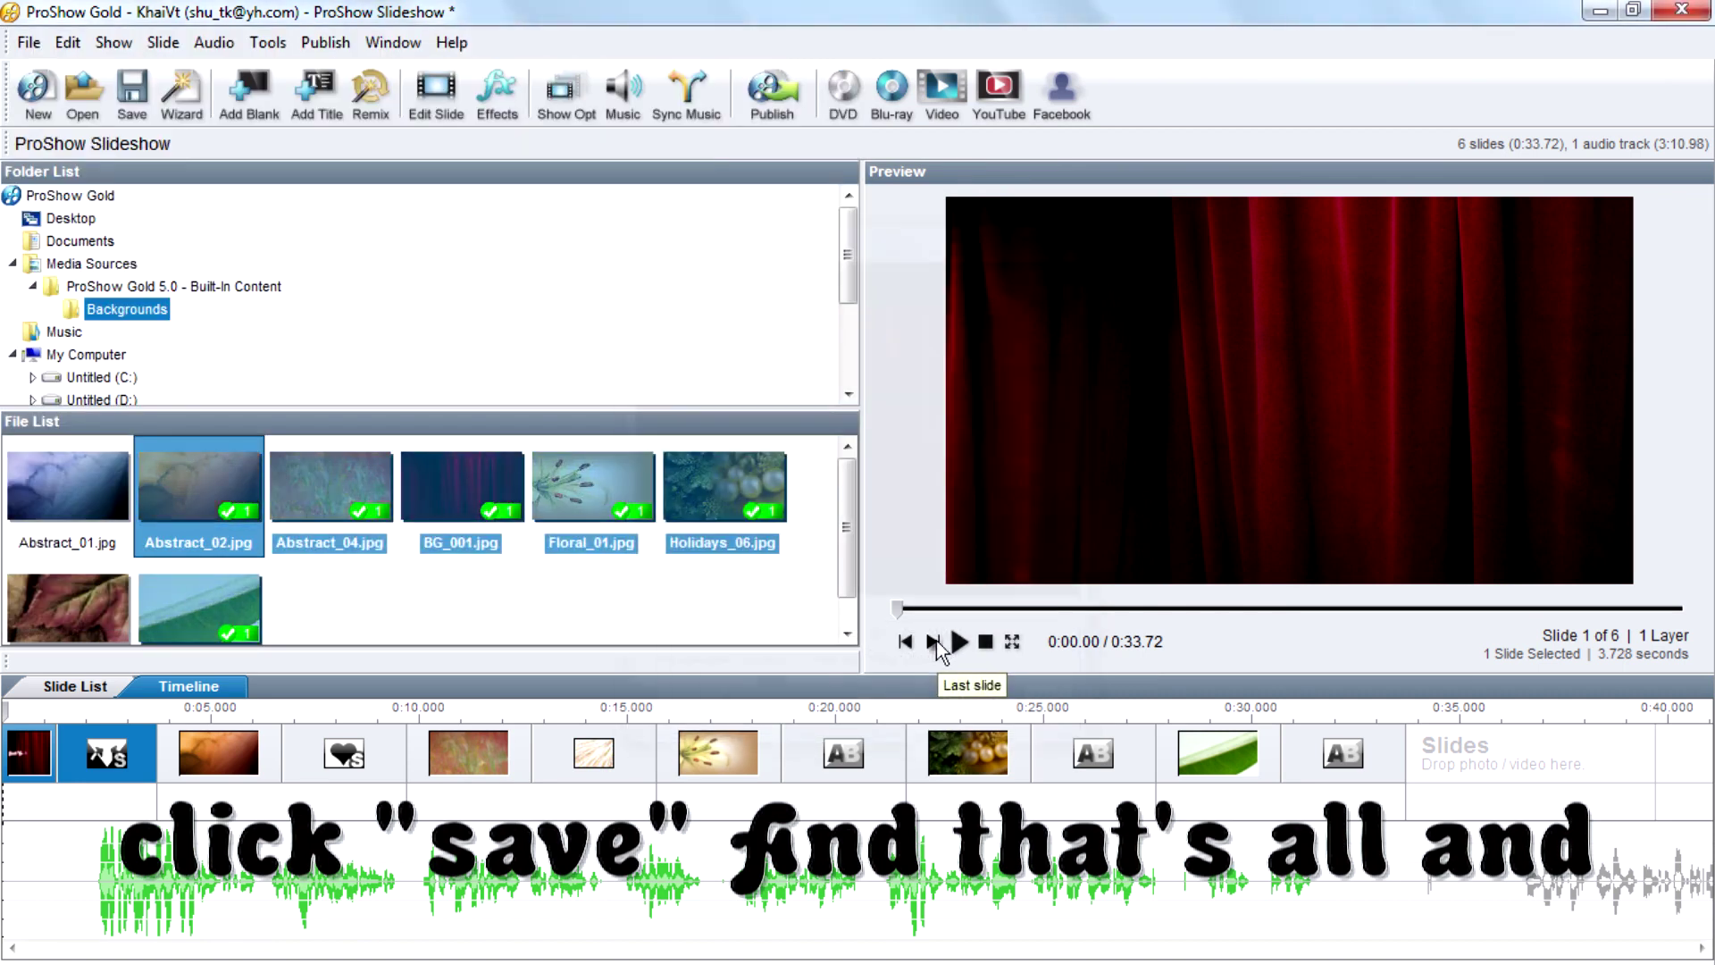